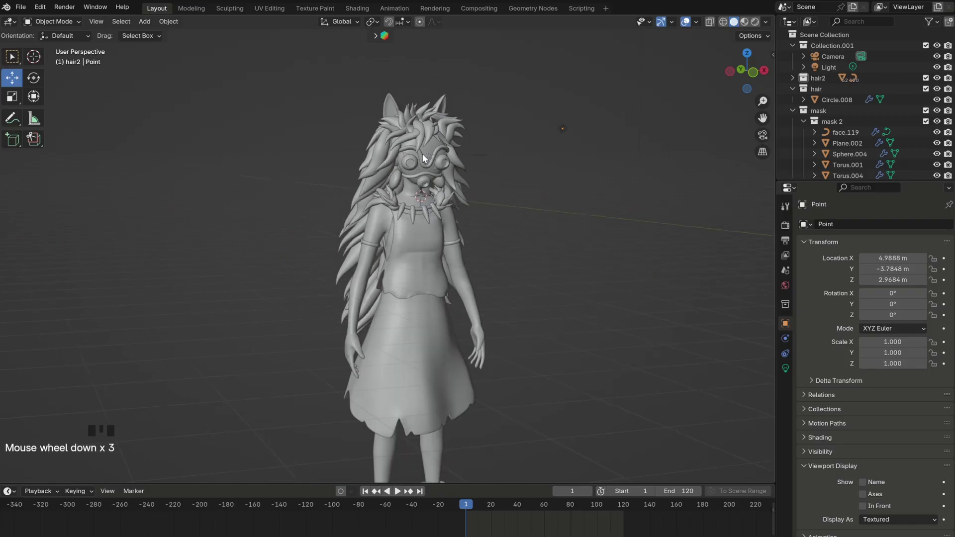
# Step: Set the scene's color management view transform to Standard in the render properties
pyautogui.moveTo(422, 153); pyautogui.dragTo(452, 175, button='middle')
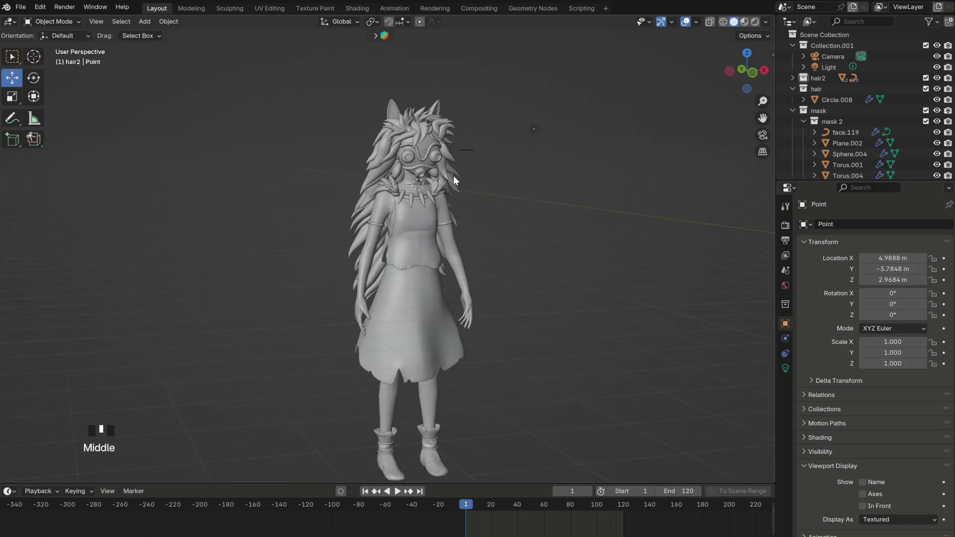
pyautogui.click(785, 225)
pyautogui.scroll(-6, 863, 294)
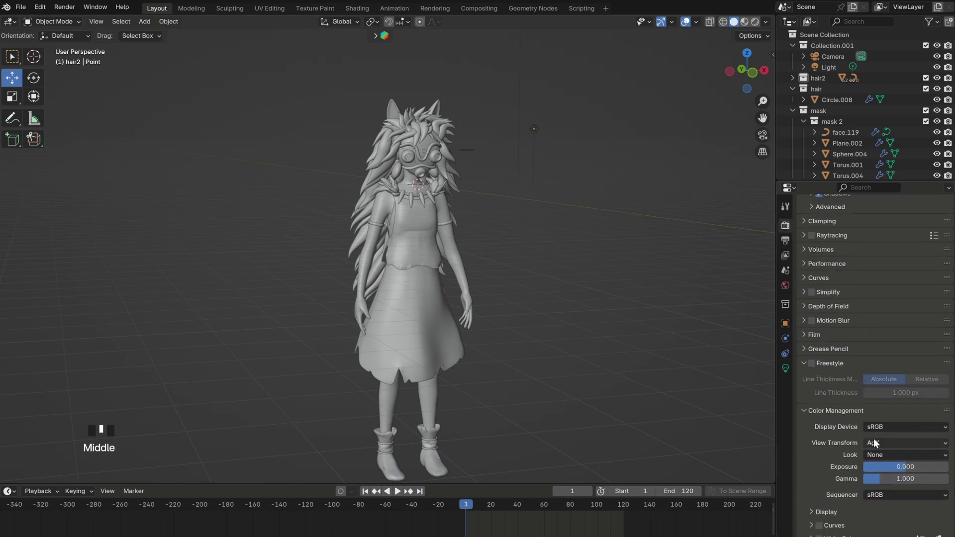
pyautogui.click(877, 443)
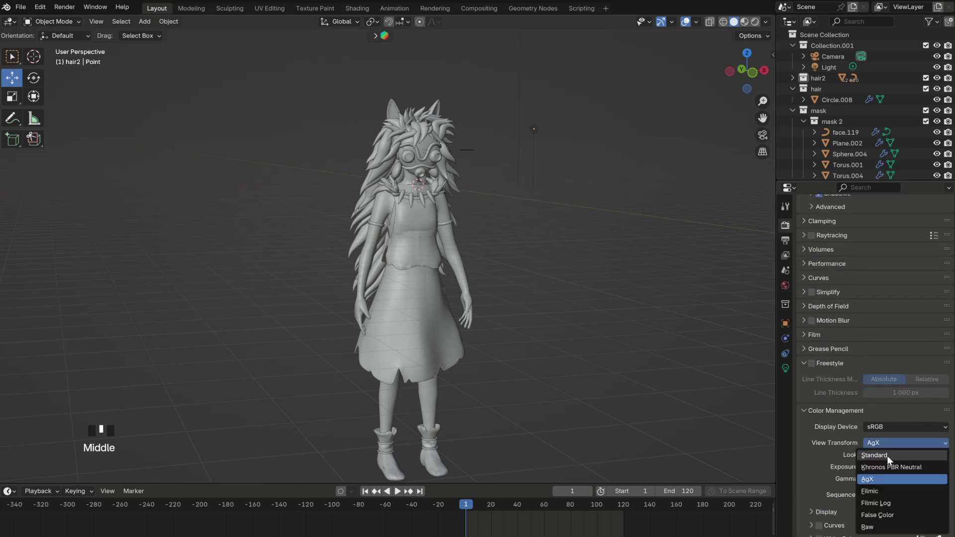
pyautogui.click(887, 455)
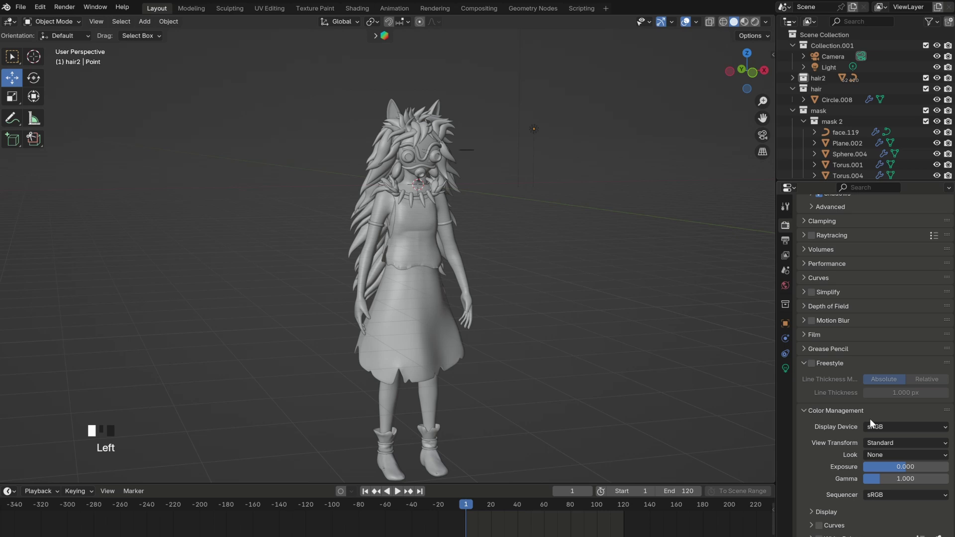
pyautogui.scroll(7, 869, 419)
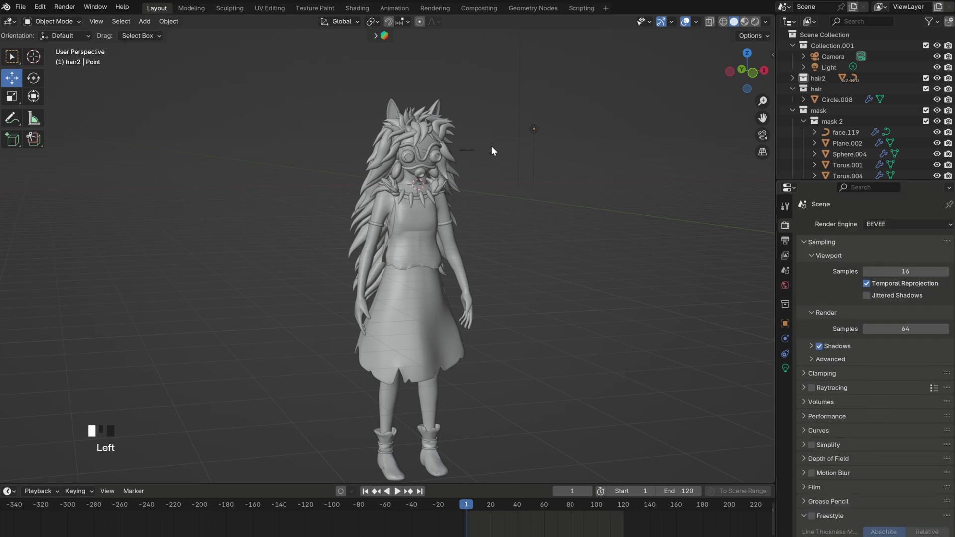
# Step: Switch to the Shading workspace, enlarge the node editor, and show the viewport in Rendered shading
pyautogui.click(356, 9)
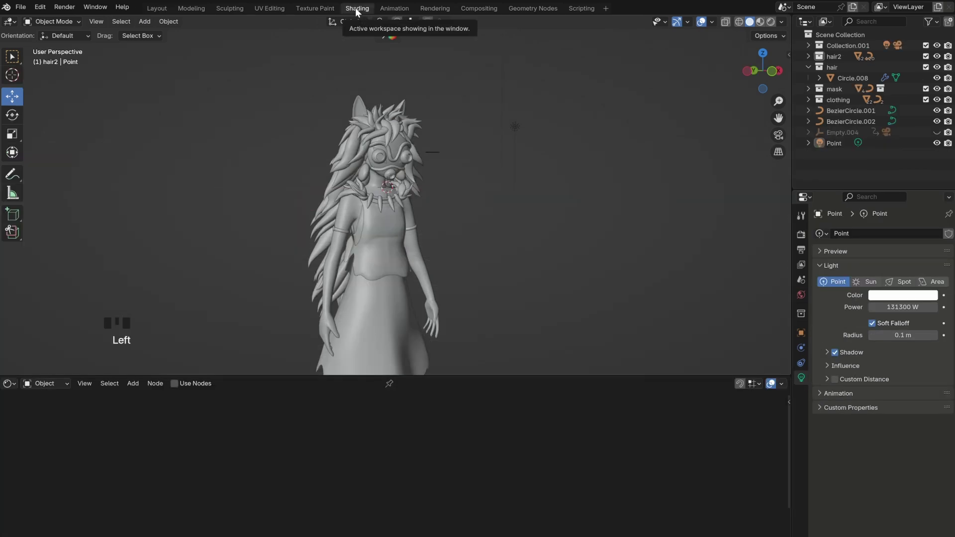
pyautogui.moveTo(438, 382); pyautogui.dragTo(435, 327)
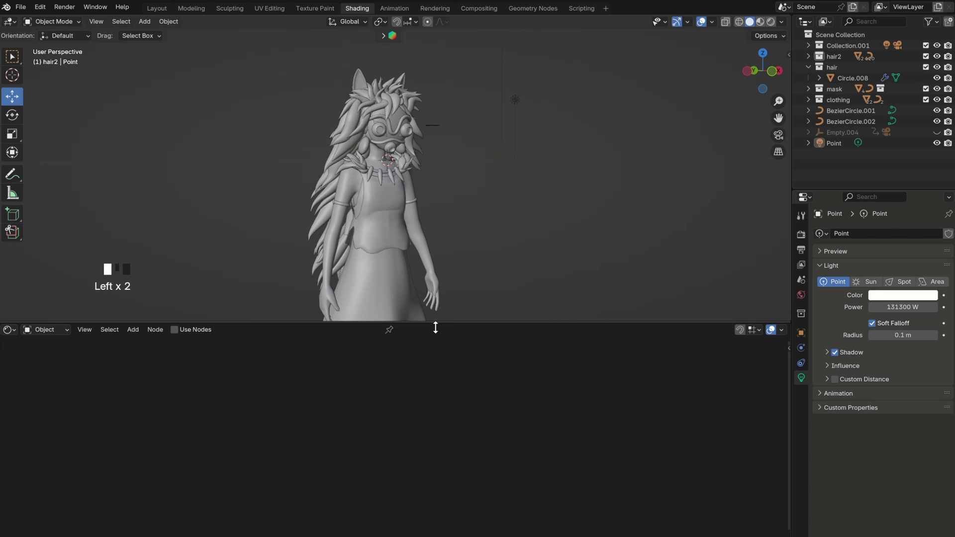
pyautogui.scroll(3, 391, 126)
pyautogui.scroll(2, 393, 130)
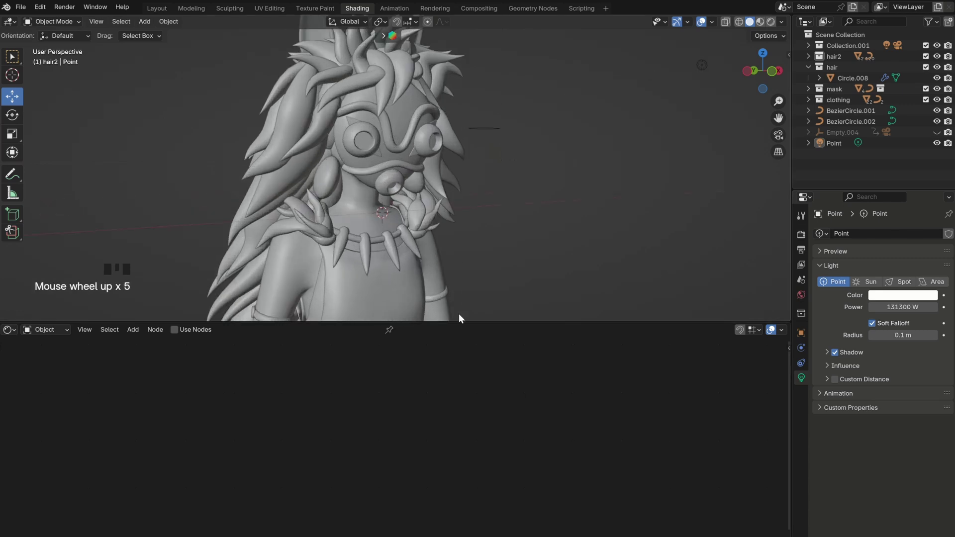
pyautogui.moveTo(460, 327); pyautogui.dragTo(461, 323)
pyautogui.click(770, 23)
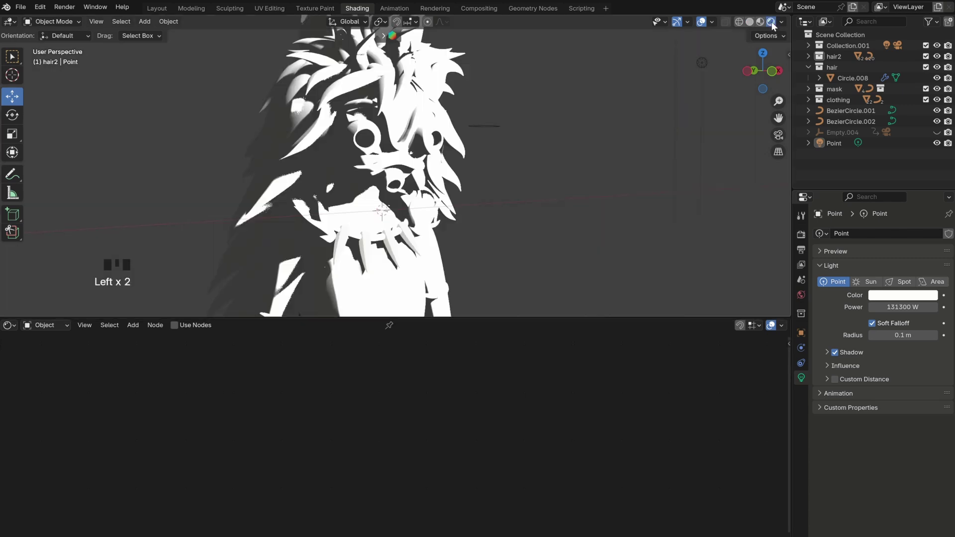
# Step: Give the mask's base sphere a new material and delete its Principled BSDF node
pyautogui.middleClick(370, 185)
pyautogui.moveTo(370, 186); pyautogui.dragTo(392, 184, button='middle')
pyautogui.click(404, 115)
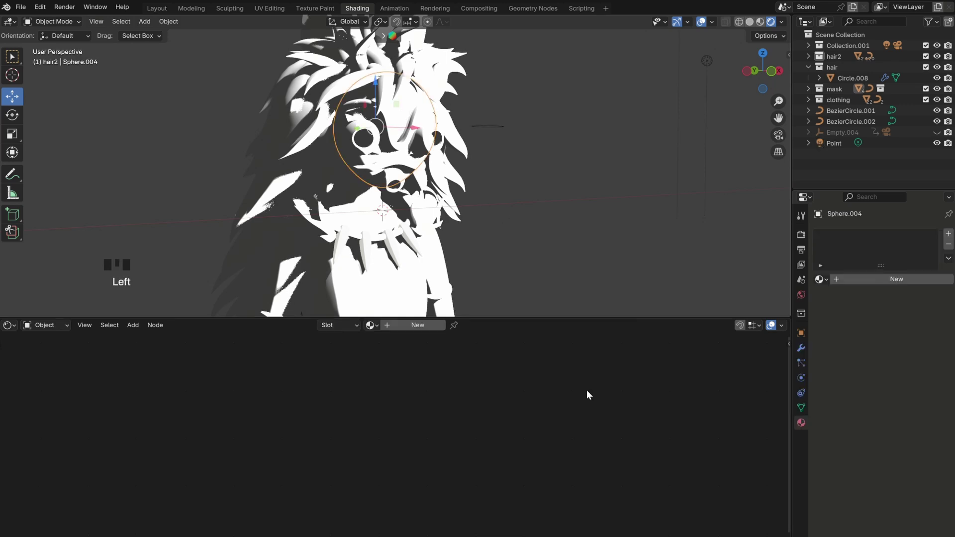
pyautogui.click(413, 325)
pyautogui.click(381, 395)
pyautogui.press('Delete')
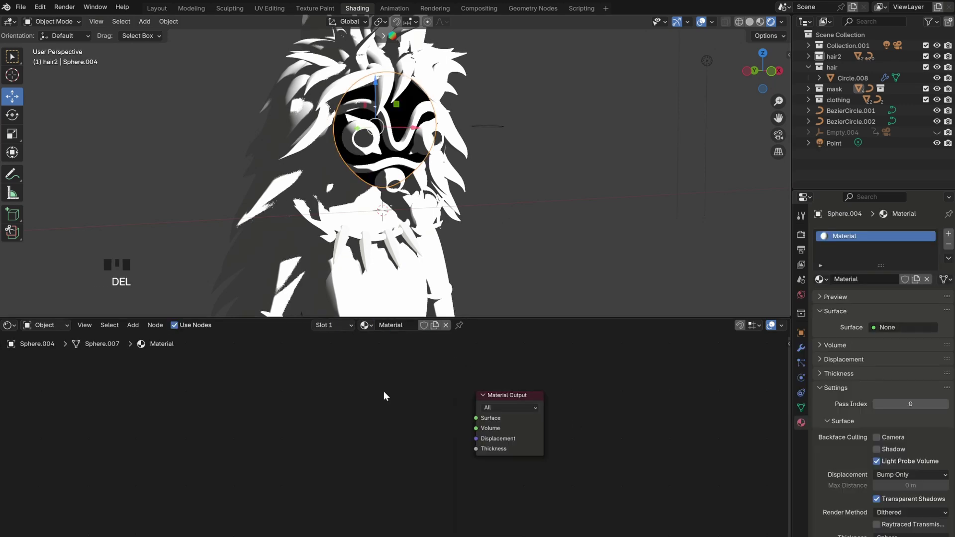
# Step: Add a Diffuse BSDF node well ahead of the Material Output in the mask's material
pyautogui.scroll(-5, 298, 407)
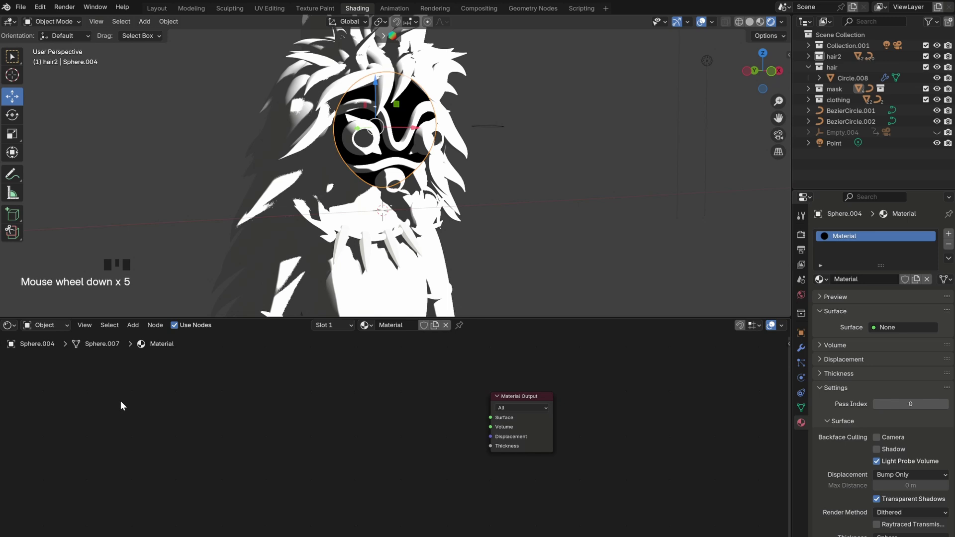
pyautogui.scroll(1, 99, 403)
pyautogui.hotkey('shift', 'a')
pyautogui.click(217, 420)
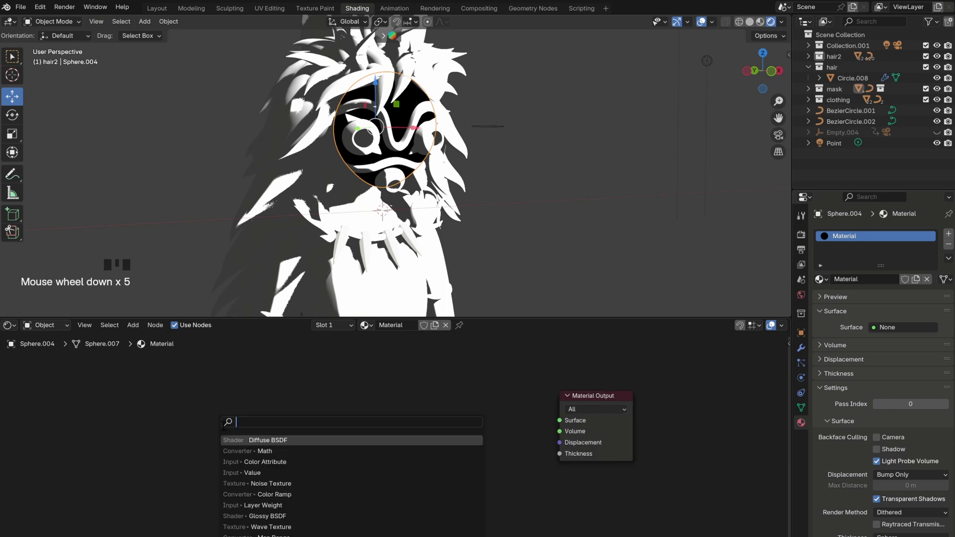
pyautogui.click(268, 440)
pyautogui.click(172, 409)
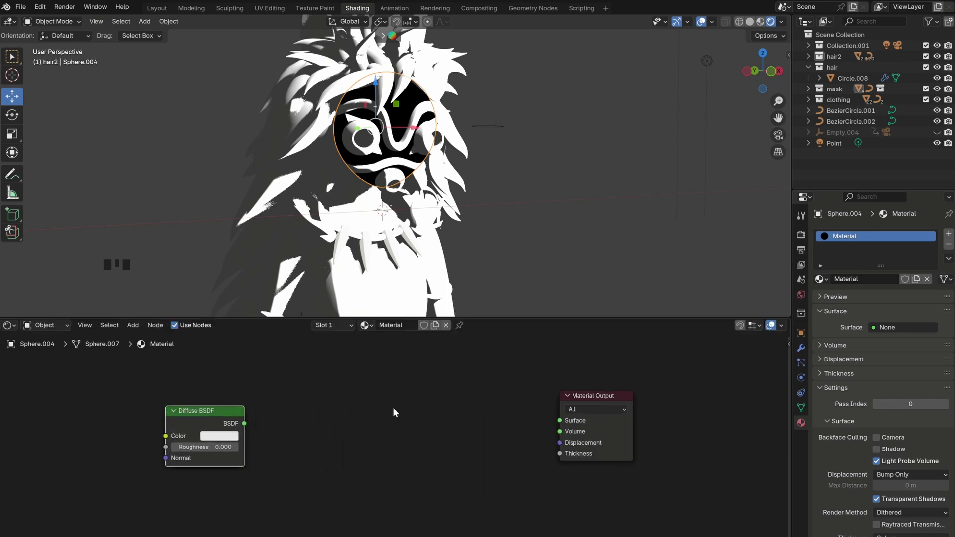
# Step: Add a Shader to RGB node and feed the Diffuse BSDF output into its Shader input
pyautogui.hotkey('shift', 'a')
pyautogui.write('sh')
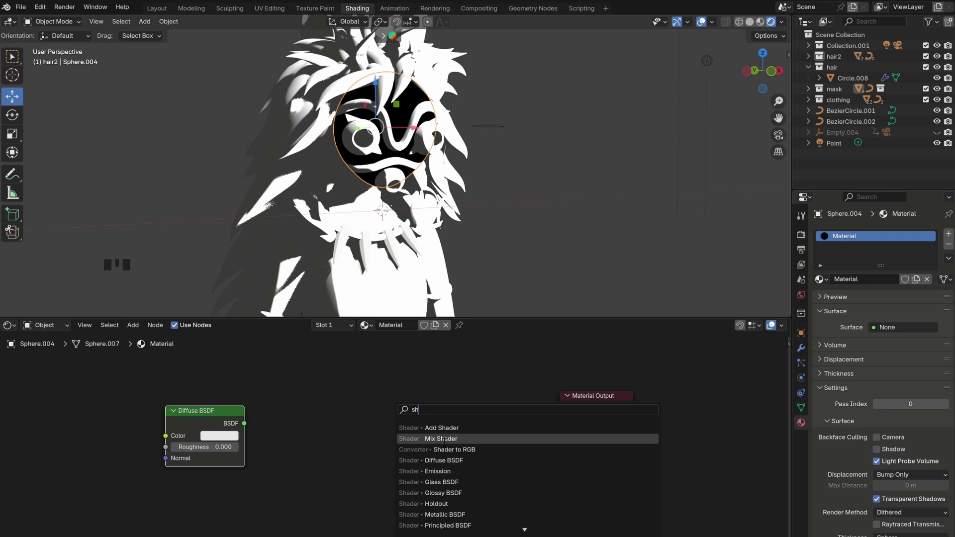
pyautogui.click(454, 449)
pyautogui.click(253, 425)
pyautogui.moveTo(244, 423); pyautogui.dragTo(313, 435)
# Step: Add a Color Ramp node, feed it the Shader to RGB color, and connect its color to the Material Output's Surface
pyautogui.hotkey('shift', 'a')
pyautogui.write('colo')
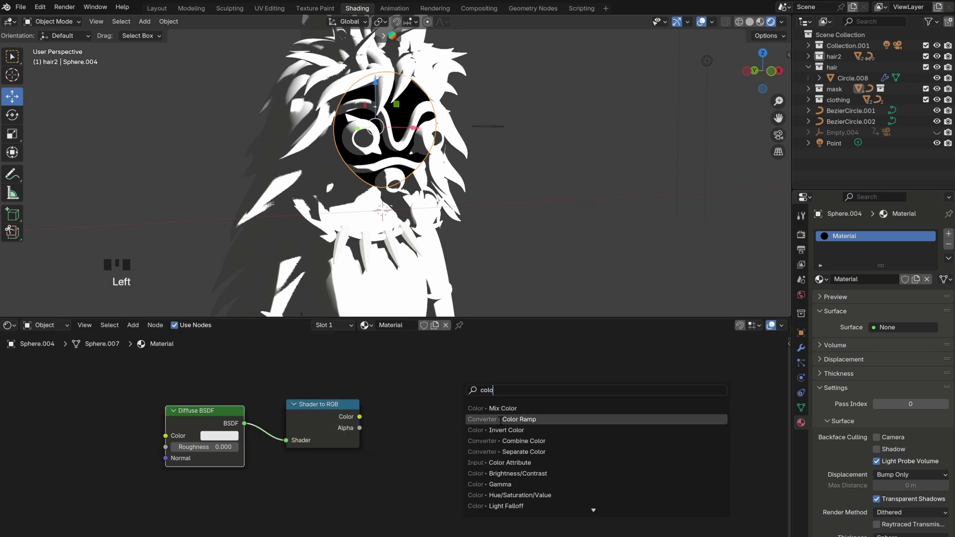
pyautogui.click(518, 419)
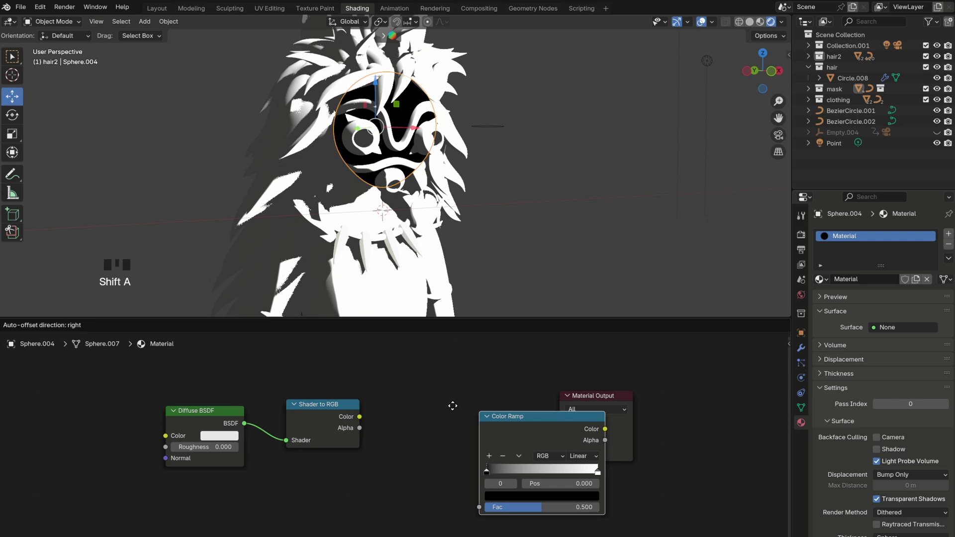
pyautogui.click(398, 400)
pyautogui.moveTo(359, 417); pyautogui.dragTo(410, 479)
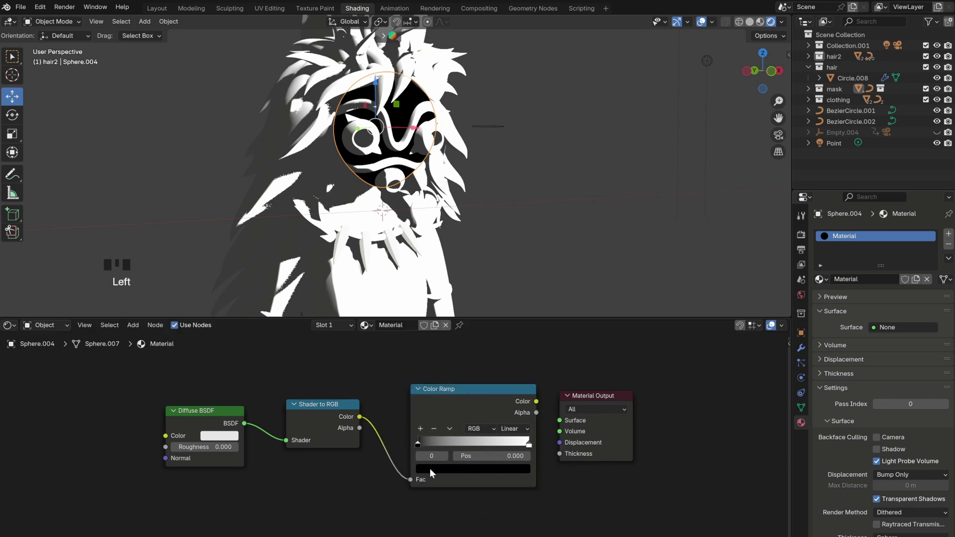
pyautogui.moveTo(596, 435); pyautogui.dragTo(640, 431)
pyautogui.moveTo(537, 401); pyautogui.dragTo(603, 417)
pyautogui.moveTo(470, 416); pyautogui.dragTo(480, 418)
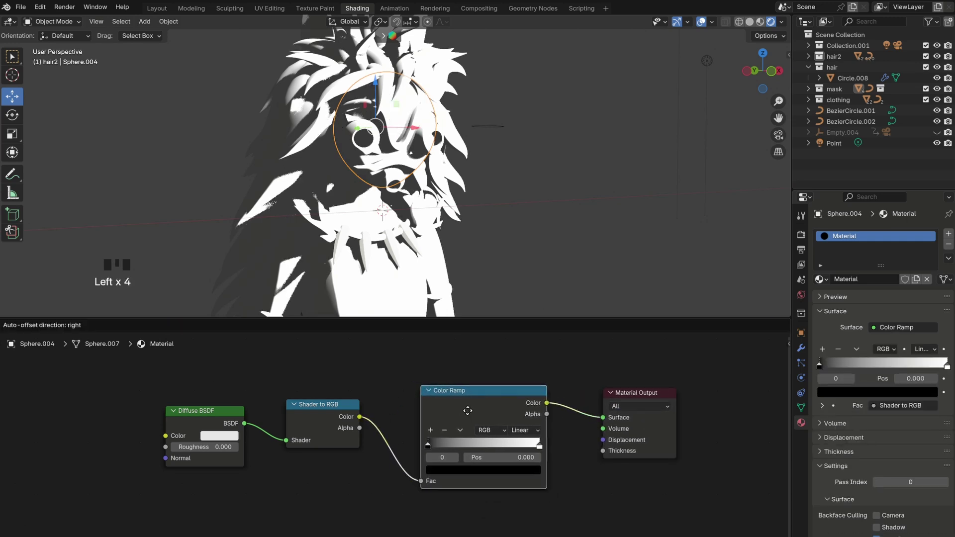
# Step: Set the mask's Color Ramp interpolation to Constant and move the white stop to position 0.529
pyautogui.click(530, 434)
pyautogui.click(533, 499)
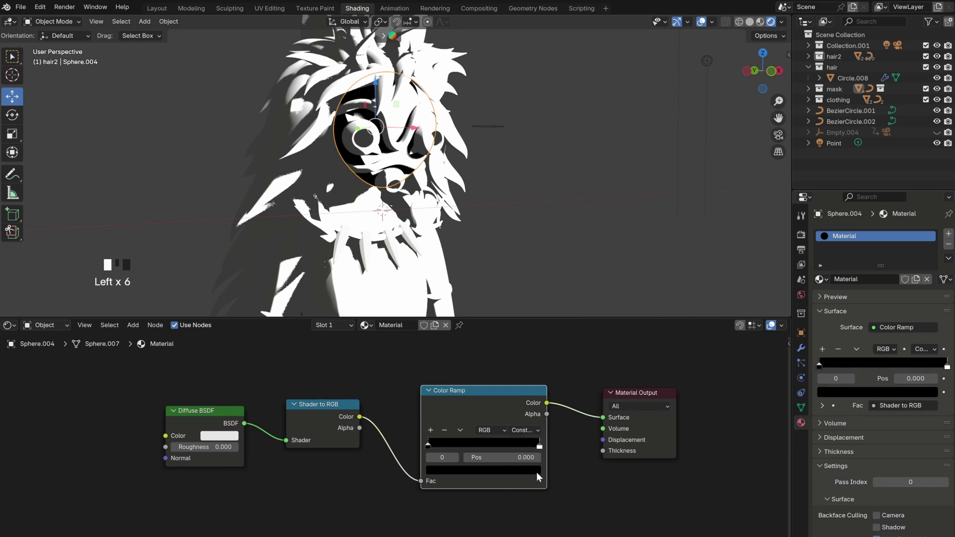
pyautogui.moveTo(539, 447); pyautogui.dragTo(460, 451)
# Step: Set the Color Ramp's white stop to the red hex color #B42A26
pyautogui.moveTo(556, 325); pyautogui.dragTo(555, 306)
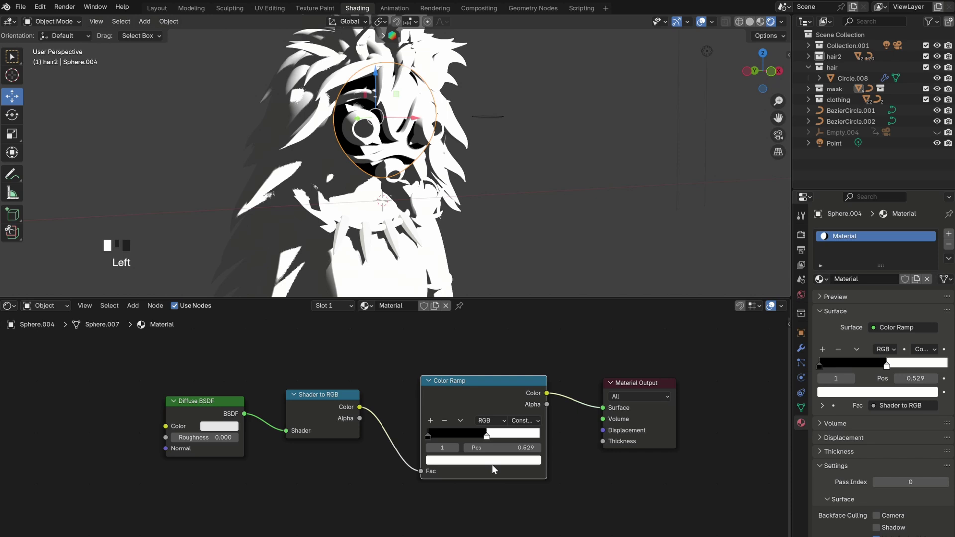
pyautogui.scroll(1, 491, 464)
pyautogui.click(500, 460)
pyautogui.hotkey('ctrl', 'z')
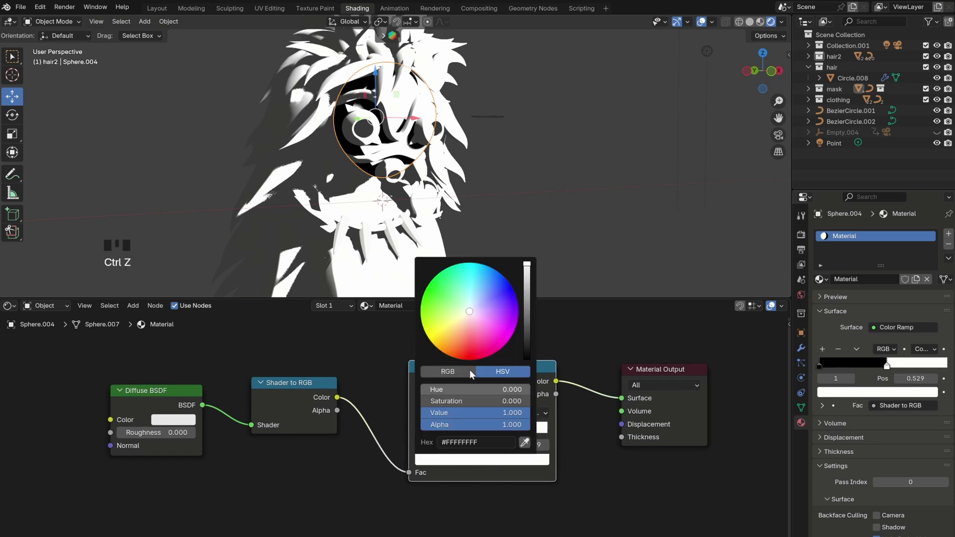
pyautogui.click(467, 326)
pyautogui.moveTo(467, 328); pyautogui.dragTo(461, 343)
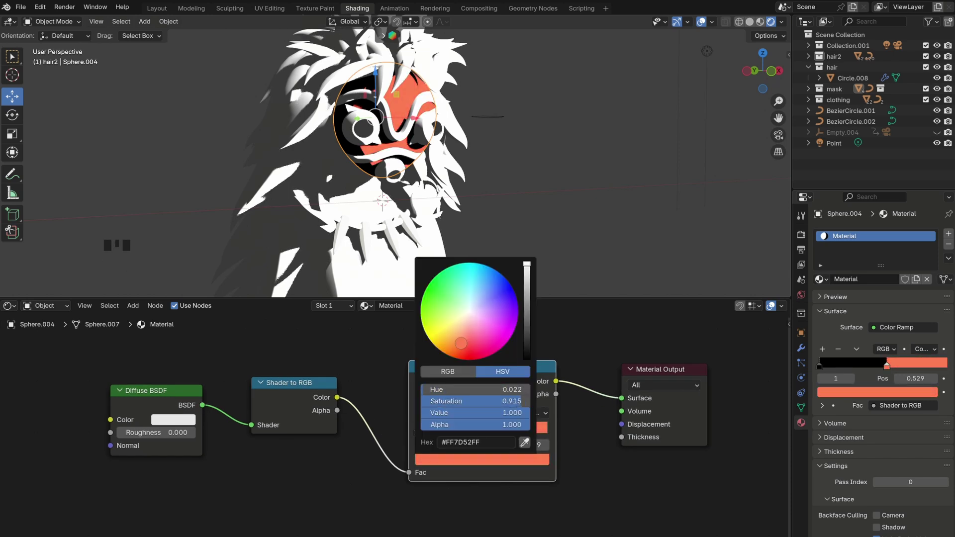
pyautogui.click(485, 444)
pyautogui.write('#B42A26')
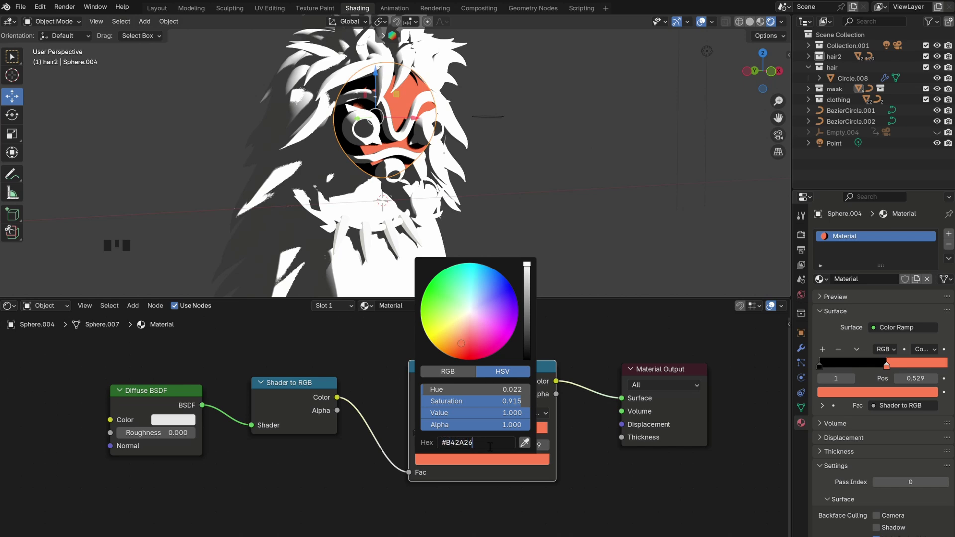
pyautogui.press('Return')
# Step: Set the Color Ramp's black stop to the dark red hex color #84240F
pyautogui.click(419, 431)
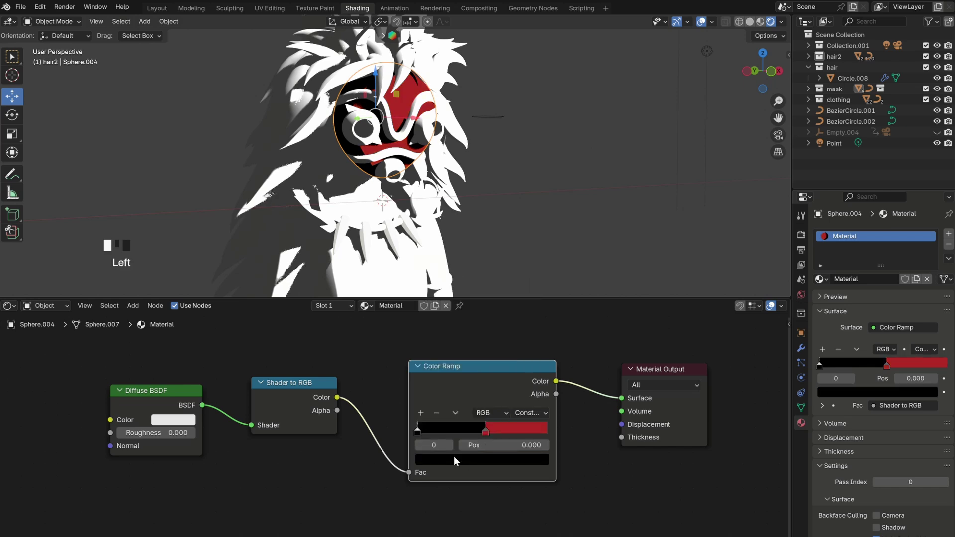
pyautogui.click(455, 460)
pyautogui.click(492, 442)
pyautogui.write('#8')
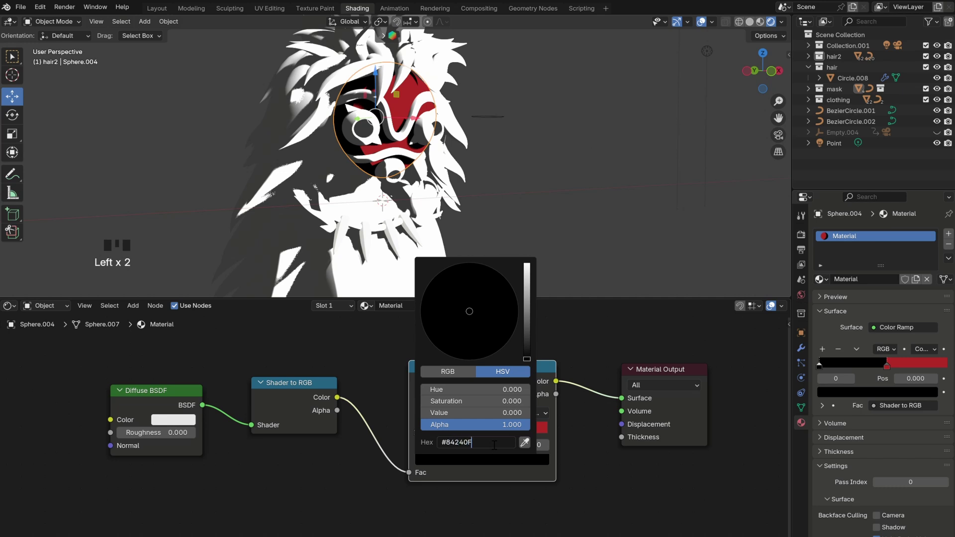
pyautogui.write('4240F')
pyautogui.press('Return')
# Step: Give the mask's curved brow and mouth stripes a new material and delete its Principled BSDF node
pyautogui.scroll(2, 399, 235)
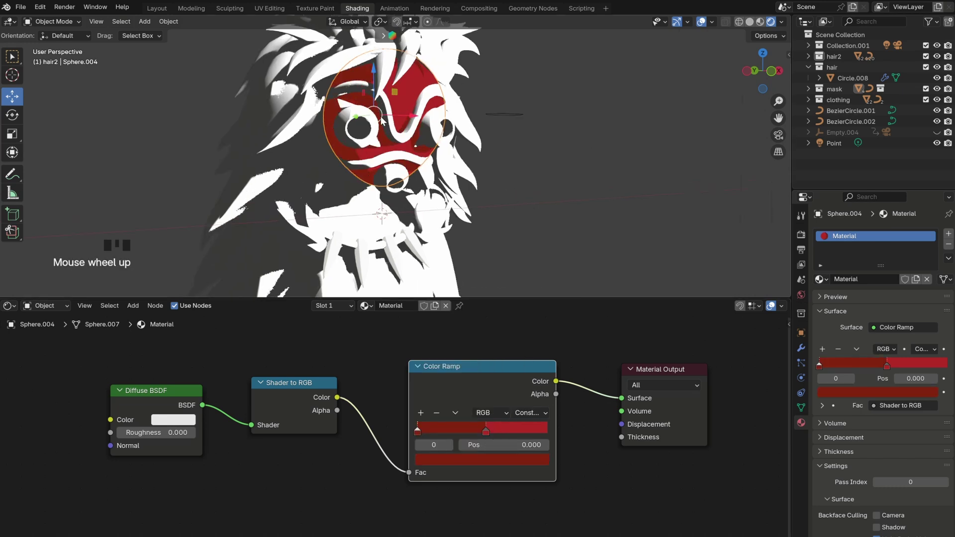
pyautogui.moveTo(399, 235); pyautogui.dragTo(365, 154, button='middle')
pyautogui.scroll(4, 364, 151)
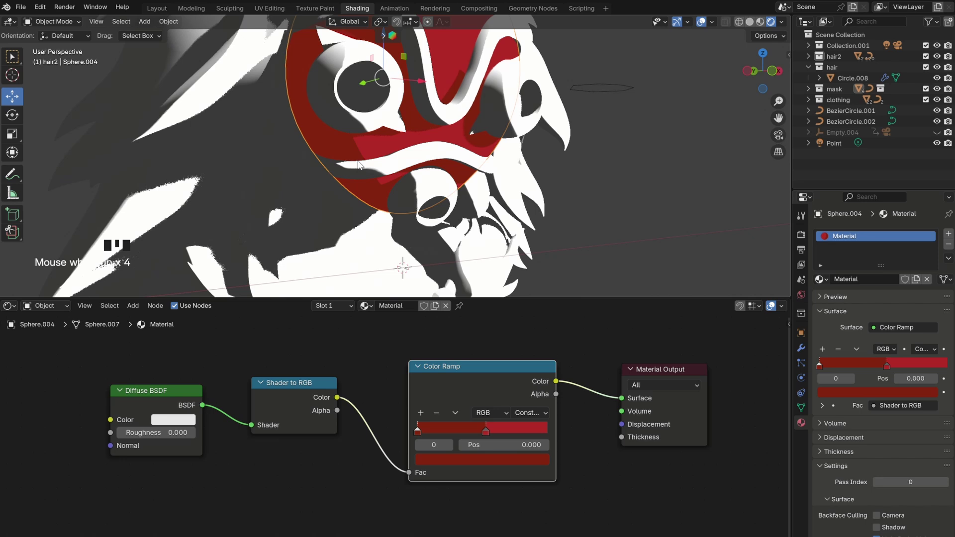
pyautogui.scroll(-5, 373, 142)
pyautogui.click(388, 142)
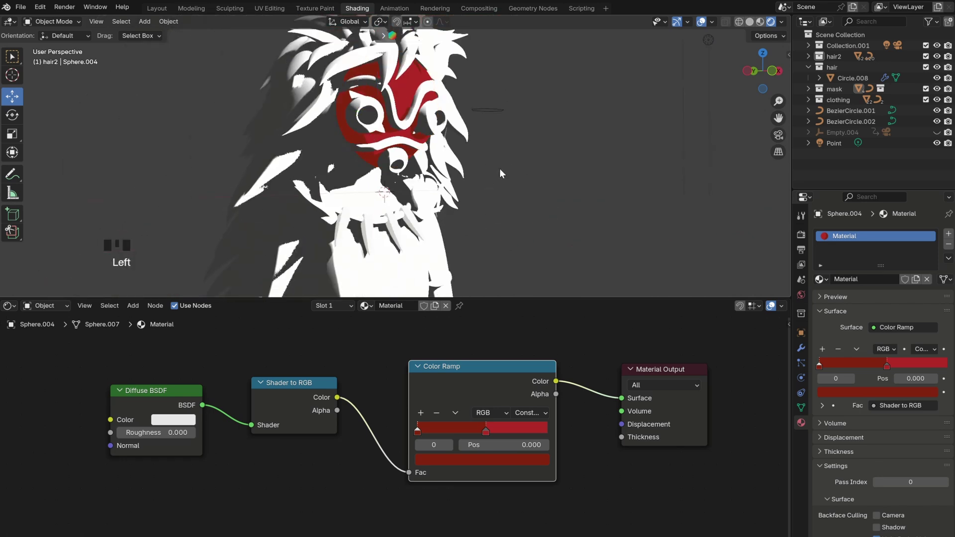
pyautogui.moveTo(388, 142); pyautogui.dragTo(395, 143, button='middle')
pyautogui.click(397, 123)
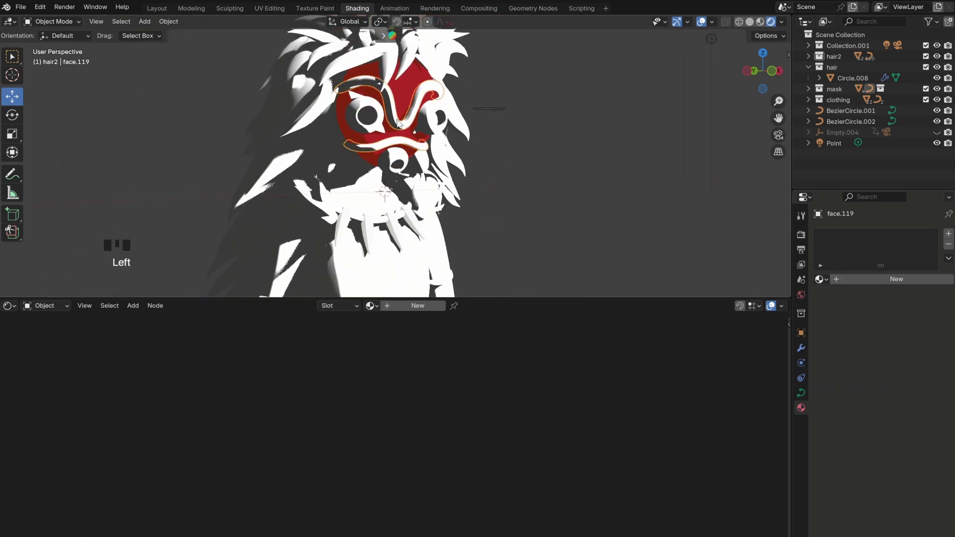
pyautogui.click(426, 308)
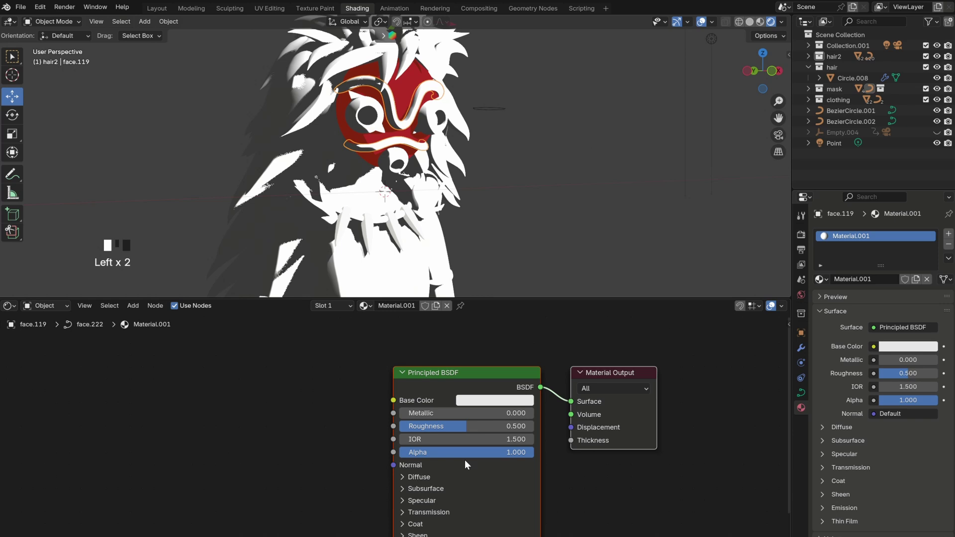
pyautogui.click(441, 378)
pyautogui.press('Delete')
# Step: Add Diffuse BSDF and Shader to RGB nodes to the stripes' material and connect BSDF to Shader
pyautogui.hotkey('shift', 'a')
pyautogui.write('di')
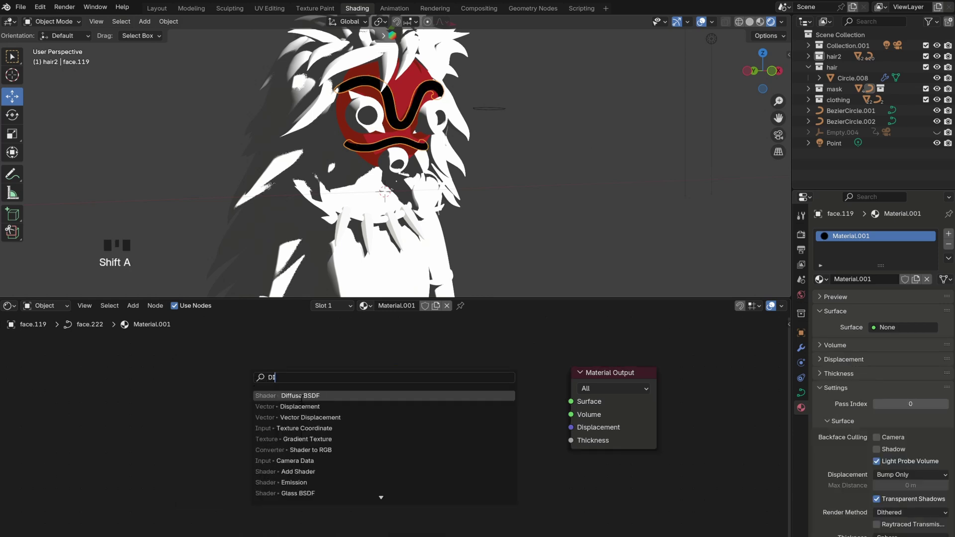
pyautogui.click(484, 395)
pyautogui.scroll(-3, 465, 387)
pyautogui.click(430, 387)
pyautogui.hotkey('shift', 'a')
pyautogui.click(358, 408)
pyautogui.click(272, 401)
pyautogui.moveTo(225, 412); pyautogui.dragTo(278, 436)
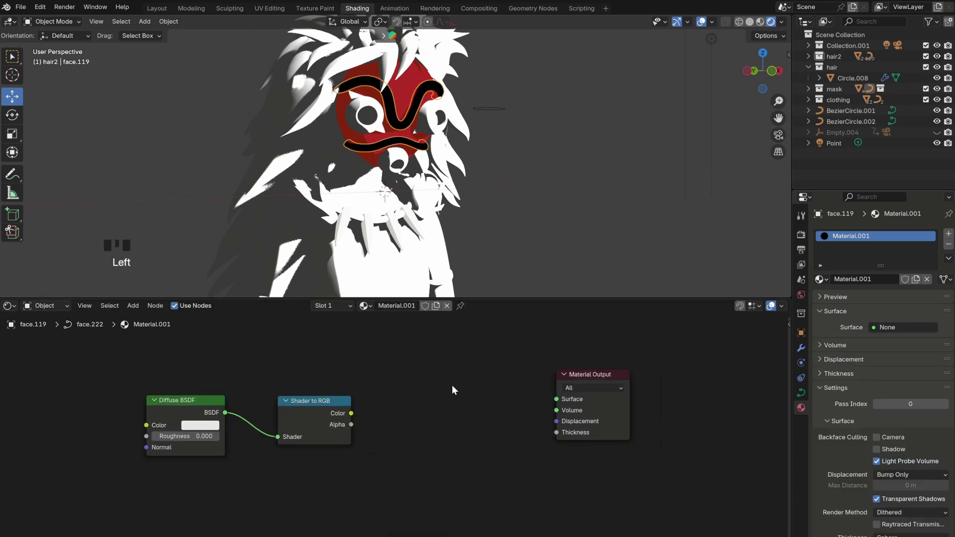
# Step: Add a Color Ramp to the stripes' material, linking it between the Shader to RGB color and the Material Output's Surface
pyautogui.hotkey('shift', 'a')
pyautogui.write('colo')
pyautogui.click(492, 411)
pyautogui.click(392, 376)
pyautogui.moveTo(351, 413); pyautogui.dragTo(398, 467)
pyautogui.moveTo(587, 374); pyautogui.dragTo(605, 373)
pyautogui.moveTo(524, 390); pyautogui.dragTo(573, 398)
# Step: Set the stripes' Color Ramp interpolation to Constant and move the white stop to position 0.529
pyautogui.click(502, 417)
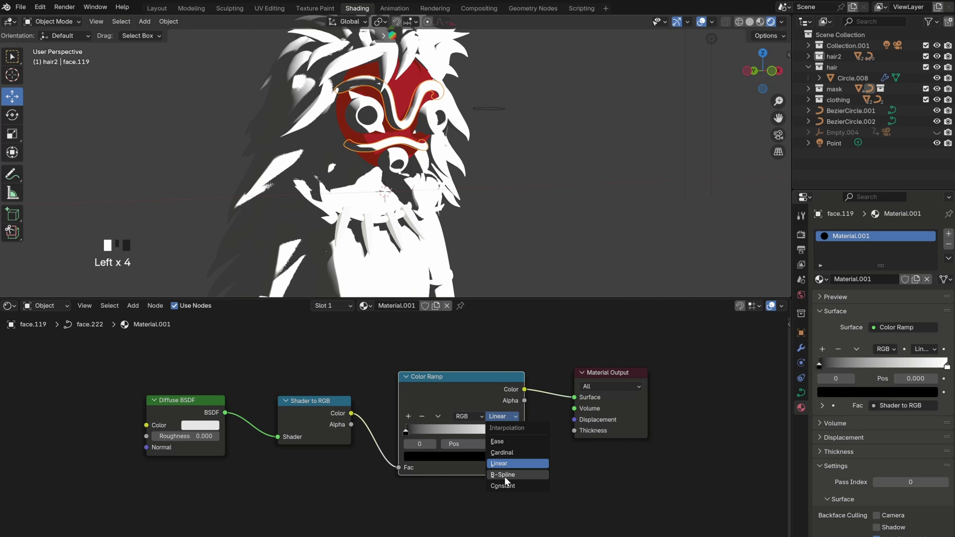
pyautogui.click(504, 485)
pyautogui.moveTo(517, 431); pyautogui.dragTo(465, 435)
# Step: Set the stripes' Color Ramp light stop to off-white and its dark stop to muted olive green
pyautogui.click(464, 456)
pyautogui.click(474, 443)
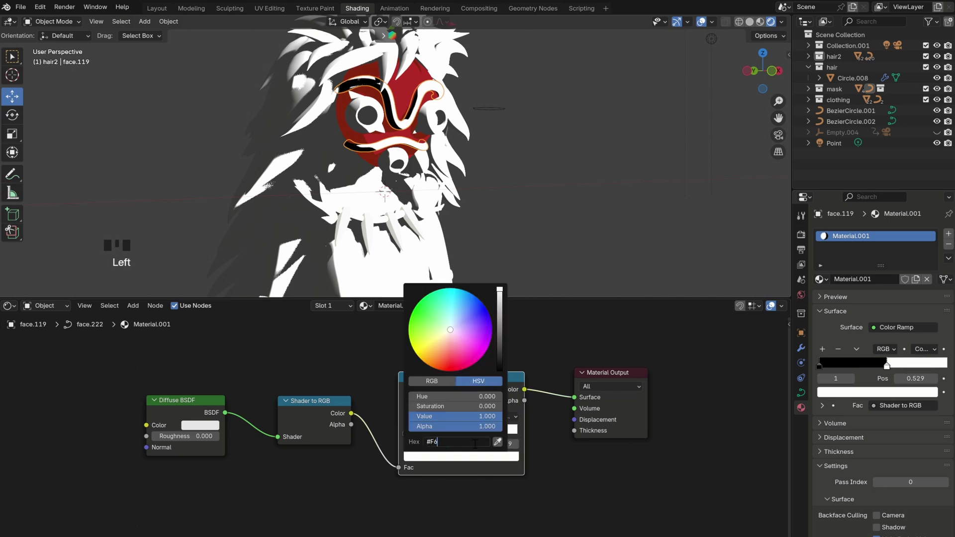
pyautogui.press('Return')
pyautogui.click(404, 431)
pyautogui.click(426, 455)
pyautogui.click(473, 445)
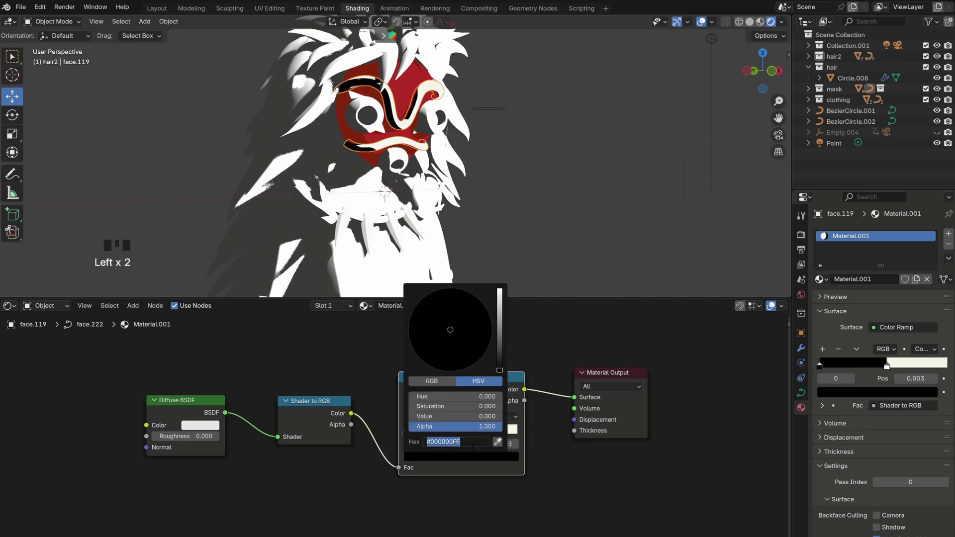
pyautogui.press('Return')
pyautogui.click(492, 213)
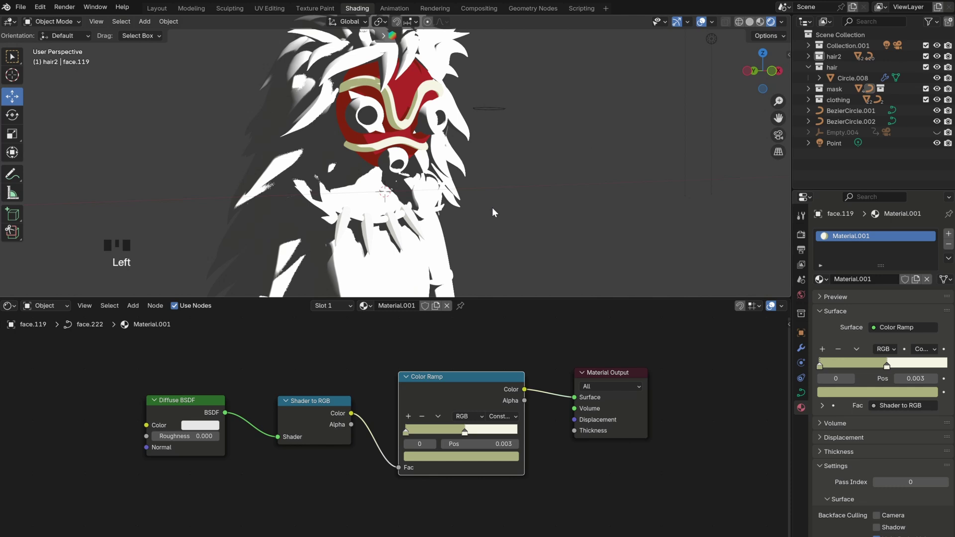
pyautogui.moveTo(398, 108); pyautogui.dragTo(381, 103, button='middle')
pyautogui.scroll(2, 379, 103)
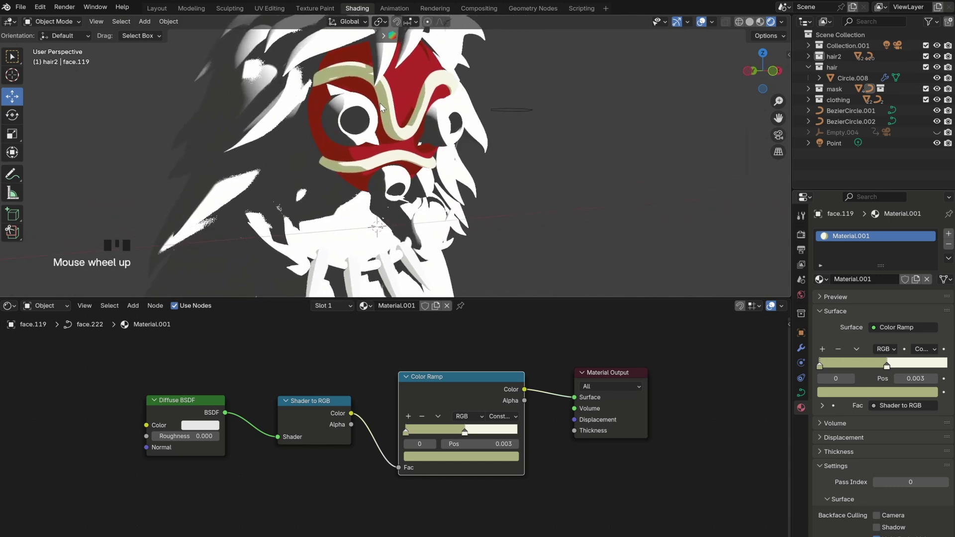
pyautogui.hotkey('ctrl', 'z')
pyautogui.hotkey('ctrl', 'z')
pyautogui.hotkey('ctrl', 'z')
pyautogui.hotkey('ctrl', 'z')
pyautogui.hotkey('ctrl', 'z')
pyautogui.hotkey('ctrl', 'z')
pyautogui.hotkey('ctrl', 'z')
pyautogui.hotkey('ctrl', 'z')
pyautogui.hotkey('ctrl', 'z')
pyautogui.hotkey('ctrl', 'z')
pyautogui.hotkey('ctrl', 'z')
pyautogui.hotkey('ctrl', 'z')
# Step: Link the stripes' material to the mask's round eyes and turn it into a separate single-user copy
pyautogui.keyDown('shift'); pyautogui.click(390, 119); pyautogui.keyUp('shift')
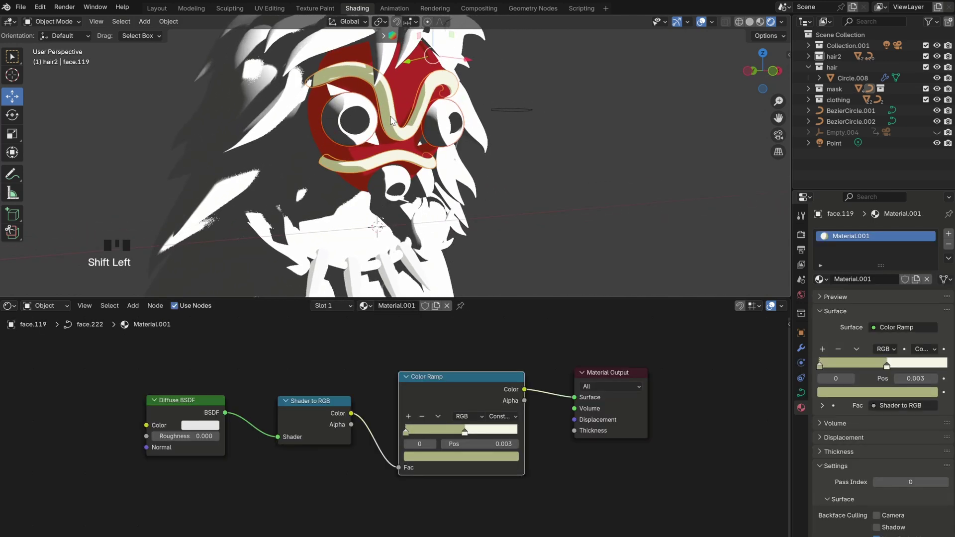
pyautogui.hotkey('ctrl', 'l')
pyautogui.click(371, 129)
pyautogui.click(444, 126)
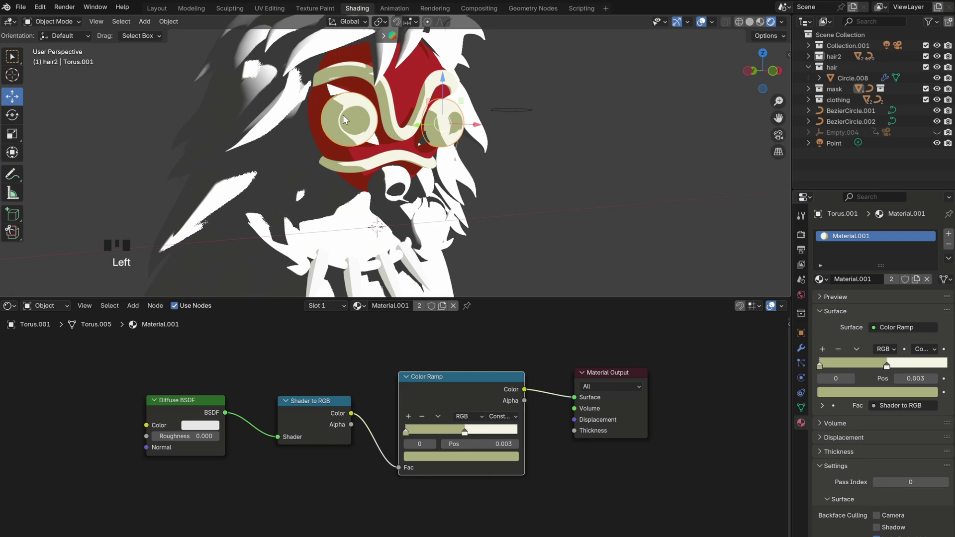
pyautogui.click(443, 305)
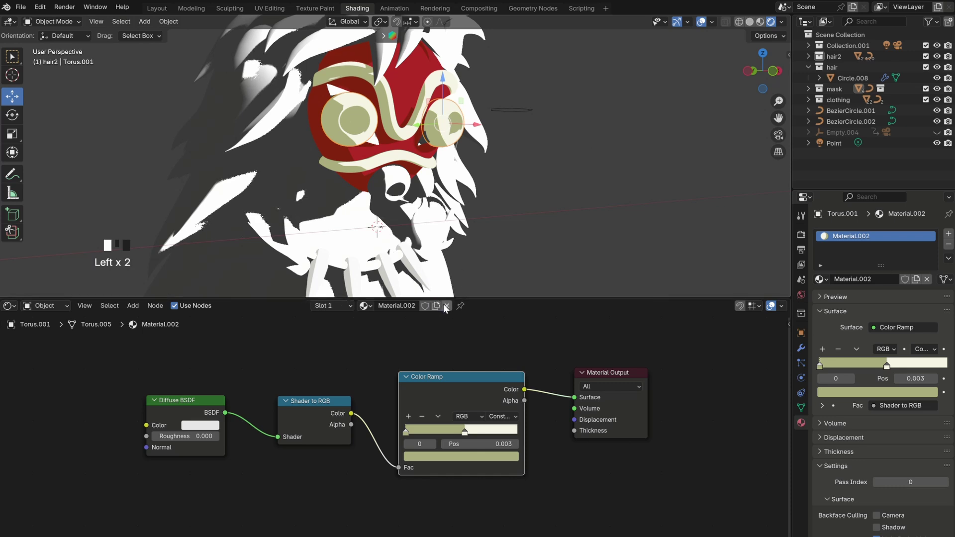
# Step: Set the light stop of the eyes' Color Ramp to #B76E55
pyautogui.click(464, 428)
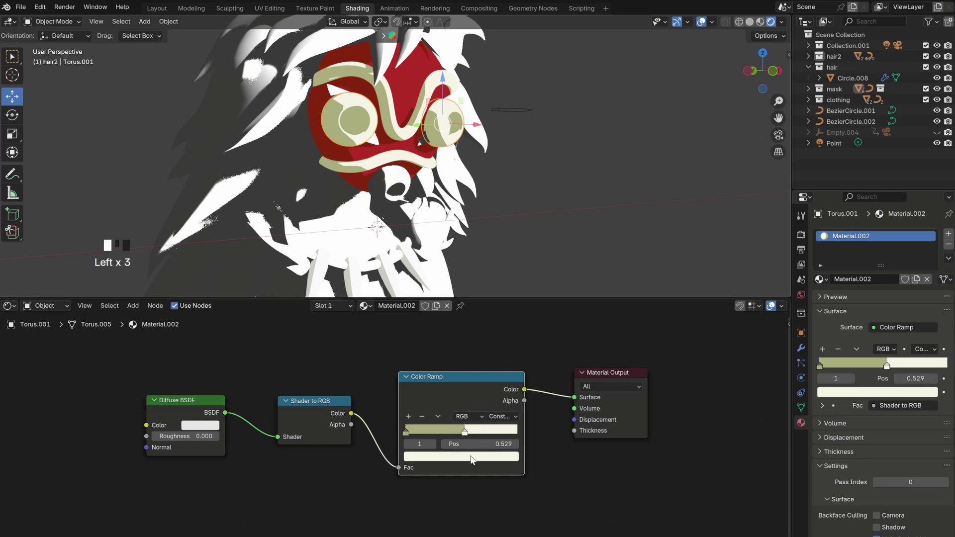
pyautogui.click(468, 456)
pyautogui.click(469, 442)
pyautogui.write('#B76E55')
pyautogui.press('Return')
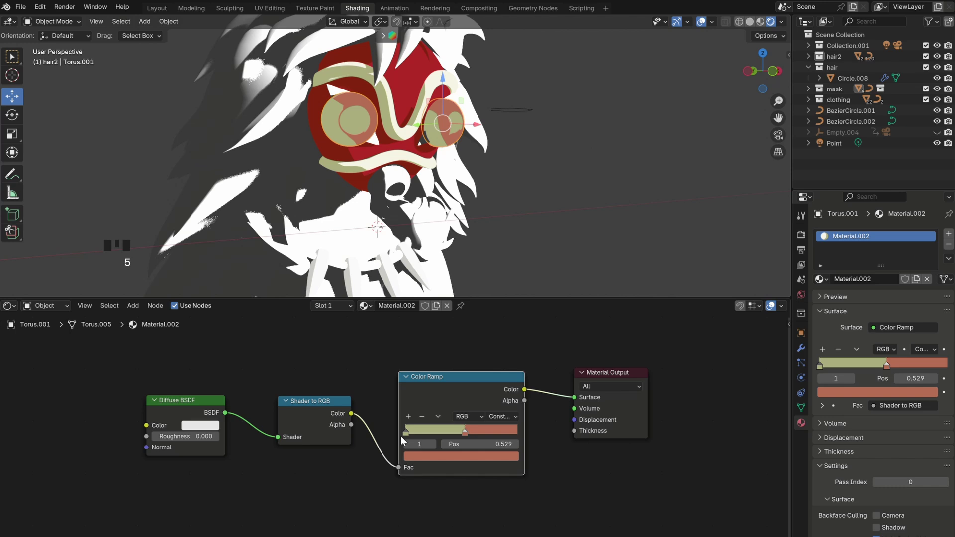
# Step: Set the dark stop of the eyes' Color Ramp to #4F3131
pyautogui.click(402, 433)
pyautogui.click(466, 456)
pyautogui.click(475, 443)
pyautogui.write('#4F3131')
pyautogui.press('Return')
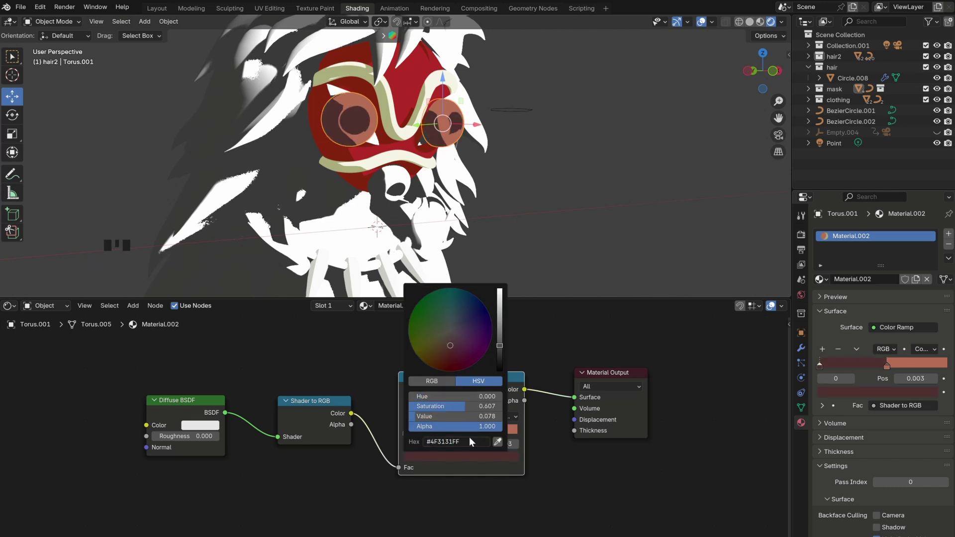
pyautogui.click(528, 213)
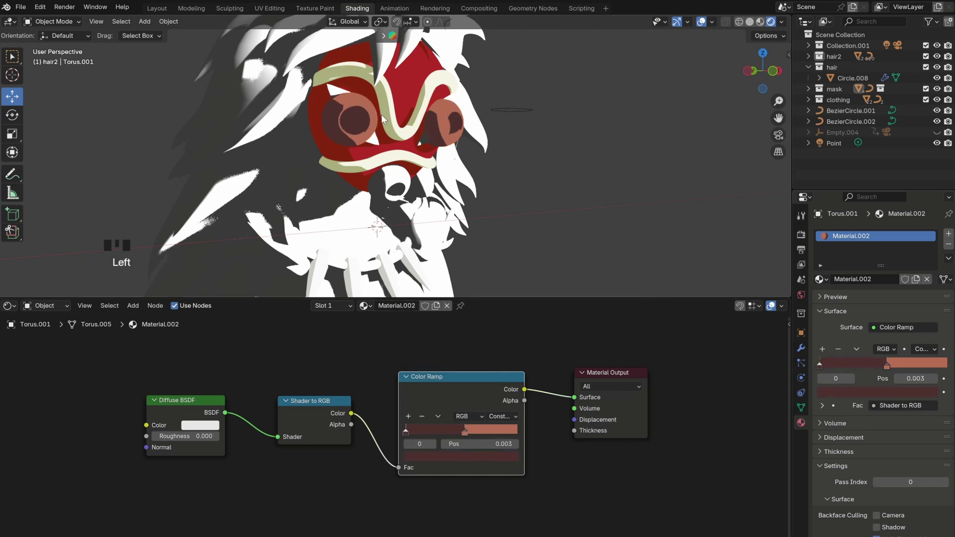
# Step: Add a second slot with a new material to the eyes, replacing its Principled BSDF with a Diffuse BSDF node
pyautogui.scroll(2, 344, 100)
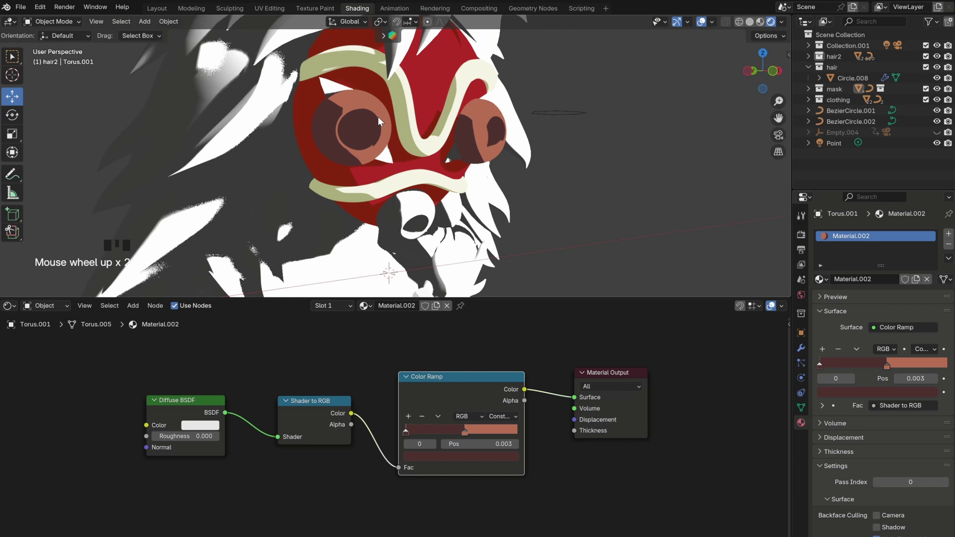
pyautogui.scroll(1, 424, 135)
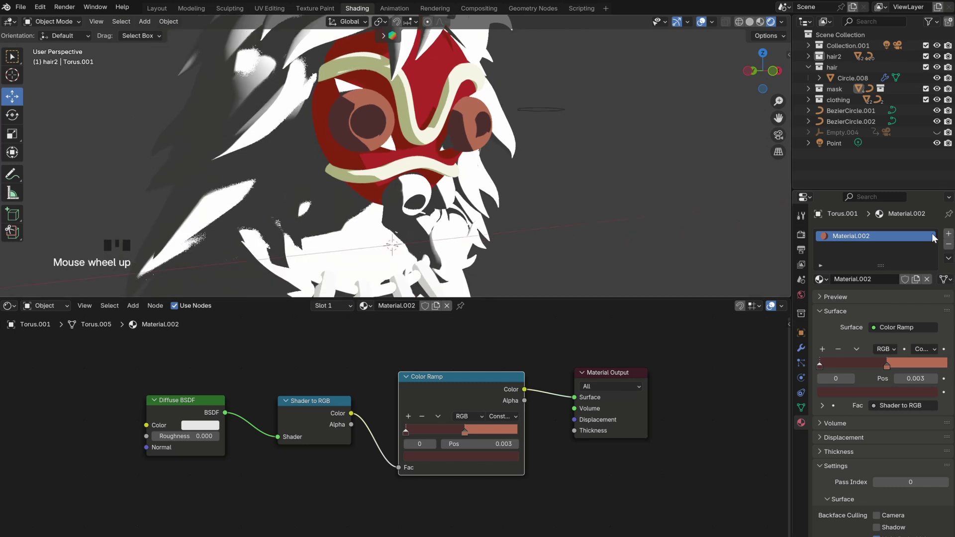
pyautogui.click(948, 234)
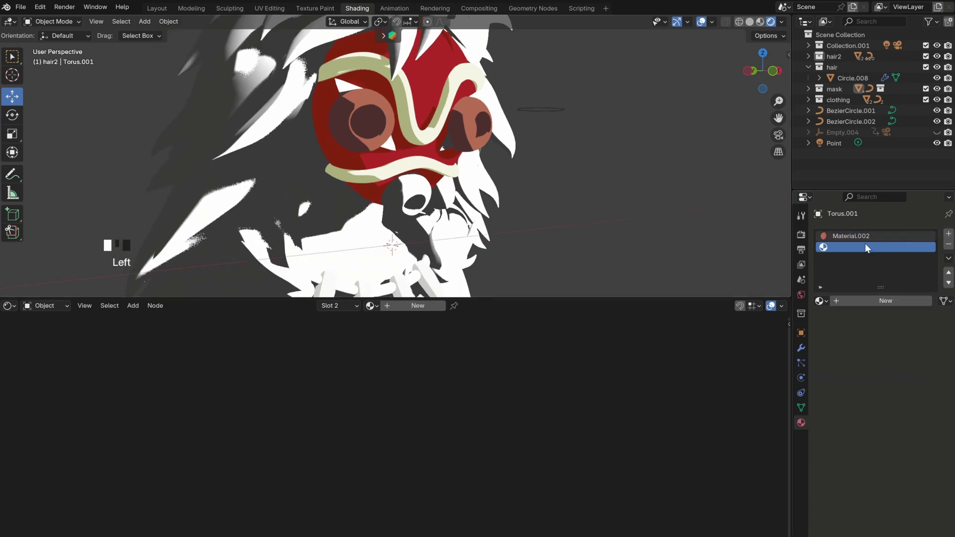
pyautogui.click(860, 301)
pyautogui.press('Delete')
pyautogui.hotkey('shift', 'a')
pyautogui.click(425, 395)
pyautogui.write('di')
pyautogui.click(438, 413)
pyautogui.click(174, 389)
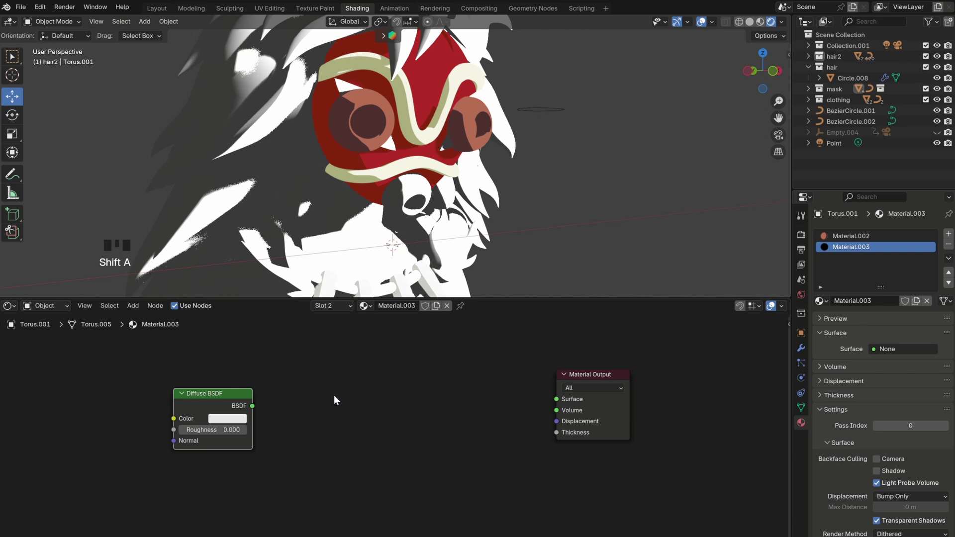
# Step: Add a Shader to RGB node to the eyes' second material and connect the Diffuse BSDF output to it
pyautogui.hotkey('shift', 'a')
pyautogui.click(375, 393)
pyautogui.write('sh')
pyautogui.click(444, 444)
pyautogui.click(296, 382)
pyautogui.moveTo(252, 405); pyautogui.dragTo(296, 422)
# Step: Add a Color Ramp to the eyes' second material, linking it between the Shader to RGB color and the Material Output's Surface
pyautogui.hotkey('shift', 'a')
pyautogui.click(447, 398)
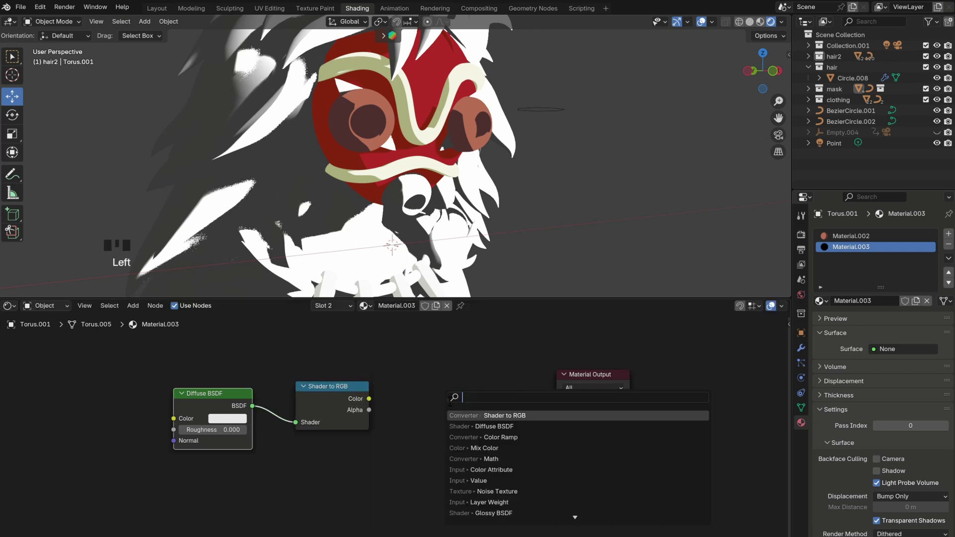
pyautogui.write('colo')
pyautogui.click(472, 426)
pyautogui.click(399, 363)
pyautogui.moveTo(368, 399); pyautogui.dragTo(399, 459)
pyautogui.moveTo(524, 381); pyautogui.dragTo(638, 377)
# Step: Set this Color Ramp's interpolation to Constant, space out the nodes, and move the white stop to position 0.529
pyautogui.click(502, 407)
pyautogui.click(508, 479)
pyautogui.moveTo(342, 392); pyautogui.dragTo(315, 391)
pyautogui.moveTo(213, 398); pyautogui.dragTo(194, 396)
pyautogui.moveTo(516, 424); pyautogui.dragTo(463, 426)
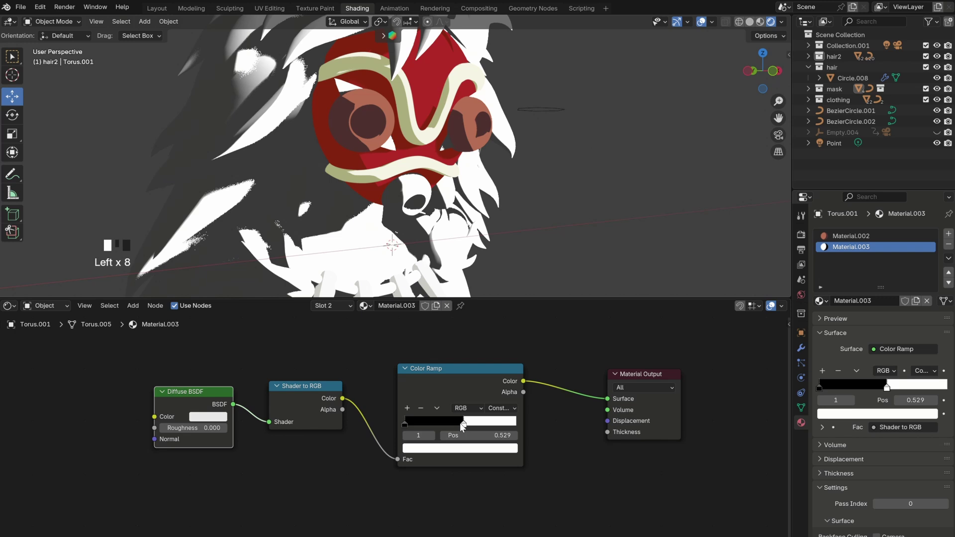
# Step: Set the second eye material's light stop to #4D4E5A and its dark stop to a very dark blue-grey
pyautogui.click(442, 448)
pyautogui.click(447, 433)
pyautogui.write('#4D4E5AFF')
pyautogui.press('Return')
pyautogui.click(404, 422)
pyautogui.click(460, 448)
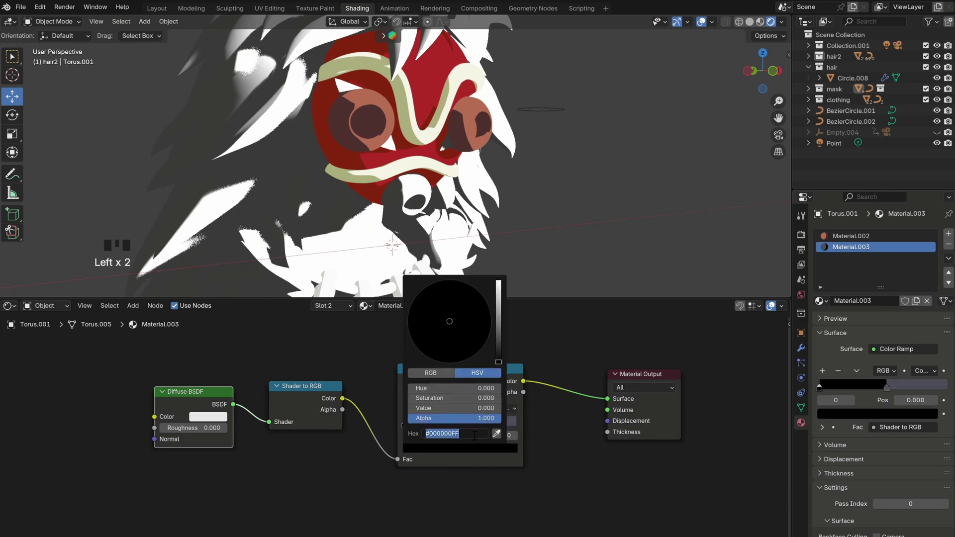
# Step: Enter Edit Mode on the mask's eye and grow a face selection to cover the inner pupil recess
pyautogui.click(351, 106)
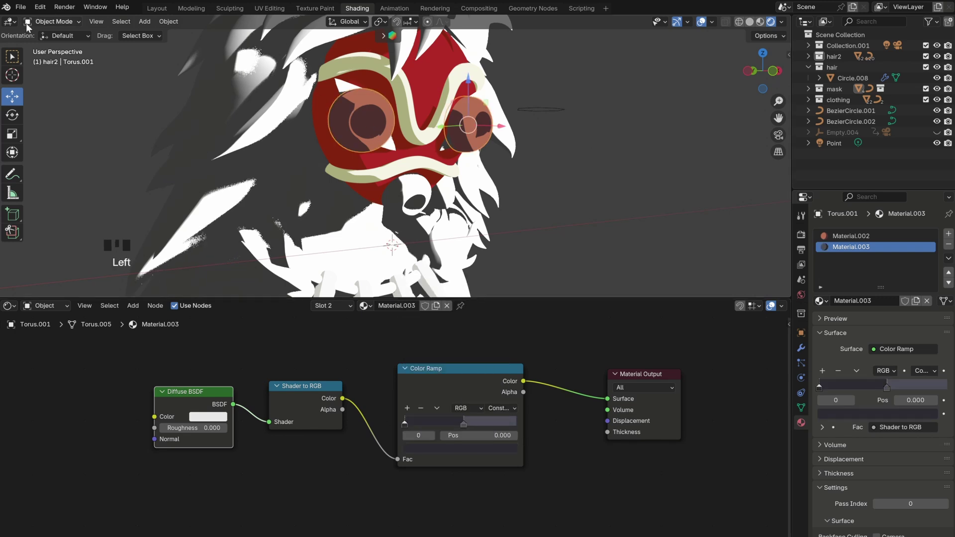
pyautogui.click(51, 21)
pyautogui.click(64, 47)
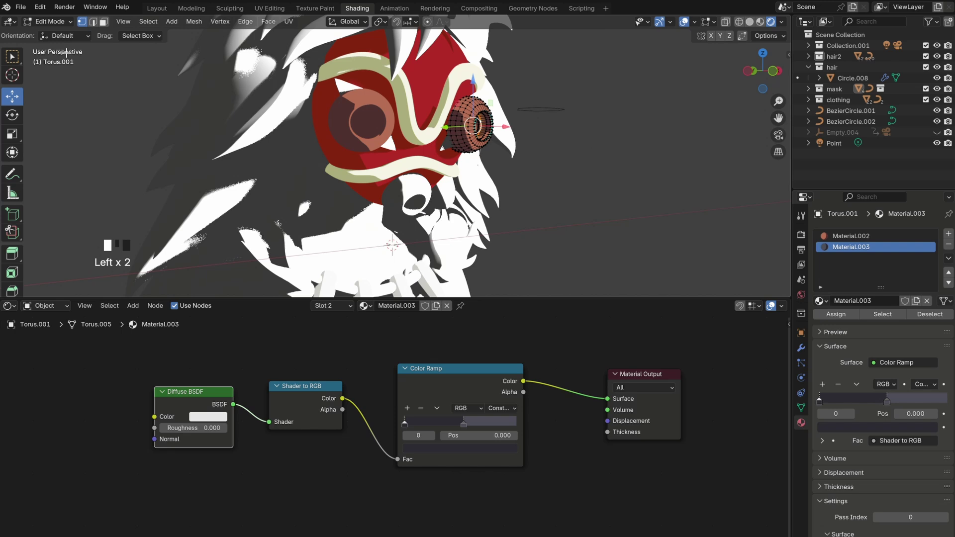
pyautogui.scroll(3, 451, 109)
pyautogui.moveTo(288, 54); pyautogui.dragTo(224, 53, button='middle')
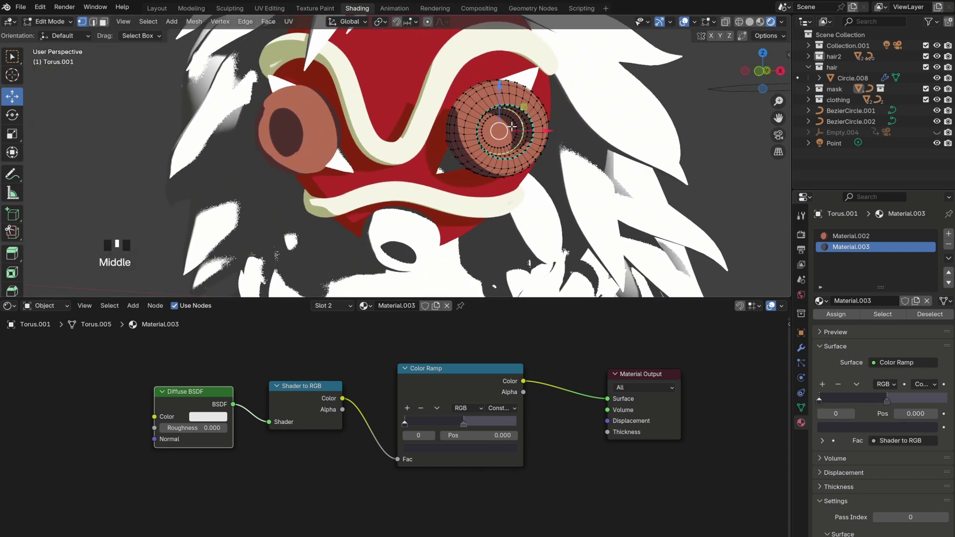
pyautogui.scroll(1, 222, 52)
pyautogui.click(104, 21)
pyautogui.moveTo(537, 130); pyautogui.dragTo(511, 131, button='middle')
pyautogui.scroll(3, 512, 132)
pyautogui.press('ctrl+KP_Add')
pyautogui.press('ctrl+KP_Add')
pyautogui.press('ctrl+KP_Add')
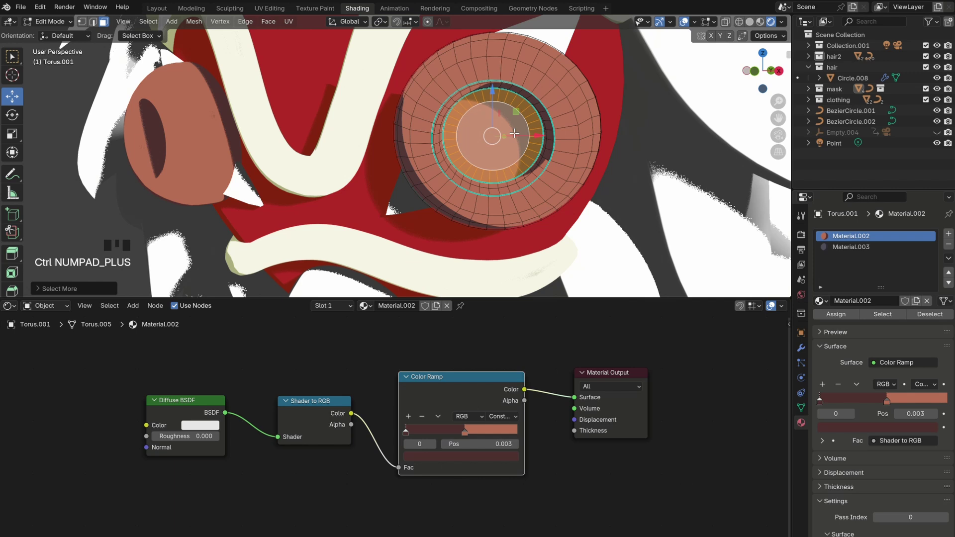
pyautogui.press('ctrl+KP_Add')
pyautogui.press('ctrl+KP_Add')
pyautogui.hotkey('ctrl', 'z')
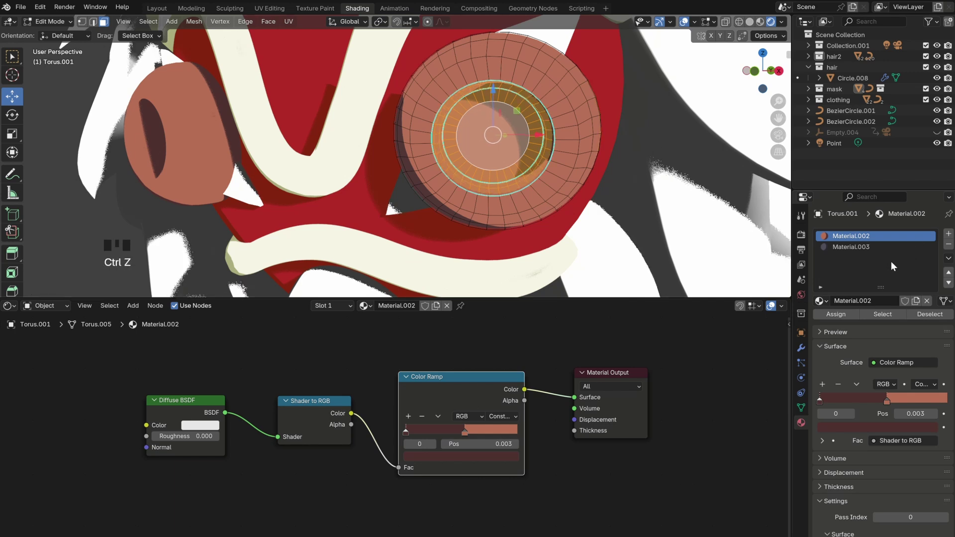
# Step: Assign Material.003 to the selected pupil faces, return to Object Mode, and deselect the eye
pyautogui.click(876, 247)
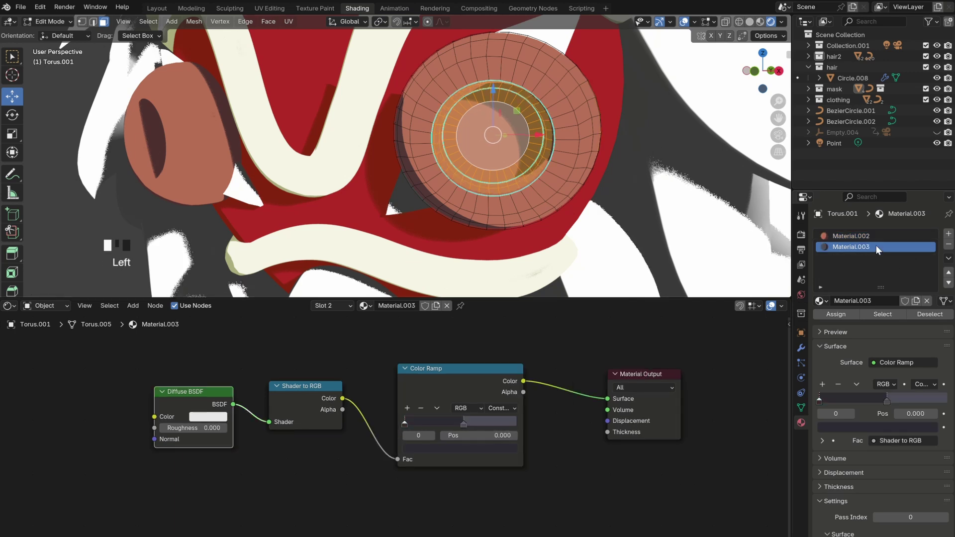
pyautogui.click(836, 314)
pyautogui.scroll(-2, 116, 86)
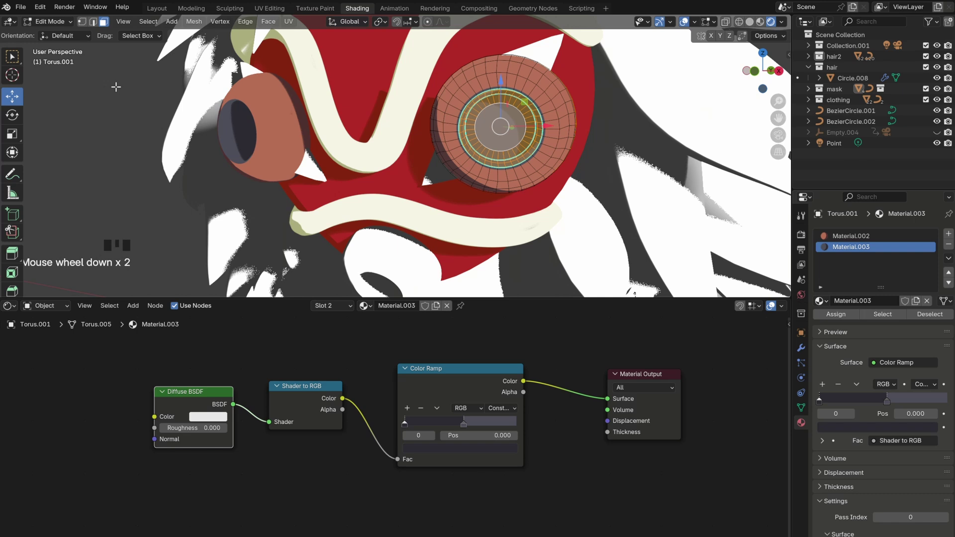
pyautogui.click(144, 113)
pyautogui.click(52, 23)
pyautogui.click(53, 33)
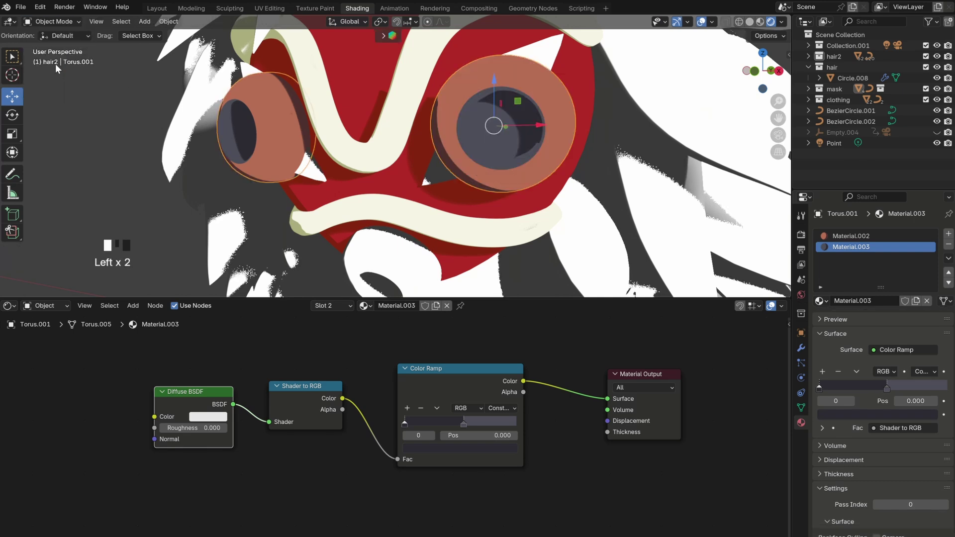
pyautogui.click(137, 77)
pyautogui.scroll(-4, 377, 85)
pyautogui.moveTo(426, 128); pyautogui.dragTo(469, 76, button='middle')
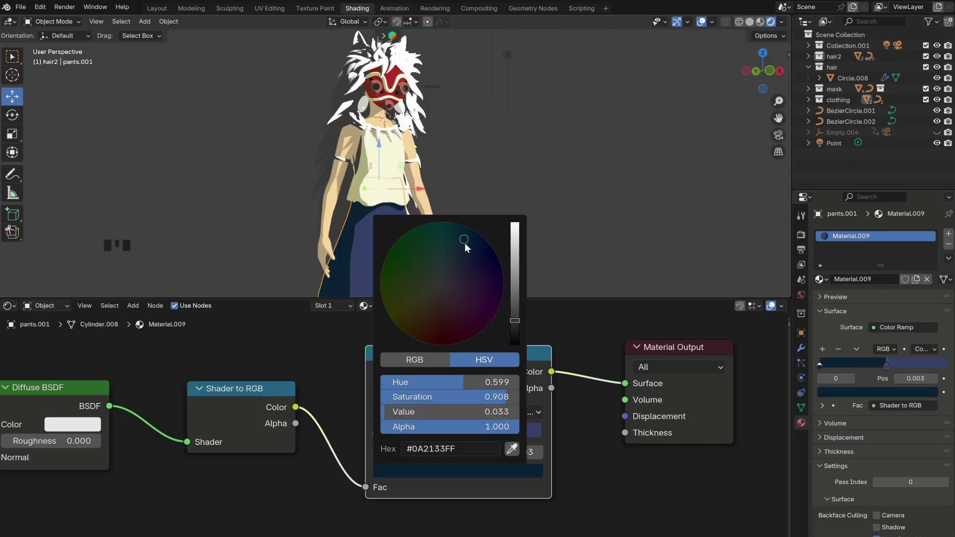
# Step: Undo the last edit on the pants' material and link that material to the garment beneath the top
pyautogui.hotkey('ctrl', 'z')
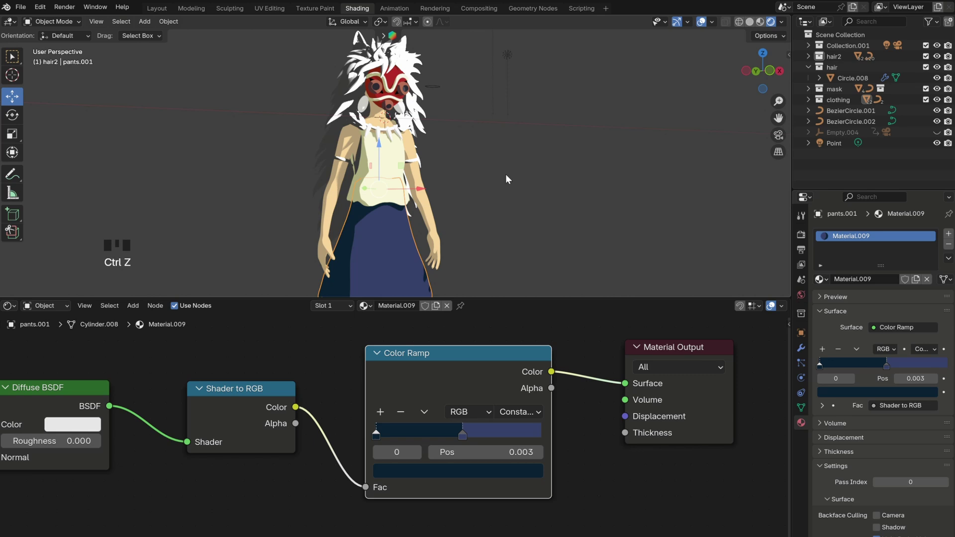
pyautogui.click(357, 157)
pyautogui.keyDown('shift'); pyautogui.click(413, 276); pyautogui.keyUp('shift')
pyautogui.hotkey('ctrl', 'l')
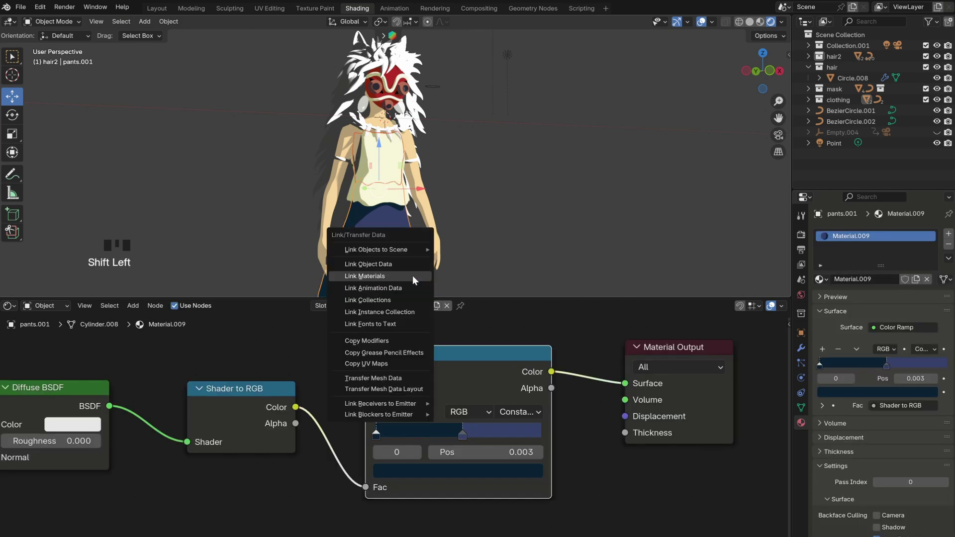
pyautogui.click(413, 276)
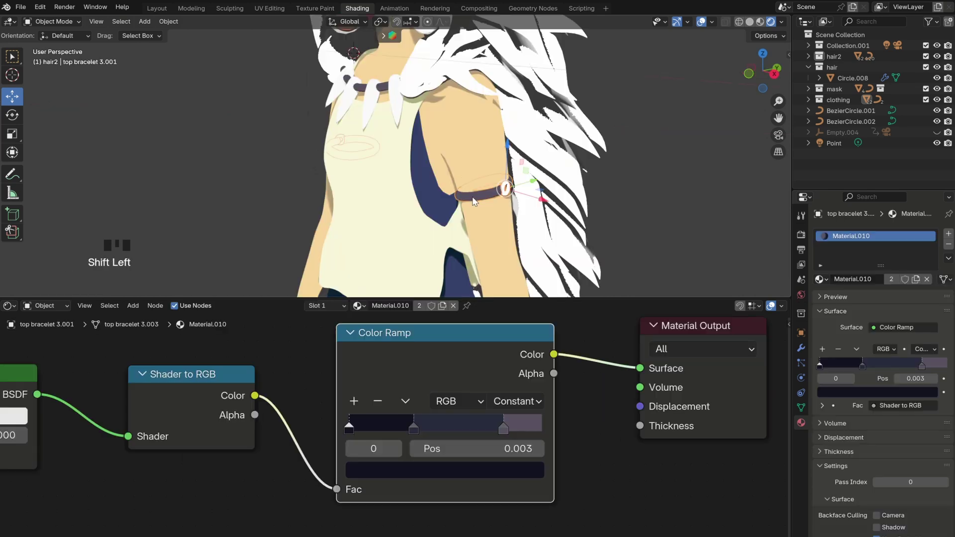
# Step: Link the upper-arm bracelet's material to the small ring on the bracelet
pyautogui.hotkey('ctrl', 'l')
pyautogui.click(472, 196)
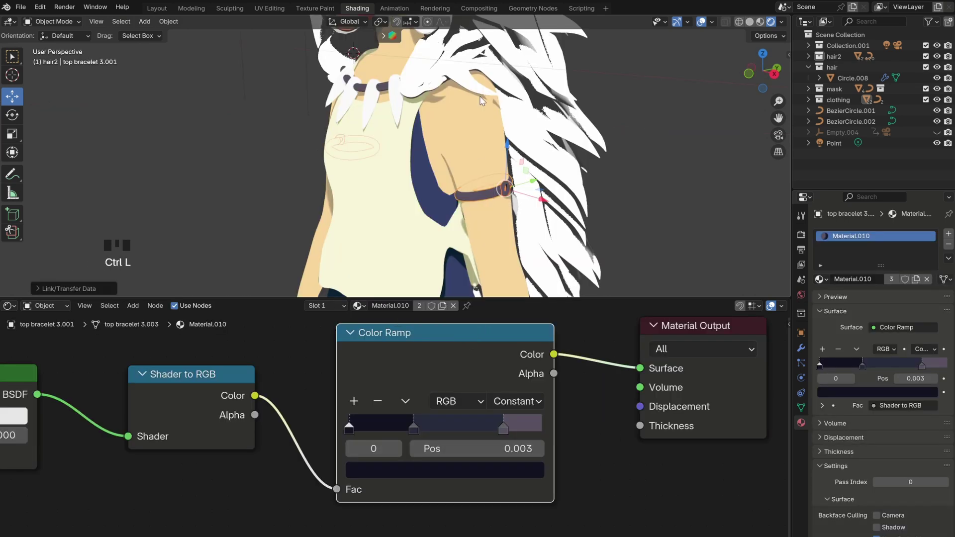
# Step: Link the top's cream material to the boots, their cuffs and the ankle wraps
pyautogui.scroll(-10, 480, 99)
pyautogui.scroll(5, 475, 236)
pyautogui.click(455, 241)
pyautogui.scroll(4, 455, 240)
pyautogui.keyDown('shift'); pyautogui.click(450, 230); pyautogui.keyUp('shift')
pyautogui.keyDown('shift'); pyautogui.click(456, 215); pyautogui.keyUp('shift')
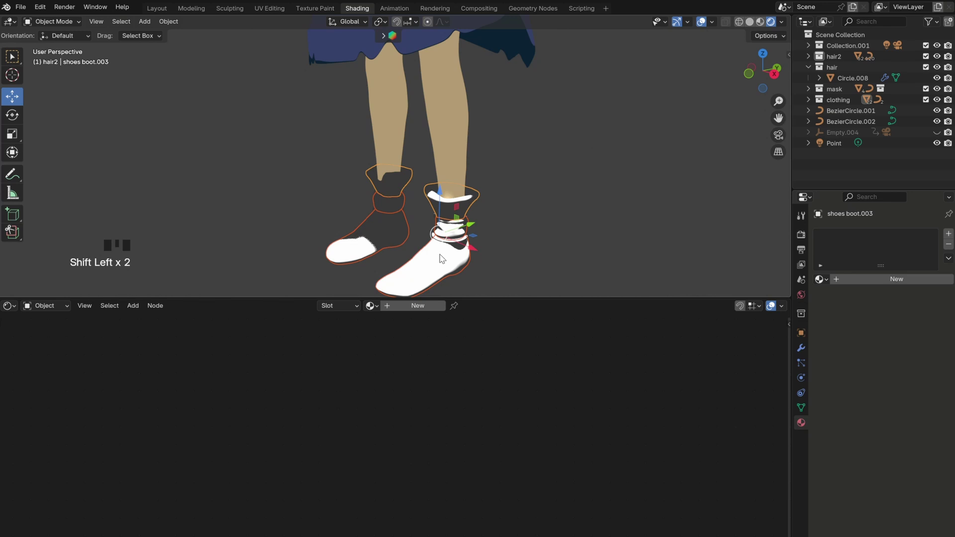
pyautogui.scroll(-6, 440, 258)
pyautogui.keyDown('shift'); pyautogui.click(421, 81); pyautogui.keyUp('shift')
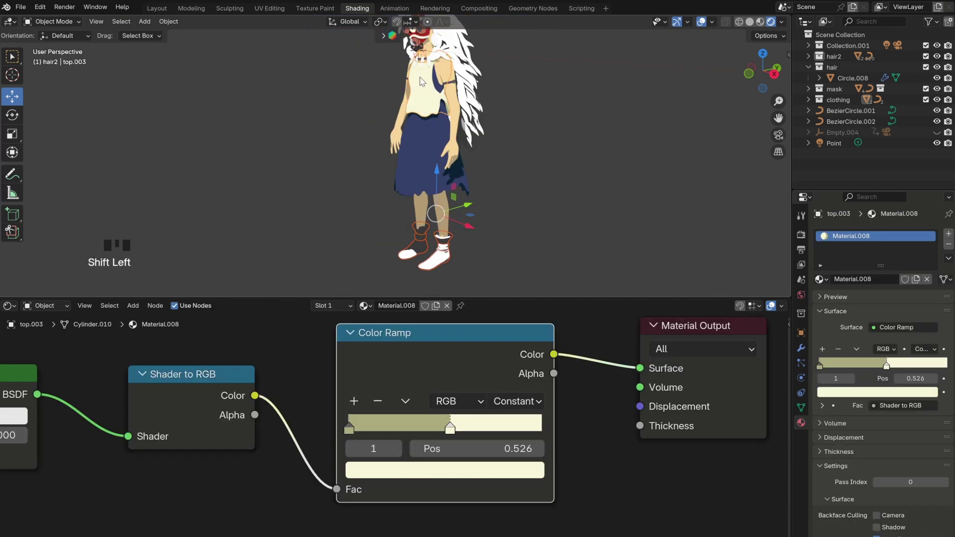
pyautogui.hotkey('ctrl', 'l')
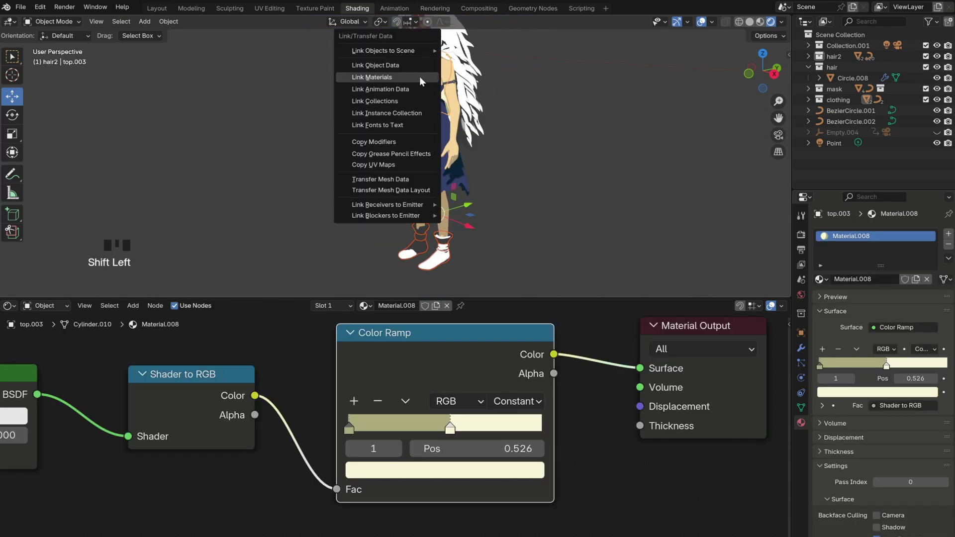
pyautogui.click(383, 77)
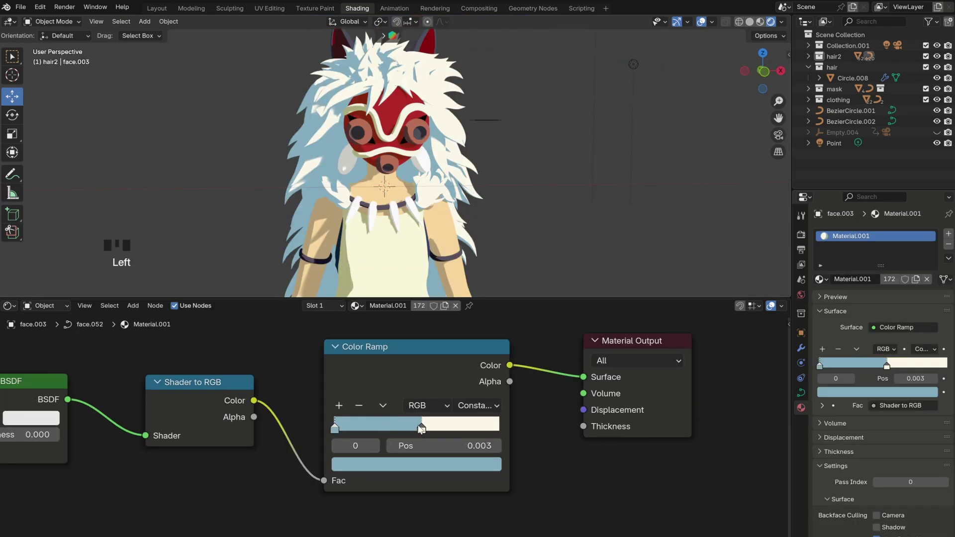
# Step: Move the cream stop of the hair material's Color Ramp to position 0.384 and check the shading on the hair
pyautogui.moveTo(421, 429); pyautogui.dragTo(397, 428)
pyautogui.scroll(-1, 421, 96)
pyautogui.scroll(-1, 421, 96)
pyautogui.moveTo(421, 96); pyautogui.dragTo(387, 92, button='middle')
pyautogui.scroll(2, 405, 99)
pyautogui.scroll(3, 411, 94)
pyautogui.scroll(-5, 380, 91)
pyautogui.scroll(-1, 379, 91)
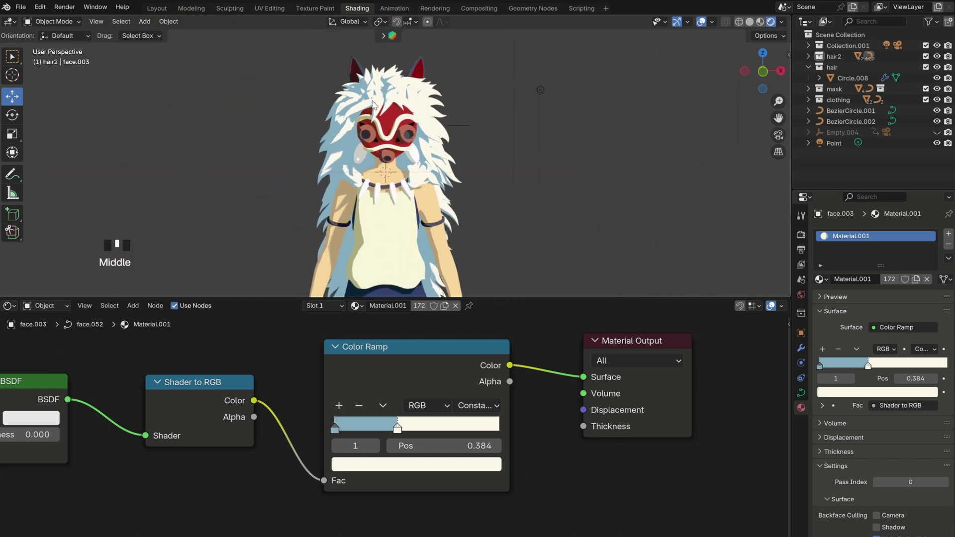
pyautogui.scroll(2, 389, 94)
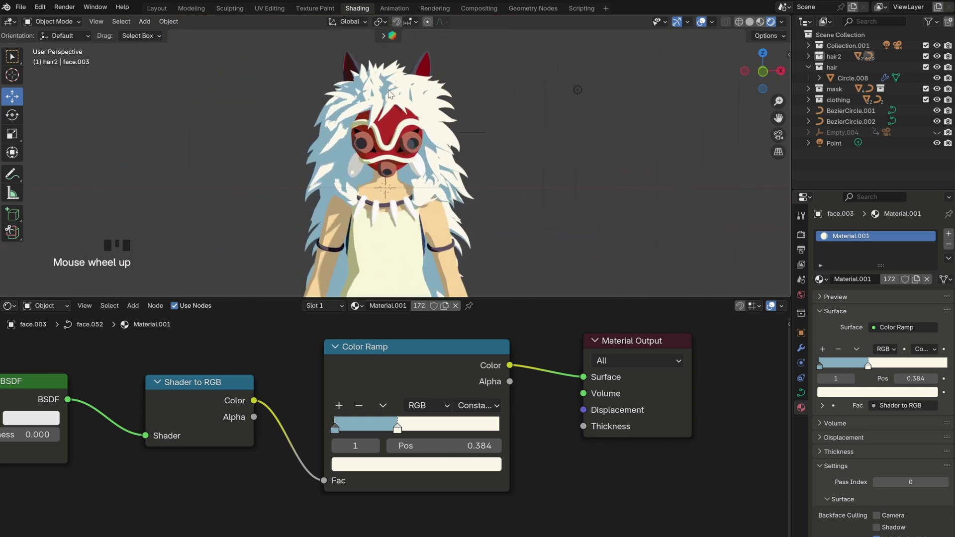
# Step: Remove the blue stop from the hair material's Color Ramp and rename the material hair light
pyautogui.click(335, 427)
pyautogui.click(358, 406)
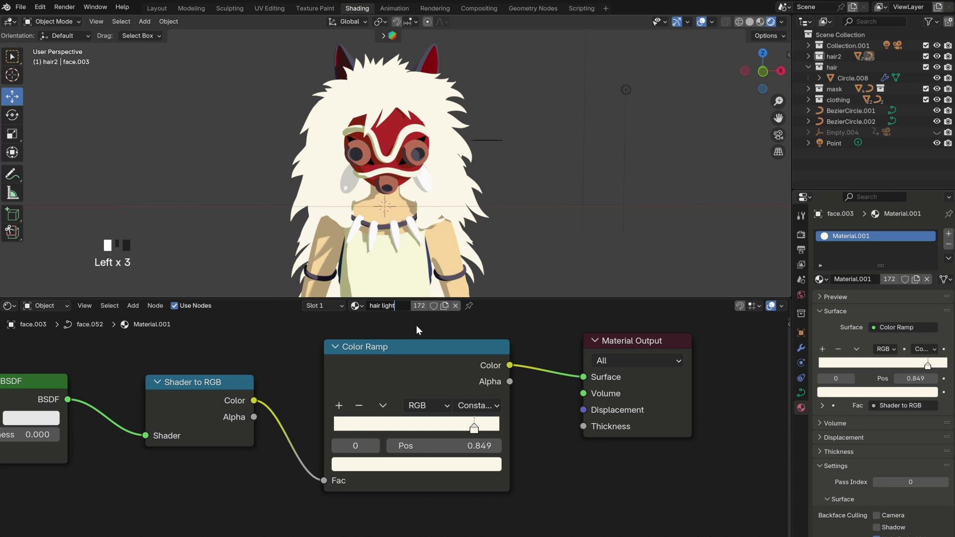
pyautogui.press('Return')
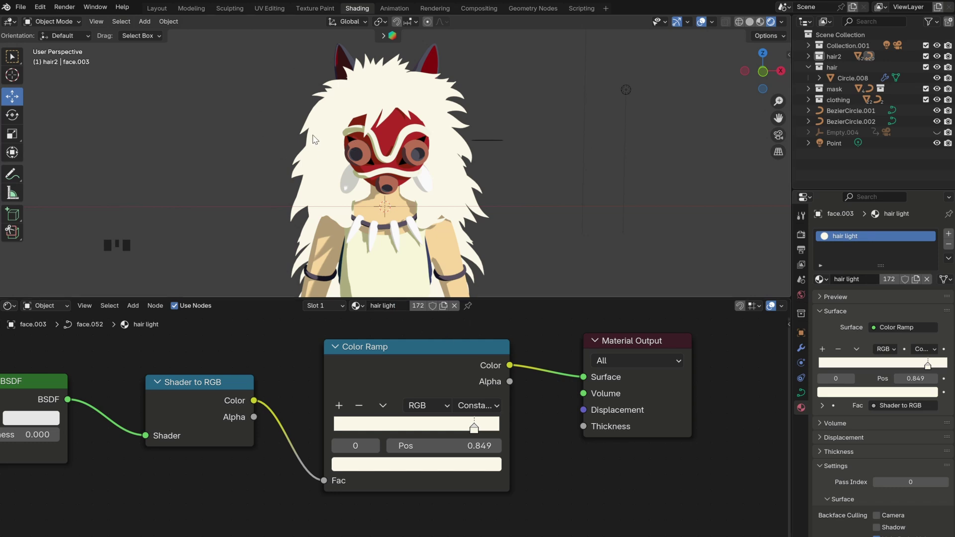
# Step: Give the hair lock beside the mask its own copy of the material and name it hair shadow
pyautogui.moveTo(314, 139); pyautogui.dragTo(310, 144, button='middle')
pyautogui.click(308, 144)
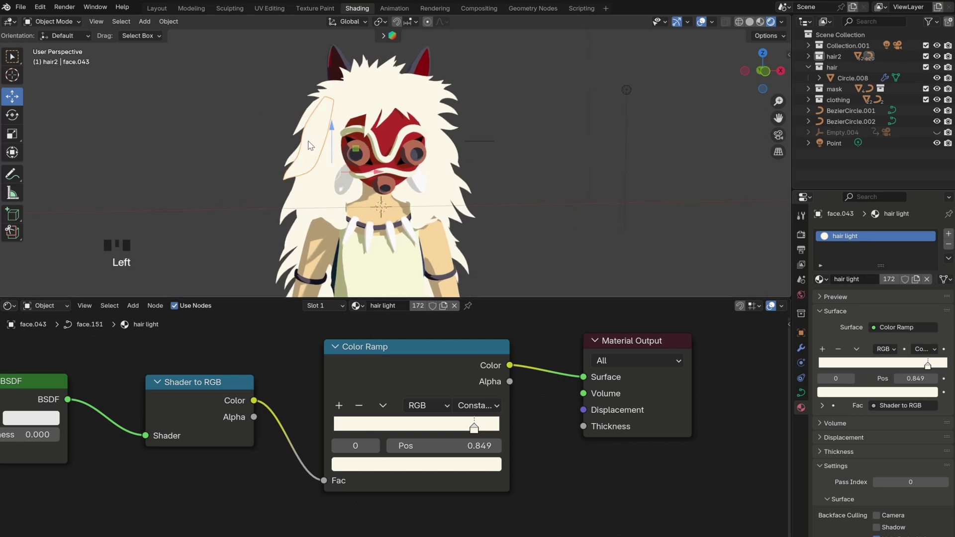
pyautogui.click(418, 306)
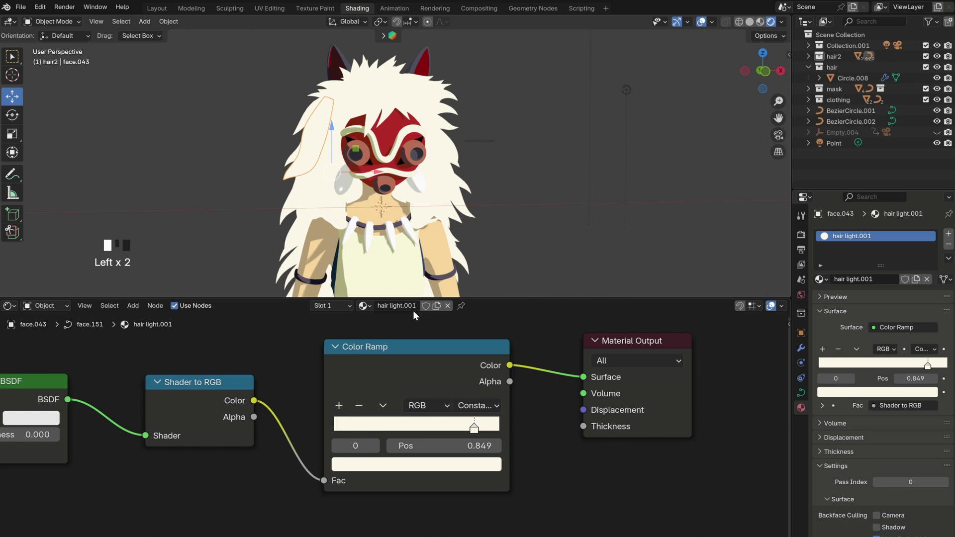
pyautogui.click(418, 308)
pyautogui.write('hair shadow')
pyautogui.press('Return')
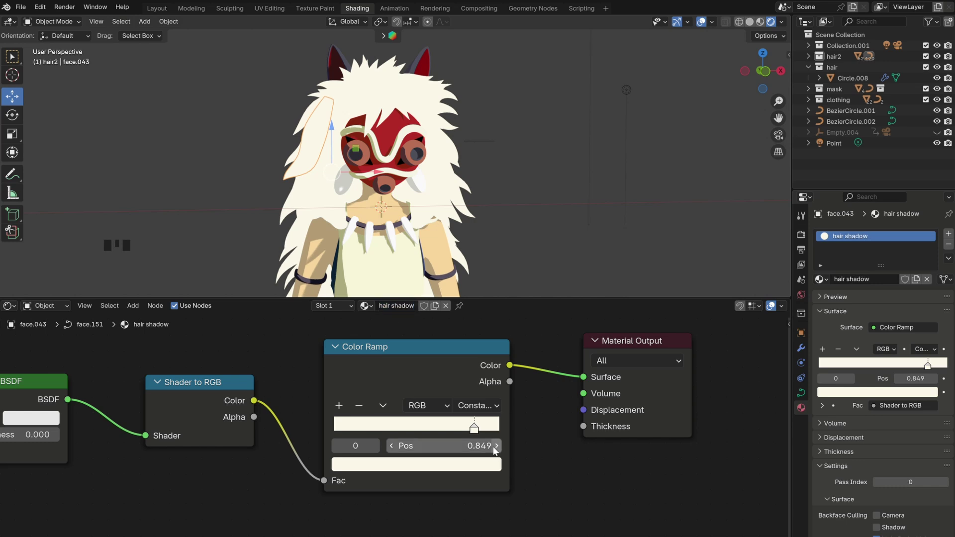
# Step: Set the hair shadow Color Ramp stop to colour #83AEBEFF at position 0.725
pyautogui.click(472, 466)
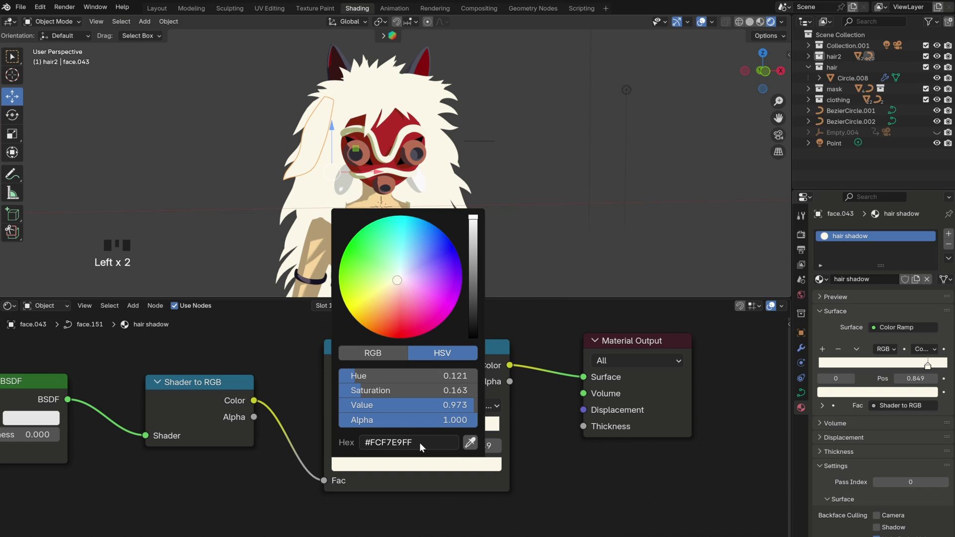
pyautogui.click(420, 443)
pyautogui.write('#83AEBEFF')
pyautogui.click(553, 454)
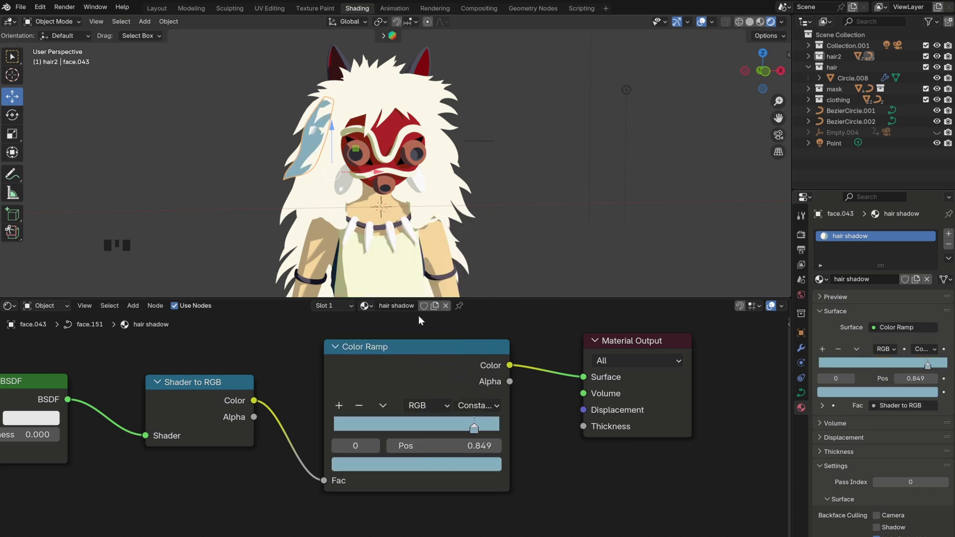
pyautogui.click(454, 428)
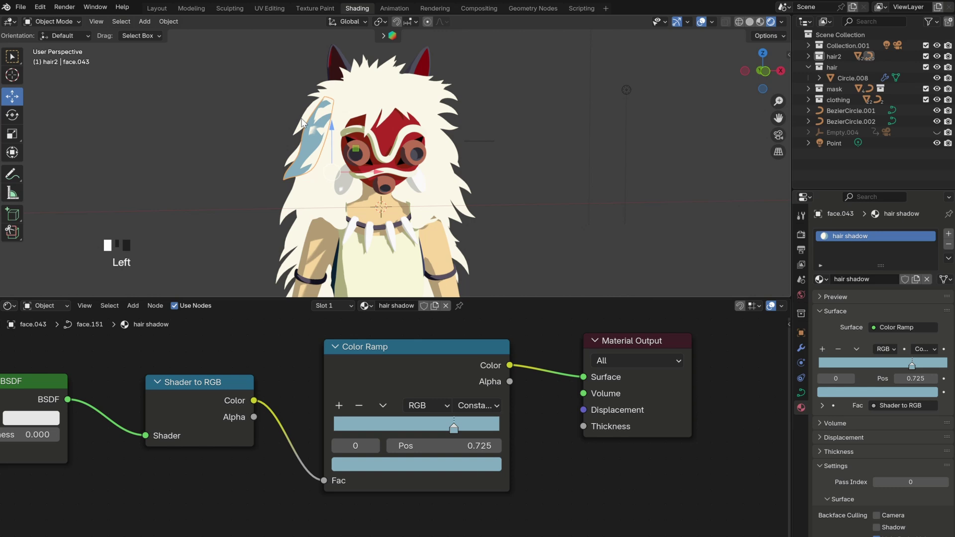
# Step: Link the hair shadow material to the neighbouring hair locks on the shaded side of the head, and deselect everything
pyautogui.keyDown('shift'); pyautogui.click(302, 123); pyautogui.keyUp('shift')
pyautogui.keyDown('shift'); pyautogui.click(329, 106); pyautogui.keyUp('shift')
pyautogui.keyDown('shift'); pyautogui.click(336, 137); pyautogui.keyUp('shift')
pyautogui.keyDown('shift'); pyautogui.click(309, 190); pyautogui.keyUp('shift')
pyautogui.keyDown('shift'); pyautogui.click(303, 218); pyautogui.keyUp('shift')
pyautogui.keyDown('shift'); pyautogui.click(294, 227); pyautogui.keyUp('shift')
pyautogui.keyDown('shift'); pyautogui.click(318, 212); pyautogui.keyUp('shift')
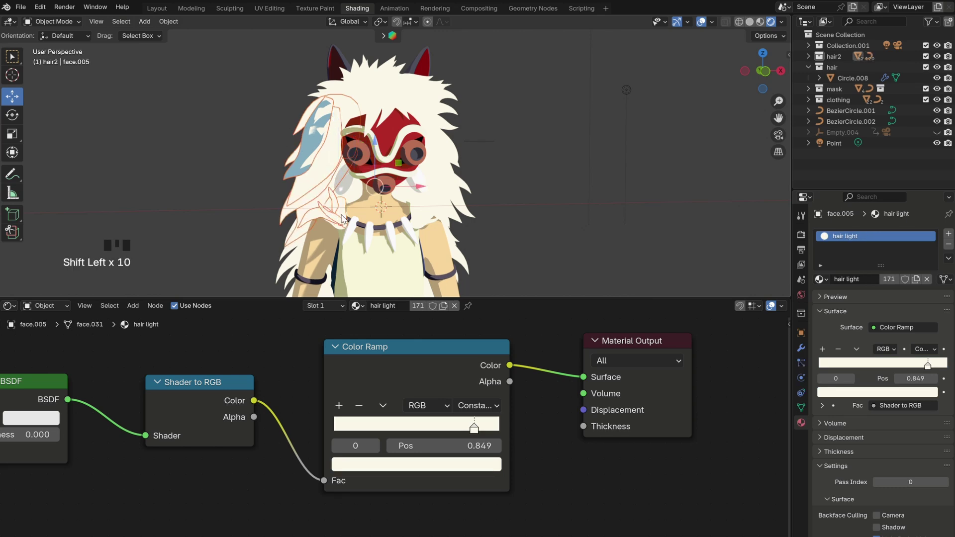
pyautogui.keyDown('shift'); pyautogui.click(341, 222); pyautogui.keyUp('shift')
pyautogui.keyDown('shift'); pyautogui.click(328, 200); pyautogui.keyUp('shift')
pyautogui.keyDown('shift'); pyautogui.click(322, 128); pyautogui.keyUp('shift')
pyautogui.hotkey('ctrl', 'l')
pyautogui.click(313, 142)
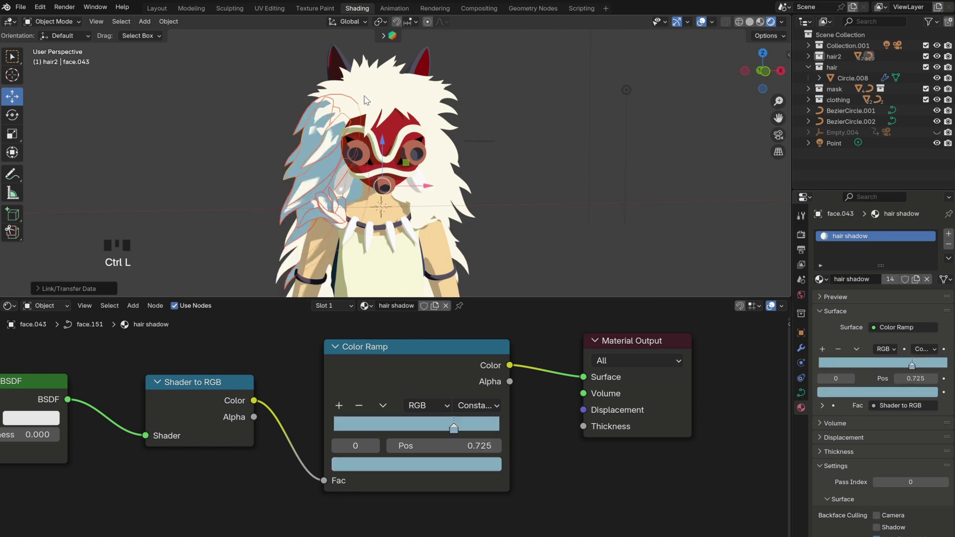
pyautogui.click(553, 168)
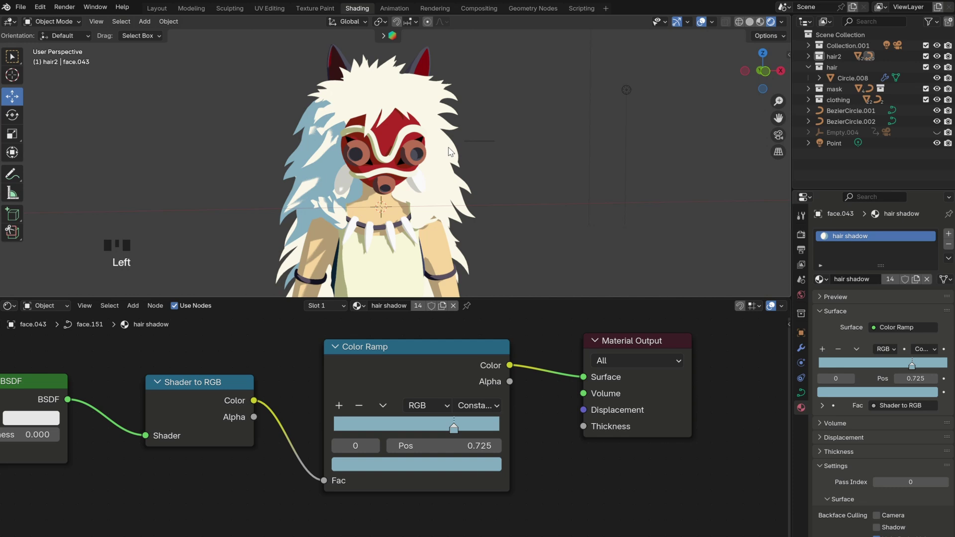
# Step: Add a second stop to the hair shadow Color Ramp and move the two stops to opposite ends of the ramp
pyautogui.click(338, 404)
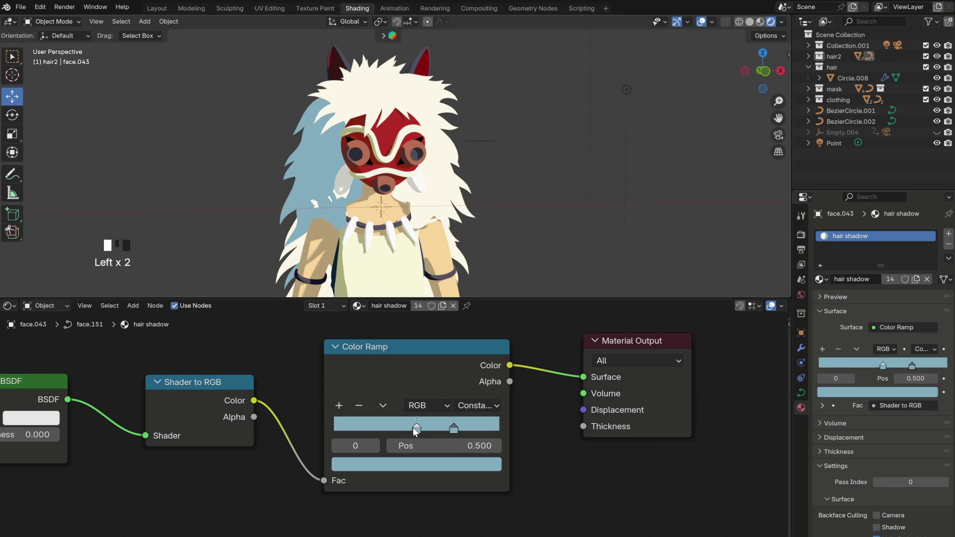
pyautogui.moveTo(415, 429); pyautogui.dragTo(332, 429)
pyautogui.moveTo(455, 429); pyautogui.dragTo(503, 417)
# Step: Undo the last lock selection and link the hair shadow material to the remaining light locks near the shaded shoulder
pyautogui.keyDown('shift'); pyautogui.click(334, 205); pyautogui.keyUp('shift')
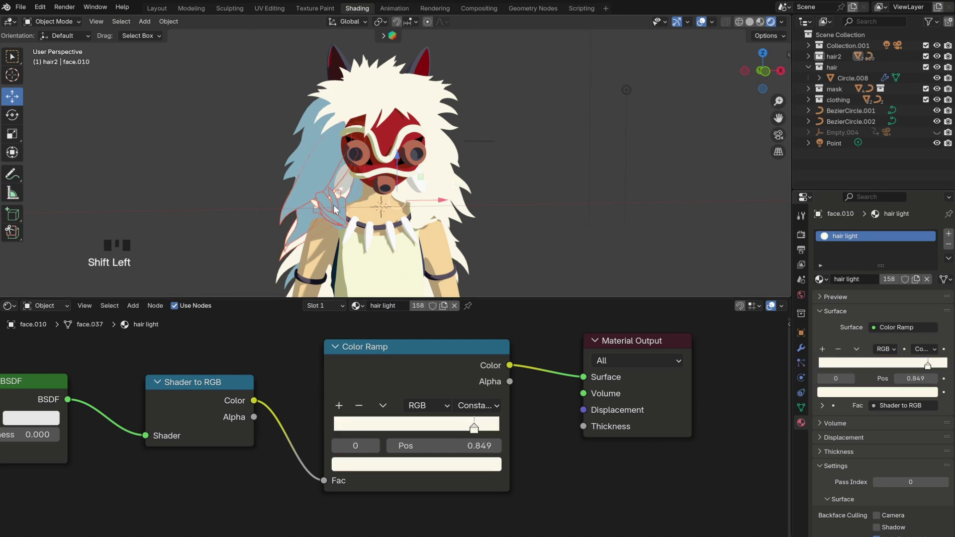
pyautogui.hotkey('ctrl', 'z')
pyautogui.keyDown('shift'); pyautogui.click(307, 156); pyautogui.keyUp('shift')
pyautogui.hotkey('ctrl', 'l')
pyautogui.click(308, 156)
pyautogui.click(236, 171)
pyautogui.click(291, 225)
pyautogui.keyDown('shift'); pyautogui.click(292, 226); pyautogui.keyUp('shift')
pyautogui.hotkey('ctrl', 'l')
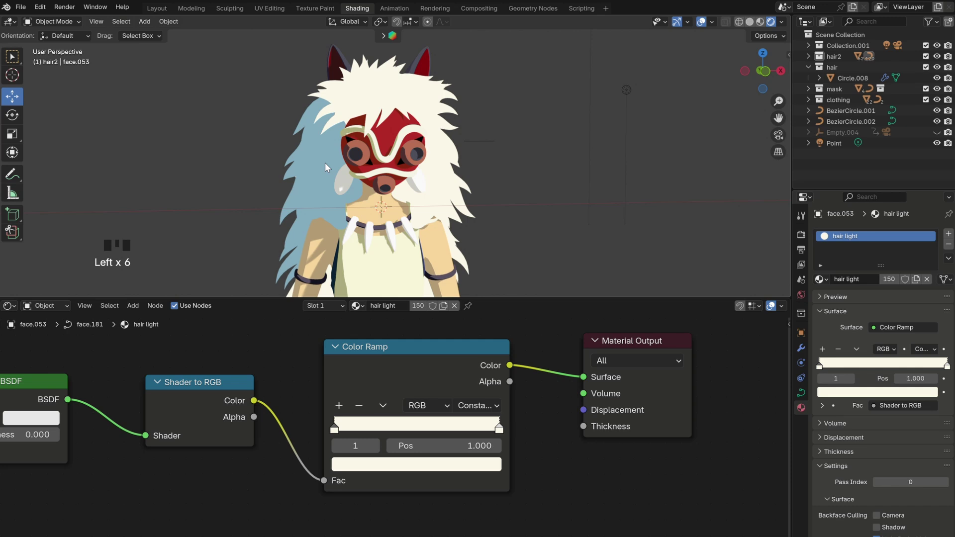
# Step: Examine the light and shadow hair colours across the turning animation between frames 26 and 46 in the camera view
pyautogui.moveTo(359, 121); pyautogui.dragTo(423, 130, button='middle')
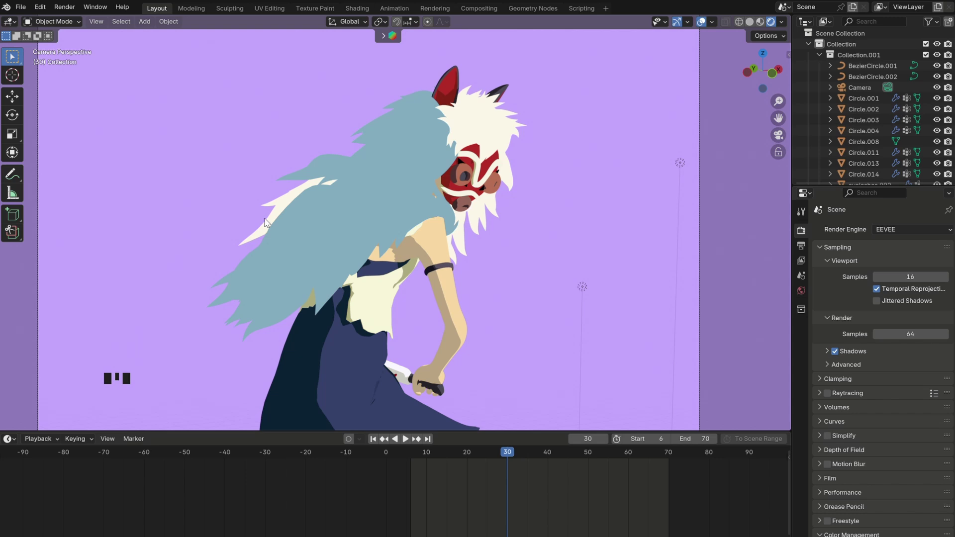
pyautogui.scroll(6, 276, 205)
pyautogui.scroll(-6, 318, 204)
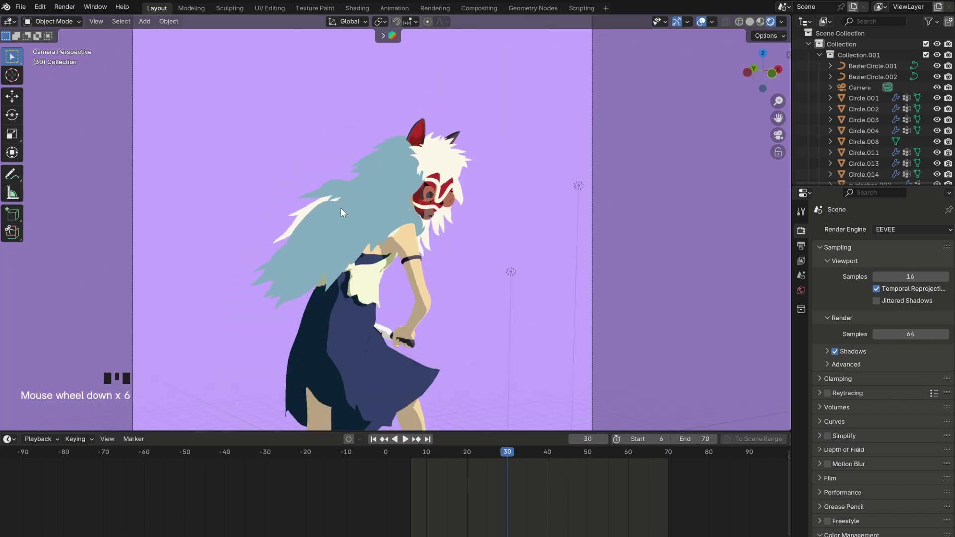
pyautogui.moveTo(491, 451); pyautogui.dragTo(506, 452)
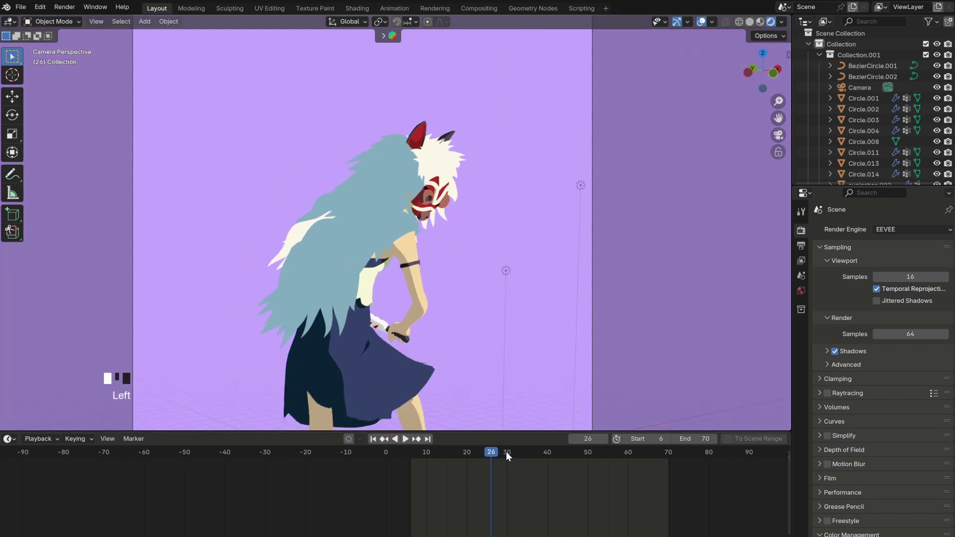
pyautogui.click(505, 453)
pyautogui.click(521, 452)
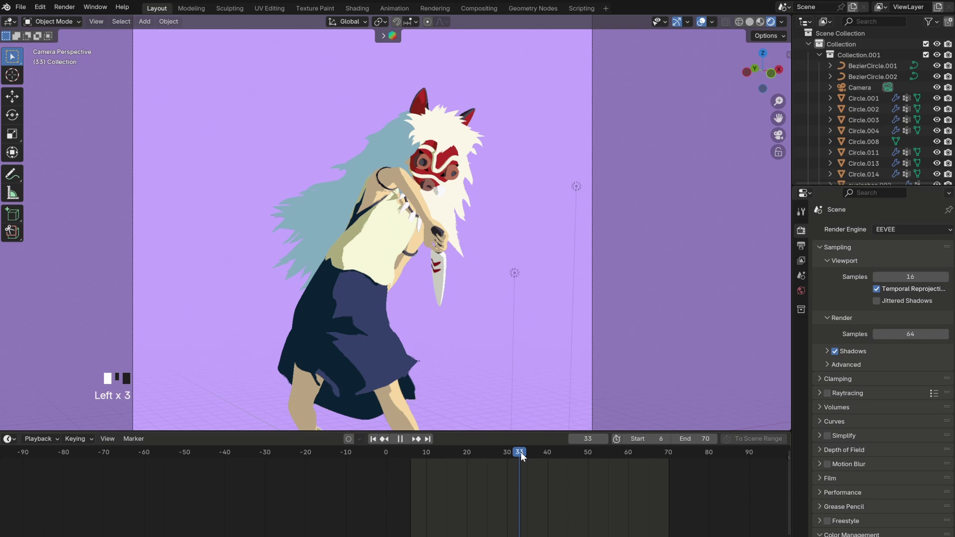
pyautogui.click(503, 452)
pyautogui.click(573, 454)
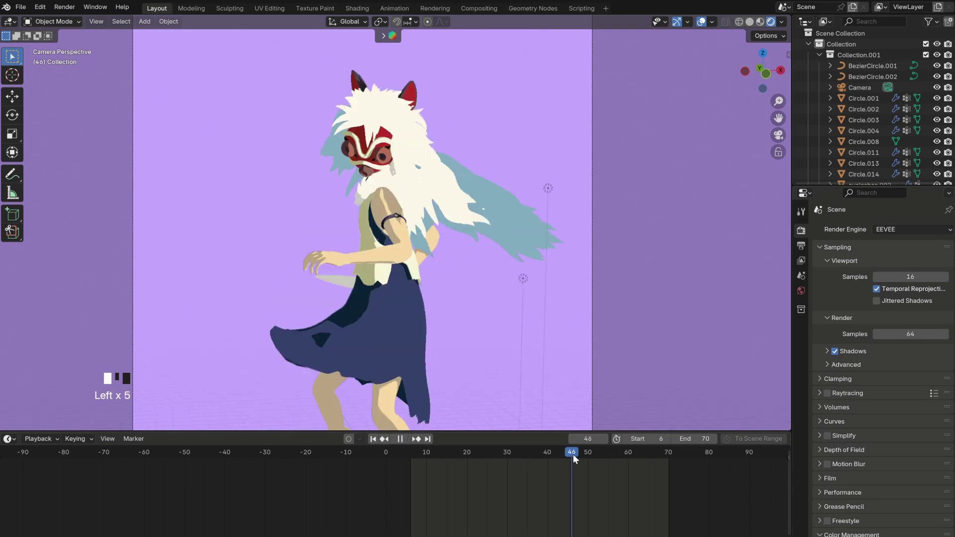
pyautogui.click(551, 452)
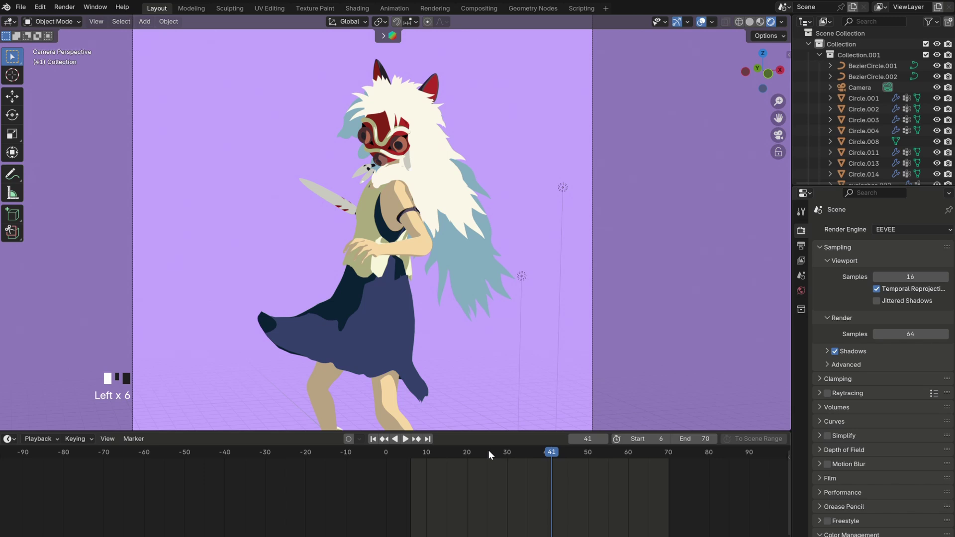
pyautogui.click(472, 453)
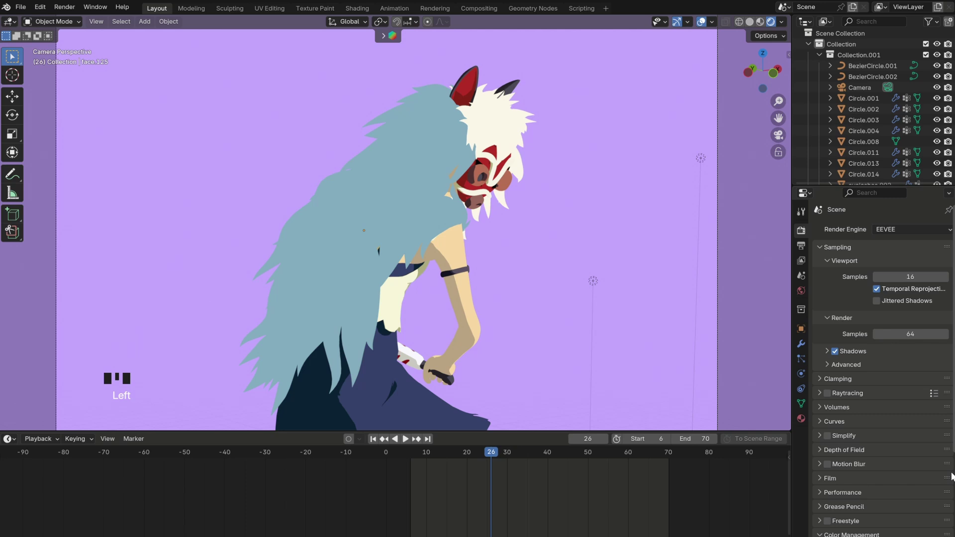
# Step: Keyframe the Mix Factor of the hair.001 material at 1.000 on frame 31
pyautogui.click(801, 418)
pyautogui.scroll(-3, 919, 393)
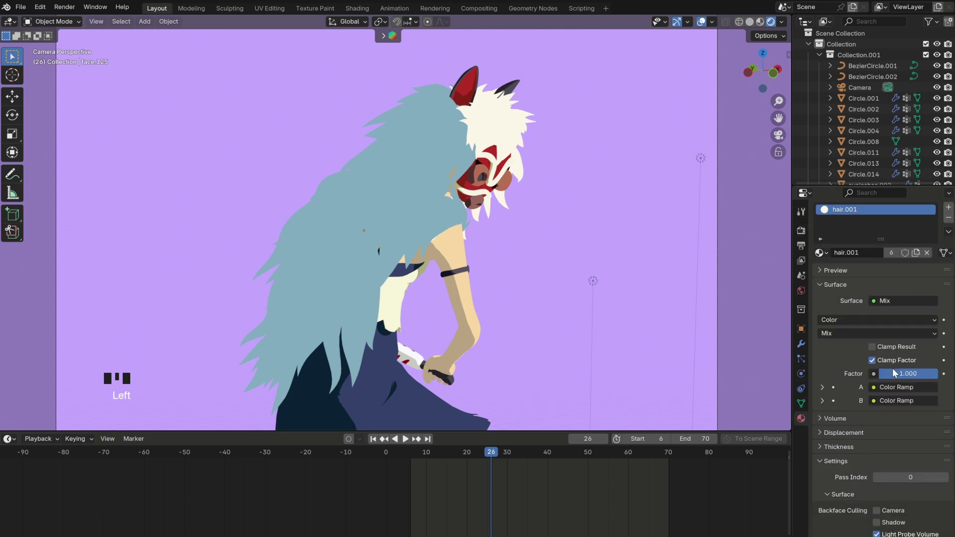
pyautogui.moveTo(908, 351)
pyautogui.mouseDown()
pyautogui.moveTo(879, 351)
pyautogui.moveTo(939, 351)
pyautogui.mouseUp()
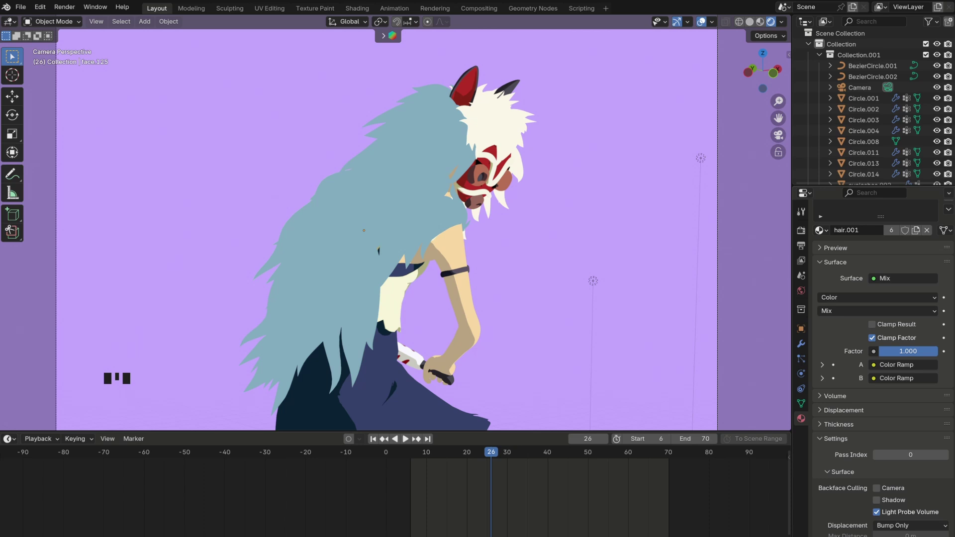
pyautogui.scroll(5, 648, 471)
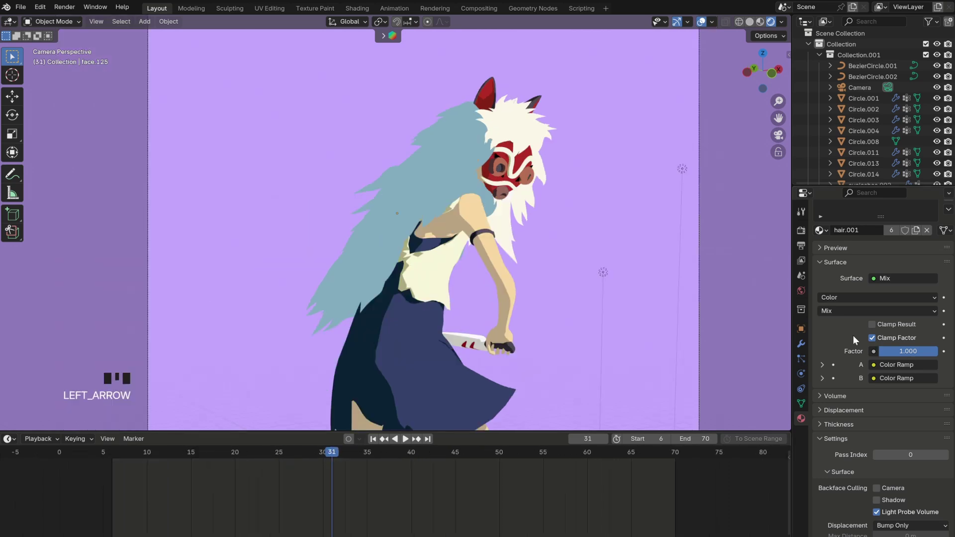
pyautogui.press('i')
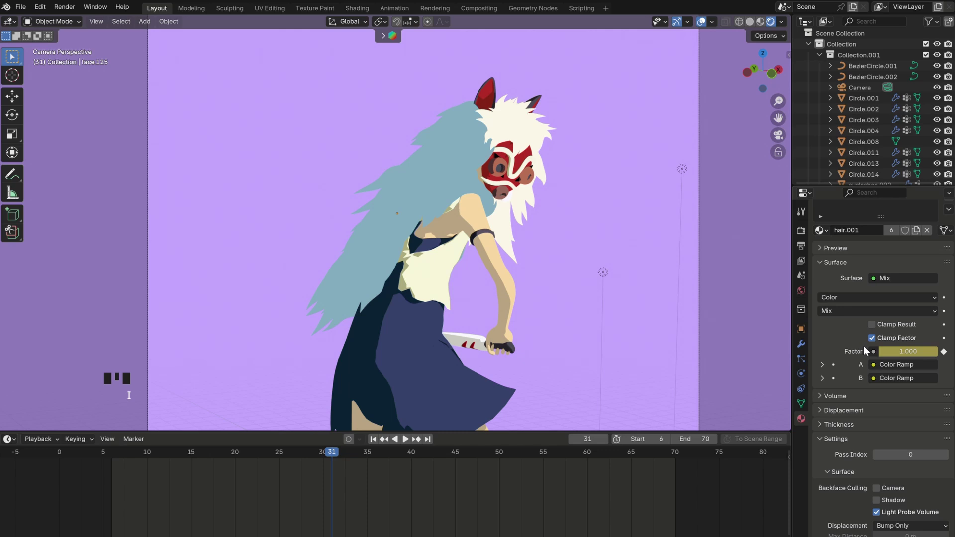
# Step: Keyframe the Mix Factor of the hair.001 material at 0.000 on frame 32
pyautogui.press('Right')
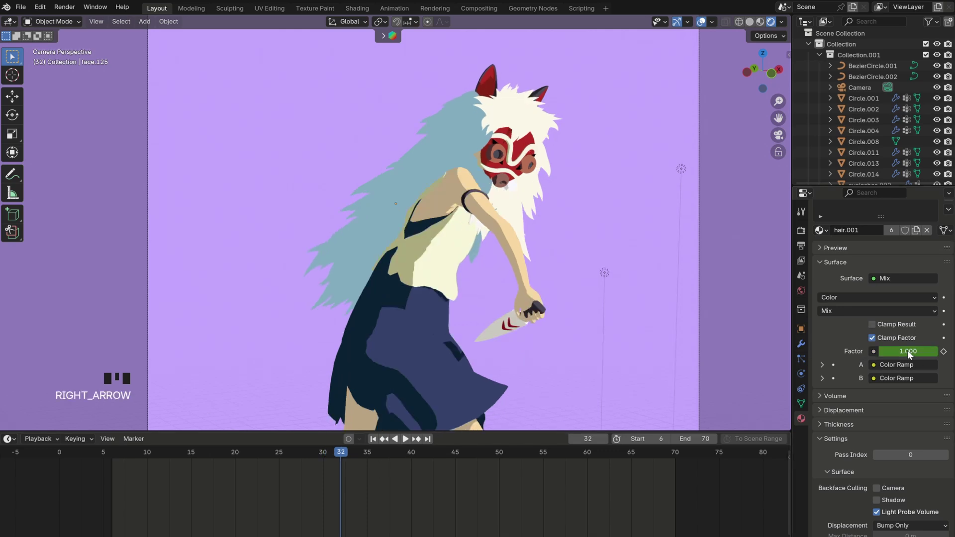
pyautogui.moveTo(920, 351); pyautogui.dragTo(881, 354)
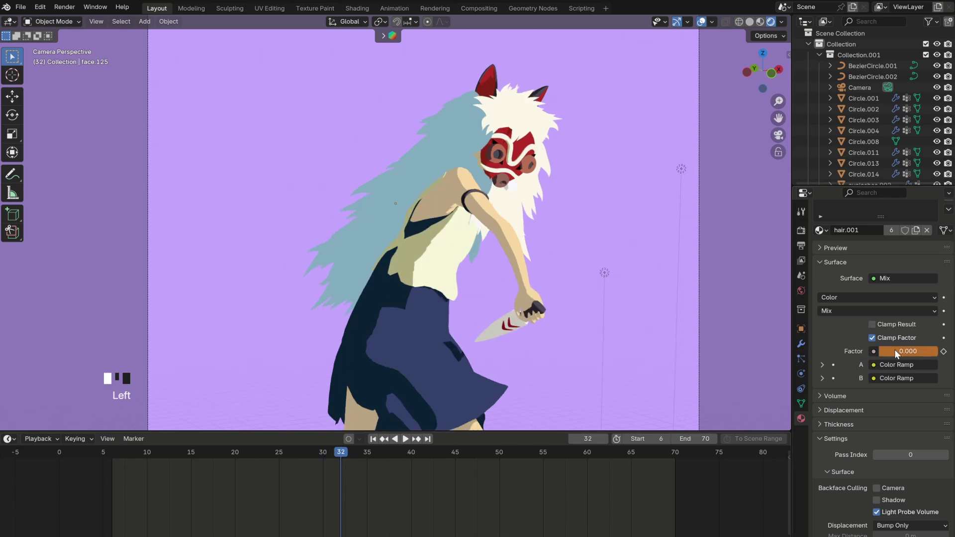
pyautogui.press('i')
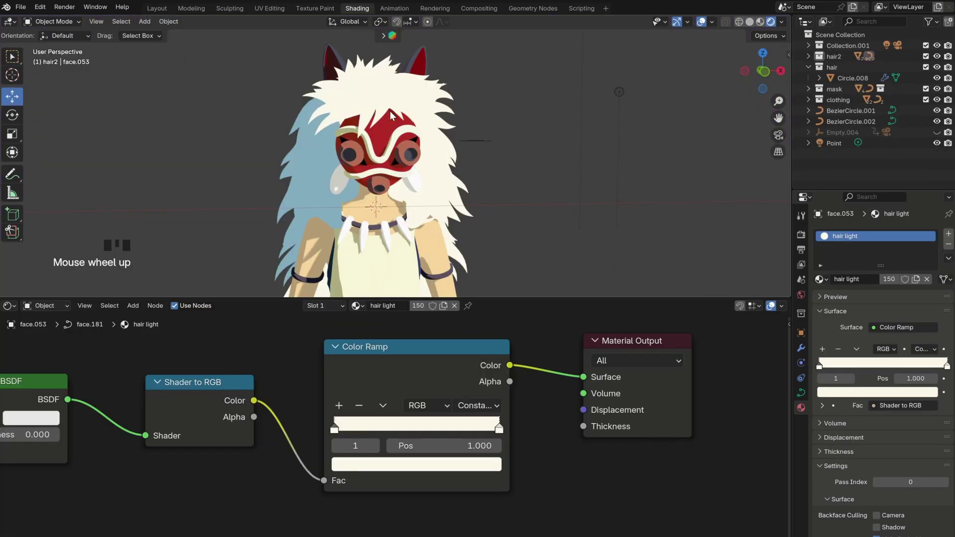
# Step: Switch the shader editor to the World nodes and nudge the Background node upward
pyautogui.click(44, 306)
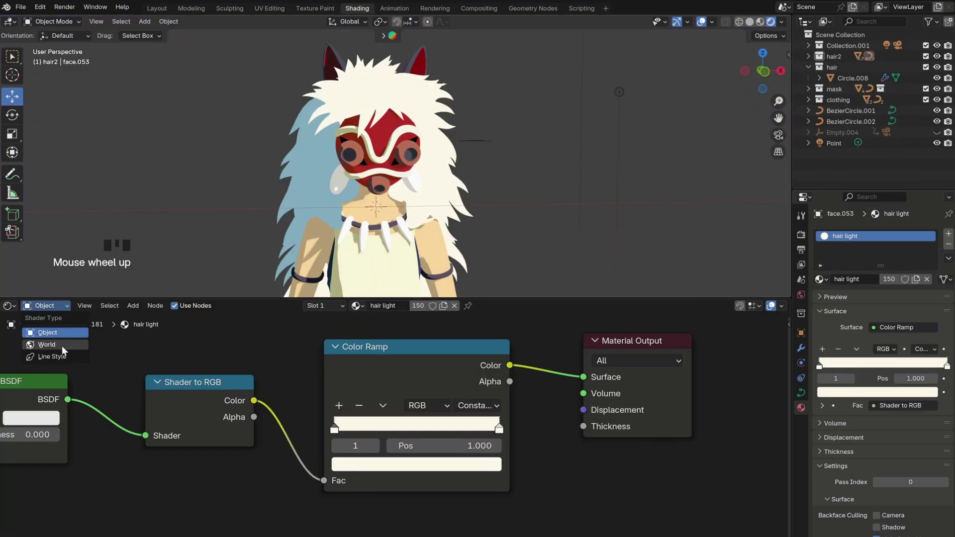
pyautogui.click(46, 344)
pyautogui.scroll(-4, 349, 422)
pyautogui.scroll(2, 368, 405)
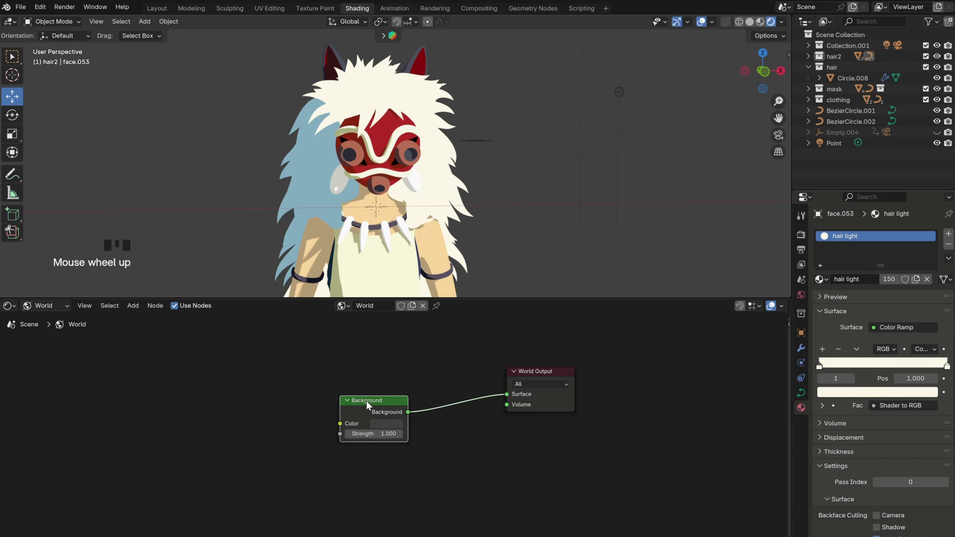
pyautogui.moveTo(366, 406); pyautogui.dragTo(368, 387)
# Step: Try a pink colour for the world Background node and undo the colour change
pyautogui.click(385, 406)
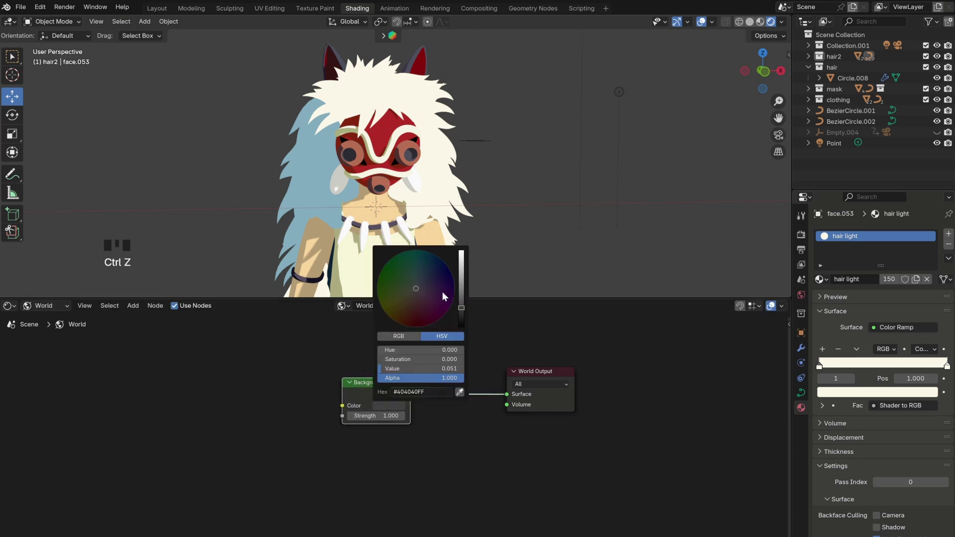
pyautogui.moveTo(462, 302)
pyautogui.mouseDown()
pyautogui.moveTo(462, 269)
pyautogui.moveTo(462, 281)
pyautogui.moveTo(462, 273)
pyautogui.moveTo(423, 301)
pyautogui.mouseUp()
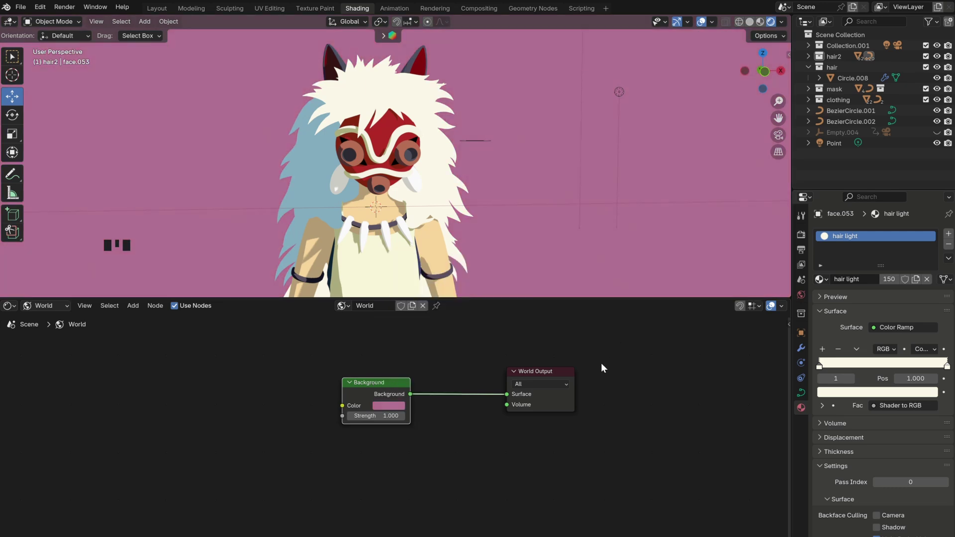
pyautogui.hotkey('ctrl', 'z')
# Step: Move the world's Background node down and away from the output, and add a Light Path node above it
pyautogui.moveTo(375, 389); pyautogui.dragTo(253, 467)
pyautogui.hotkey('shift', 'a')
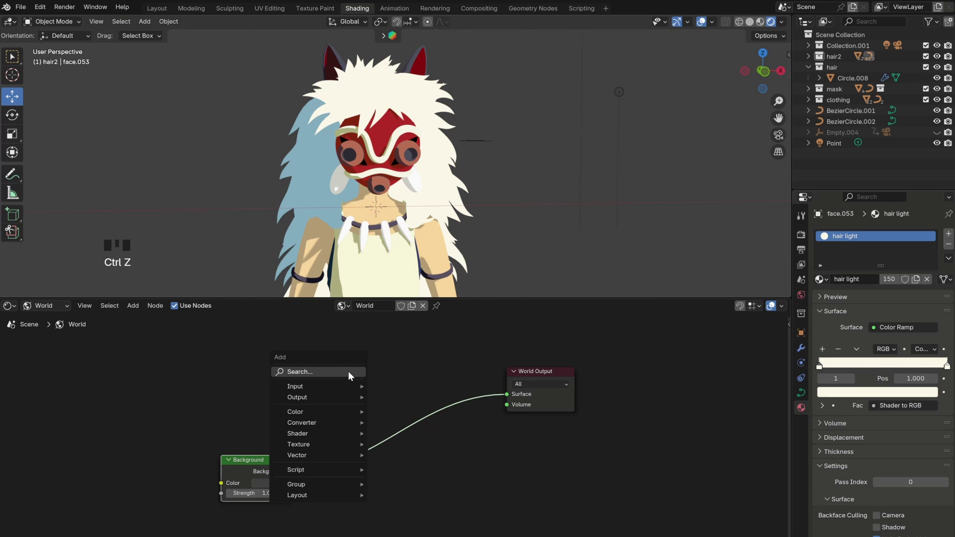
pyautogui.click(354, 372)
pyautogui.write('l')
pyautogui.click(386, 392)
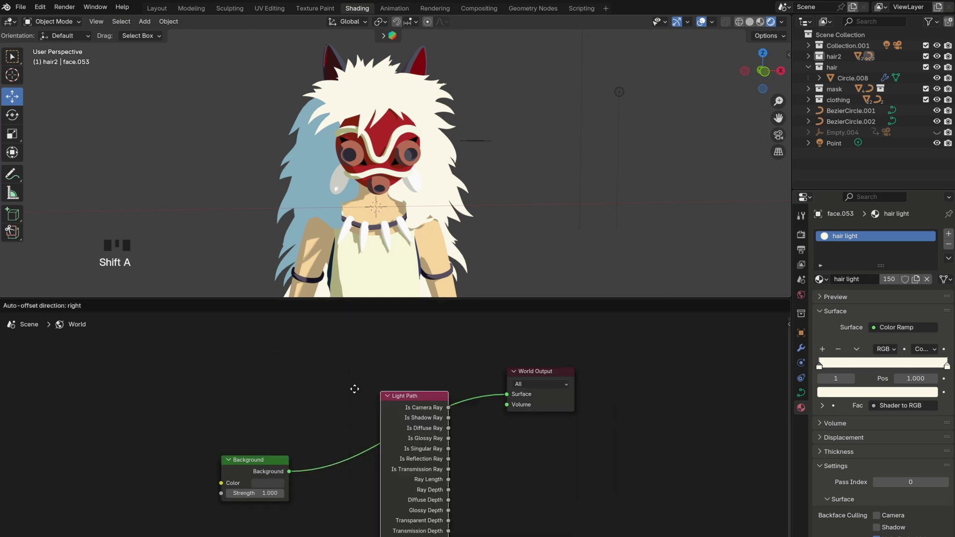
pyautogui.click(218, 361)
pyautogui.scroll(-5, 356, 339)
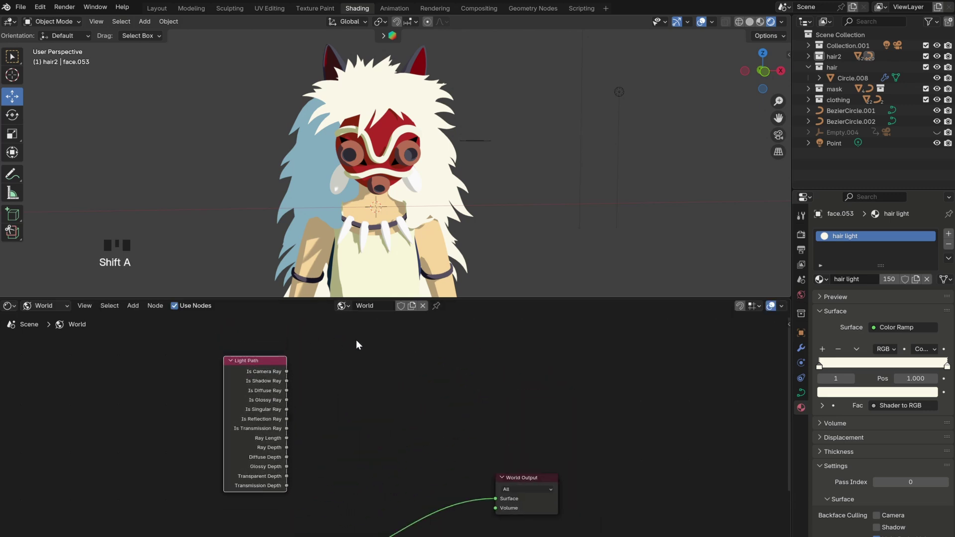
# Step: Duplicate the world's Background node and place the copy just above the original
pyautogui.scroll(5, 290, 502)
pyautogui.click(279, 509)
pyautogui.hotkey('shift', 'd')
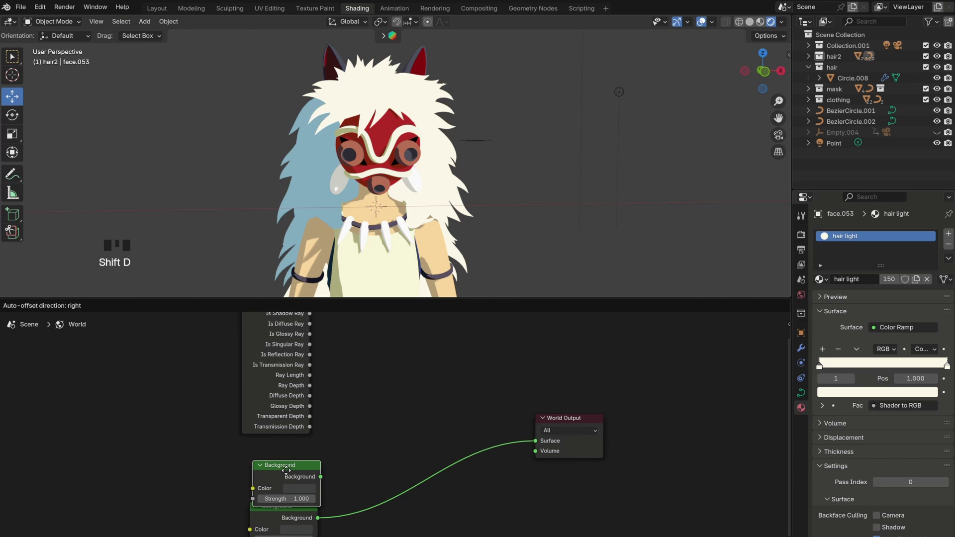
pyautogui.click(273, 454)
# Step: Insert a Mix Shader before the World Output, feeding the copied Background into its first Shader input and the original into its second
pyautogui.hotkey('shift', 'a')
pyautogui.write('mix')
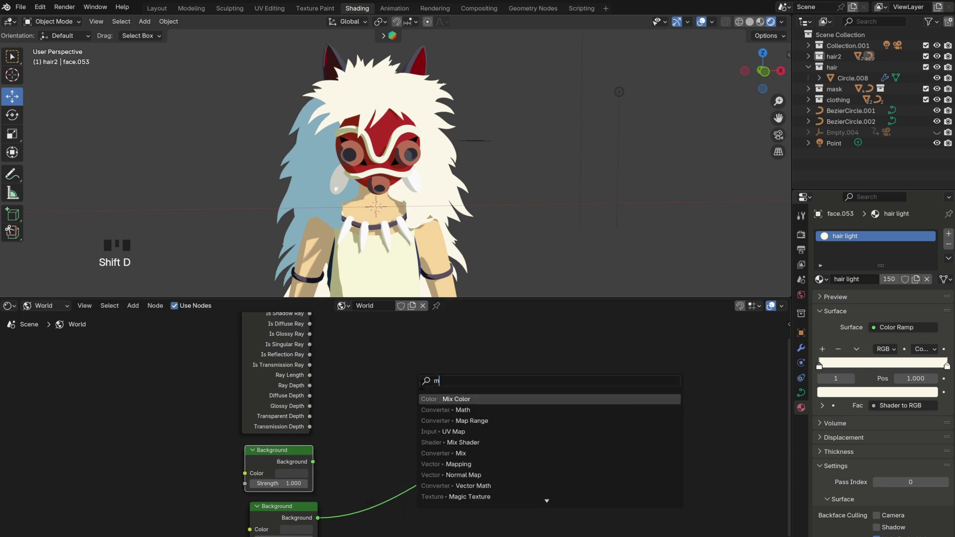
pyautogui.click(456, 421)
pyautogui.click(439, 422)
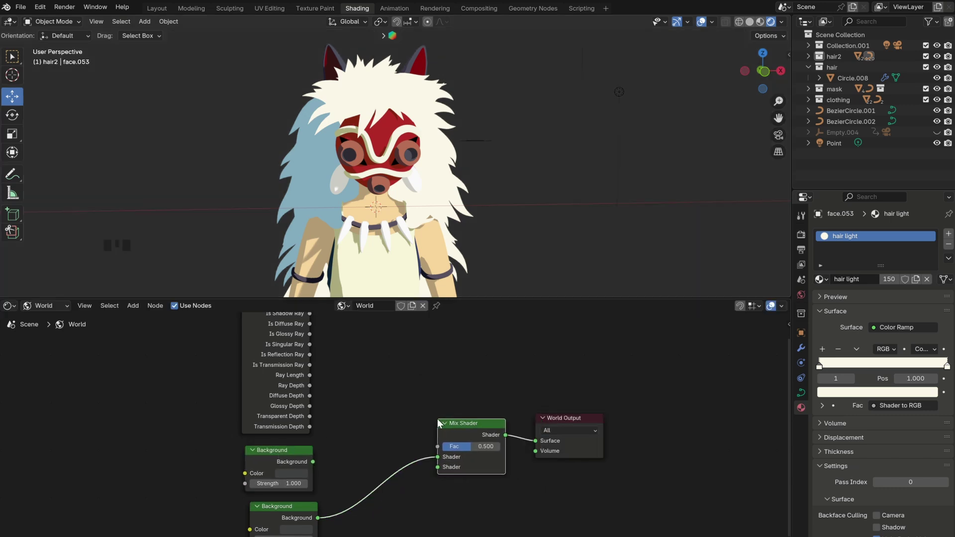
pyautogui.moveTo(546, 444); pyautogui.dragTo(598, 438)
pyautogui.click(436, 457)
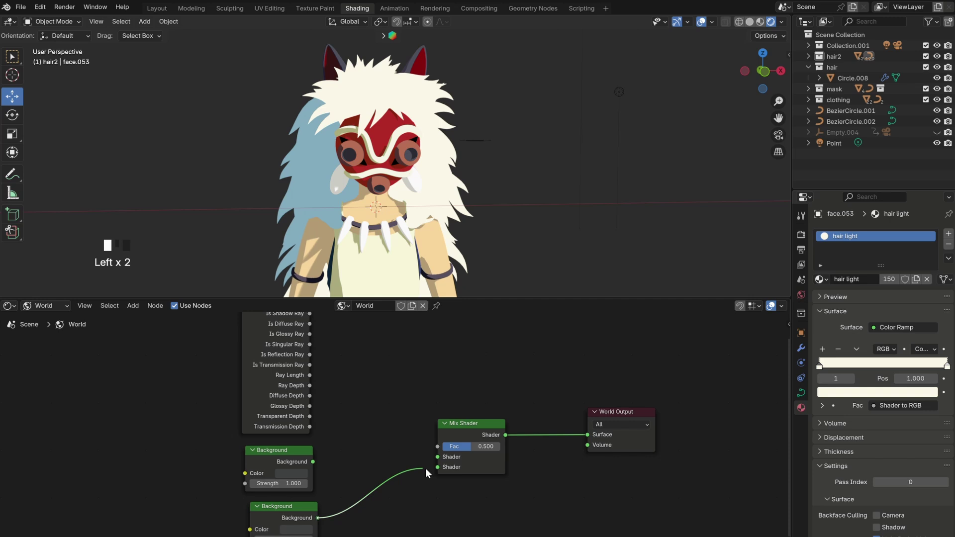
pyautogui.moveTo(313, 462); pyautogui.dragTo(433, 456)
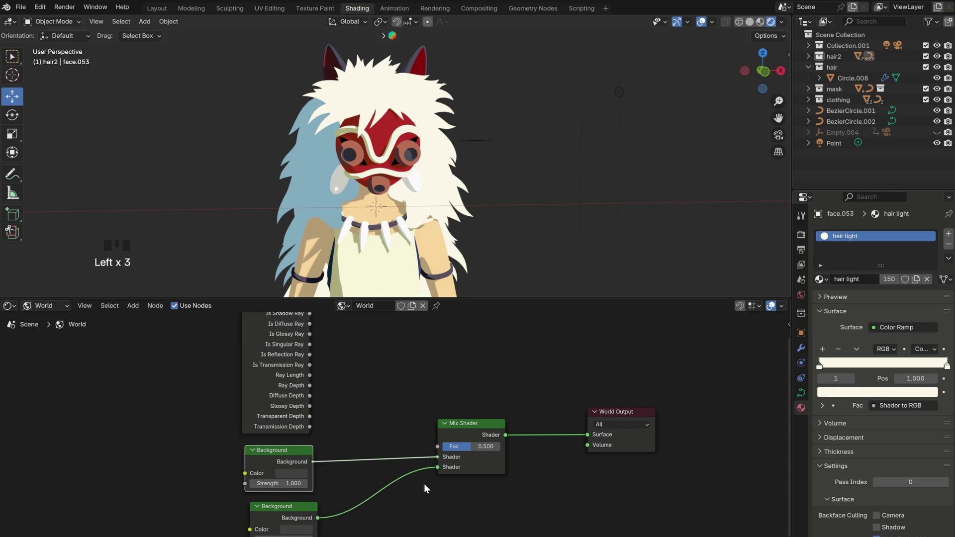
# Step: Connect the Light Path's Is Camera Ray output to the Mix Shader's Fac and move the Light Path node closer
pyautogui.scroll(-5, 422, 482)
pyautogui.moveTo(350, 354); pyautogui.dragTo(435, 448)
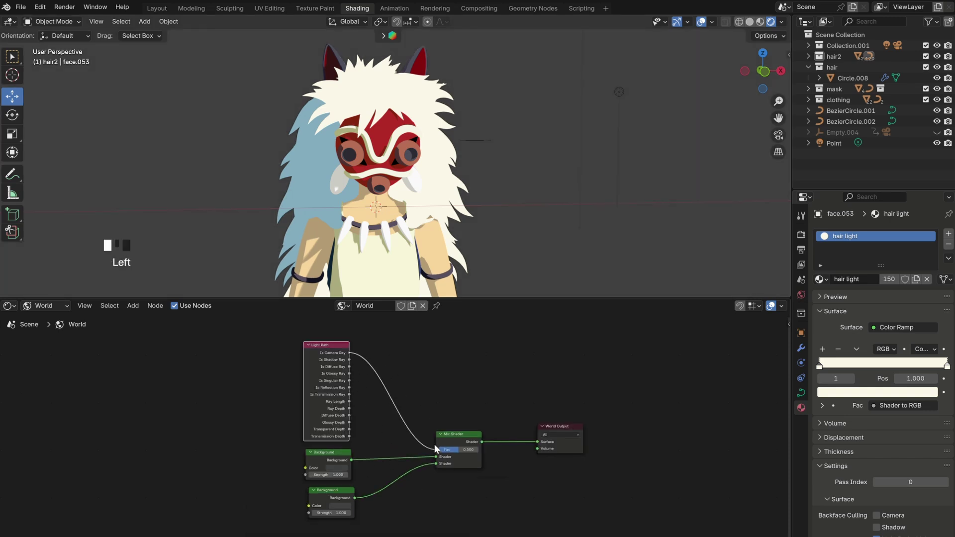
pyautogui.moveTo(314, 353); pyautogui.dragTo(353, 350)
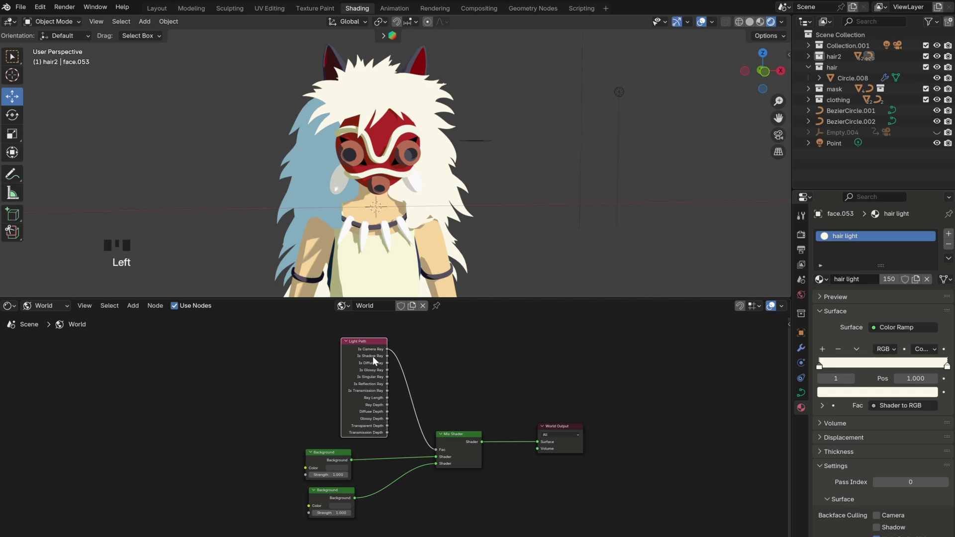
# Step: Tidy the world node layout by shifting the Mix Shader and spacing the two Background nodes apart in a column
pyautogui.moveTo(464, 453); pyautogui.dragTo(479, 454)
pyautogui.moveTo(456, 394); pyautogui.dragTo(487, 358, button='middle')
pyautogui.scroll(1, 365, 493)
pyautogui.scroll(3, 365, 494)
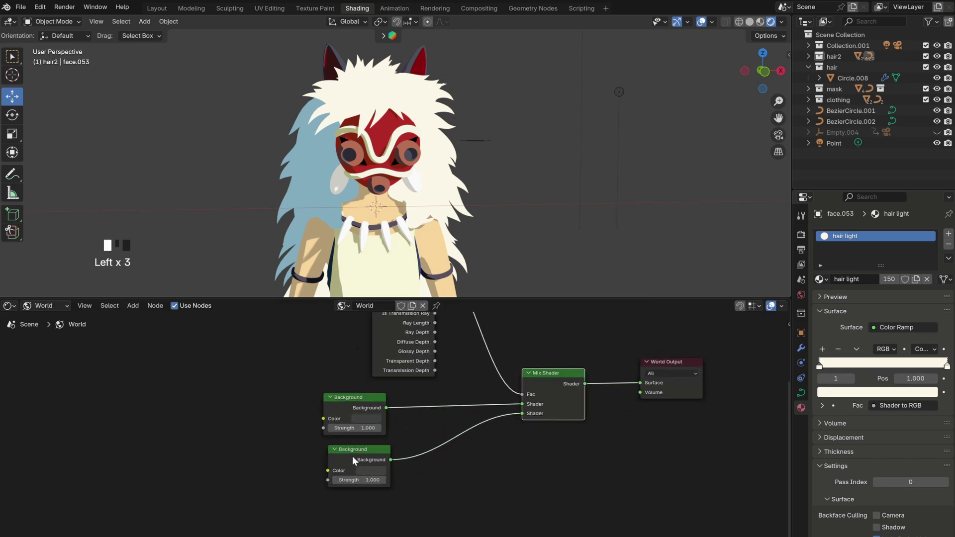
pyautogui.moveTo(352, 455); pyautogui.dragTo(368, 467)
pyautogui.scroll(3, 348, 404)
pyautogui.moveTo(354, 404); pyautogui.dragTo(385, 404)
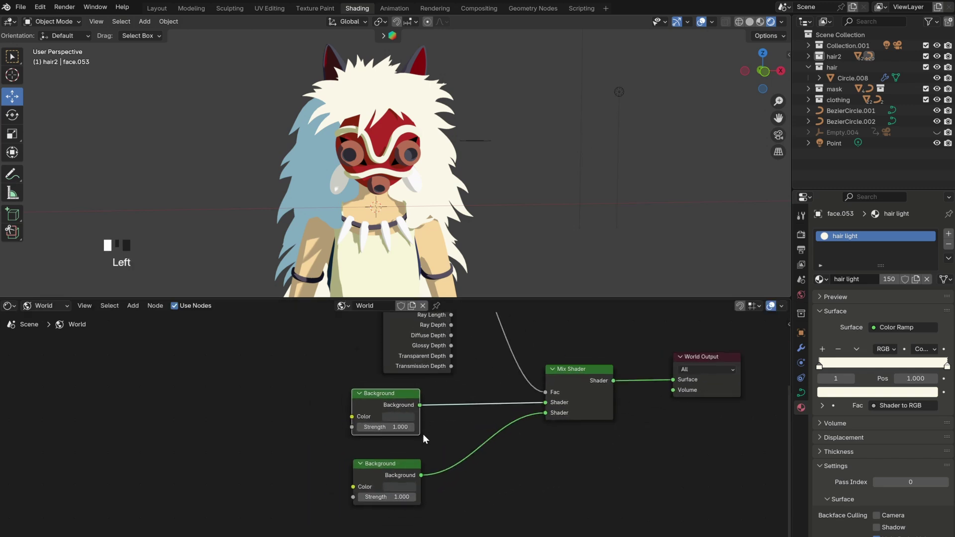
# Step: Set the colour of the Background node feeding the Mix Shader's second input to hex #C4A9FF
pyautogui.scroll(1, 398, 472)
pyautogui.click(393, 482)
pyautogui.moveTo(502, 349); pyautogui.dragTo(501, 321)
pyautogui.click(468, 467)
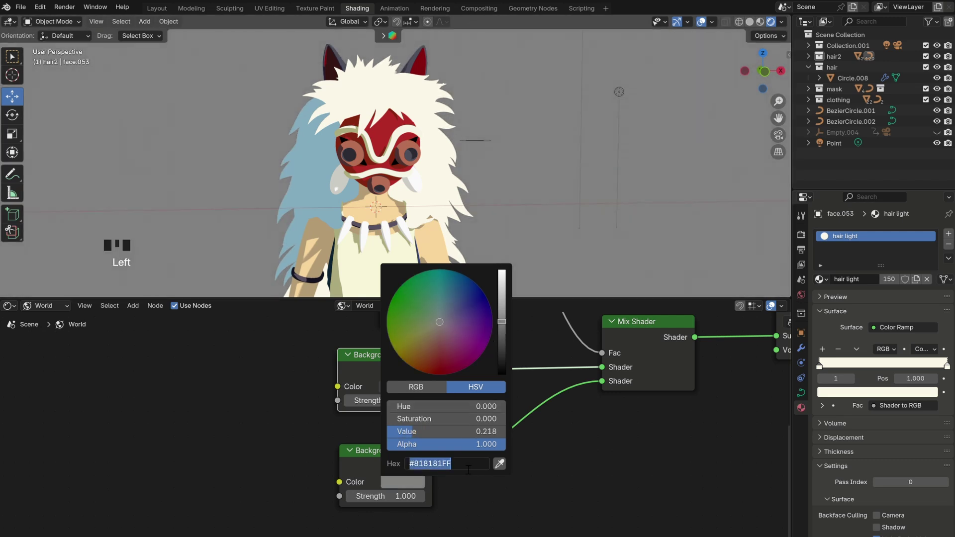
pyautogui.press('BackSpace')
pyautogui.write('#C4A')
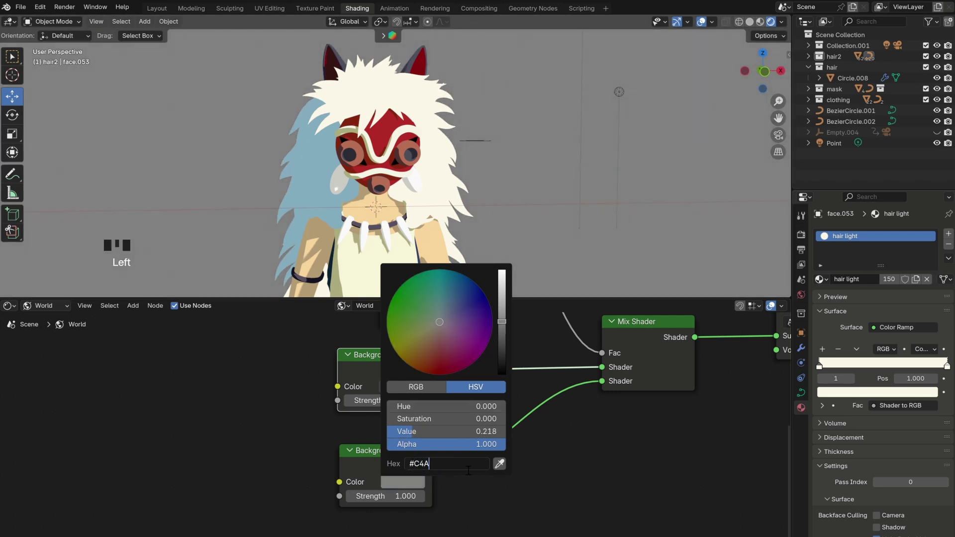
pyautogui.write('9FF')
pyautogui.press('Return')
# Step: Set the point light's radius to 0 m to sharpen the blurry shadow edges on the arm
pyautogui.scroll(10, 327, 270)
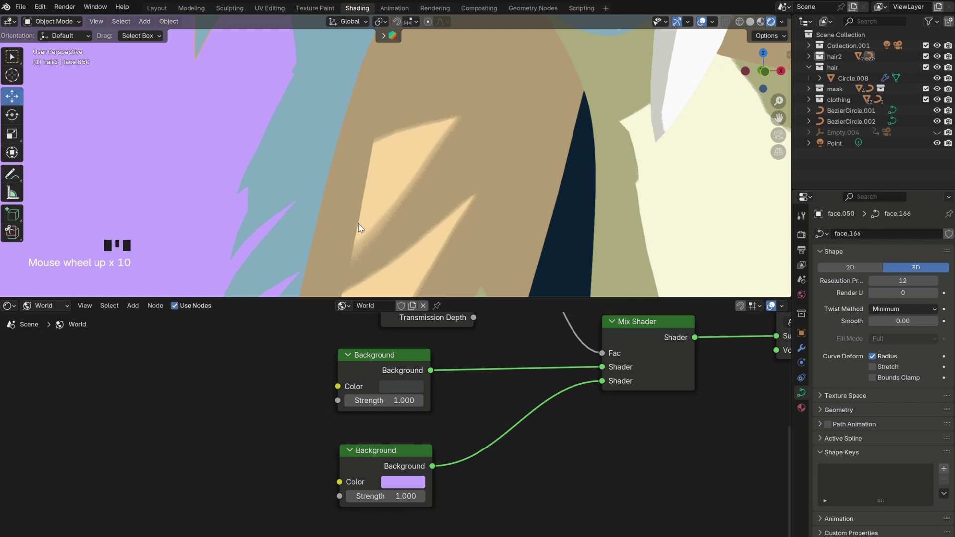
pyautogui.scroll(1, 360, 228)
pyautogui.scroll(-9, 368, 174)
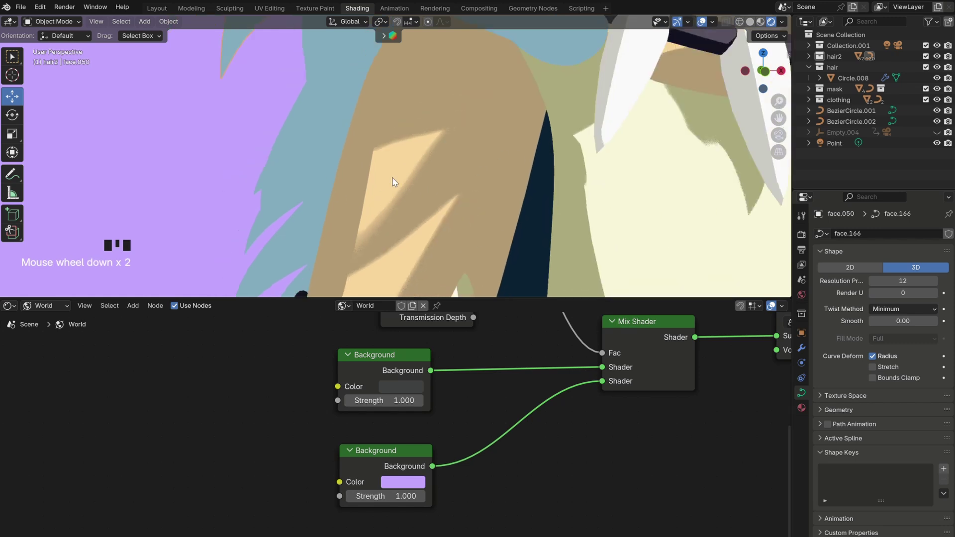
pyautogui.scroll(-1, 427, 177)
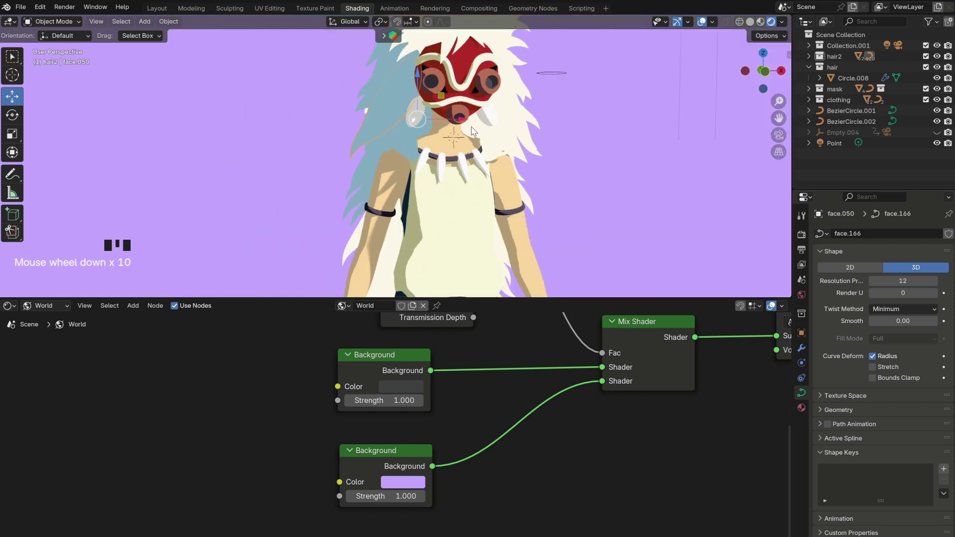
pyautogui.keyDown('shift'); pyautogui.moveTo(494, 118); pyautogui.dragTo(449, 188, button='middle'); pyautogui.keyUp('shift')
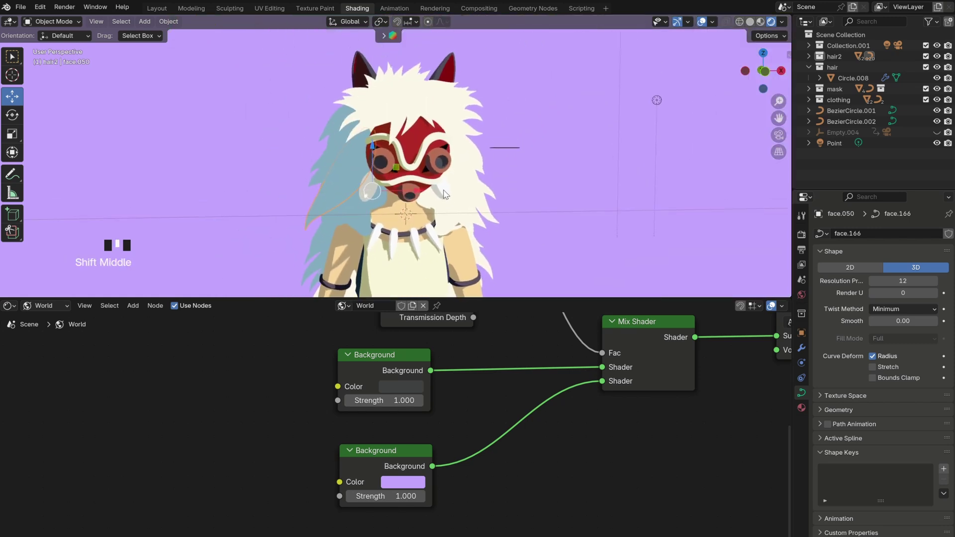
pyautogui.click(650, 97)
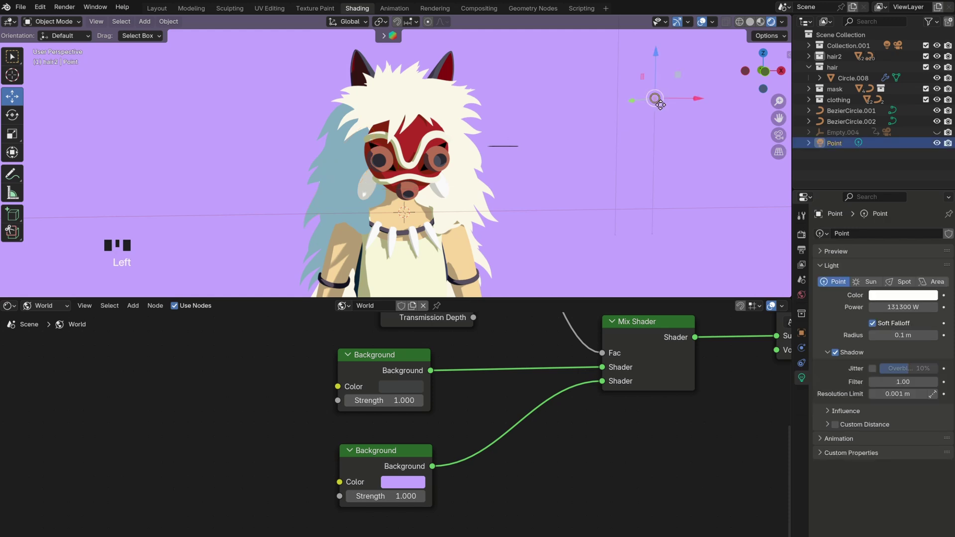
pyautogui.click(905, 337)
pyautogui.write('0')
pyautogui.press('Return')
# Step: Set the point light's shadow Filter and Resolution Limit to 0, and check the arm's shadow edges up close
pyautogui.click(895, 382)
pyautogui.write('0')
pyautogui.click(901, 398)
pyautogui.click(902, 397)
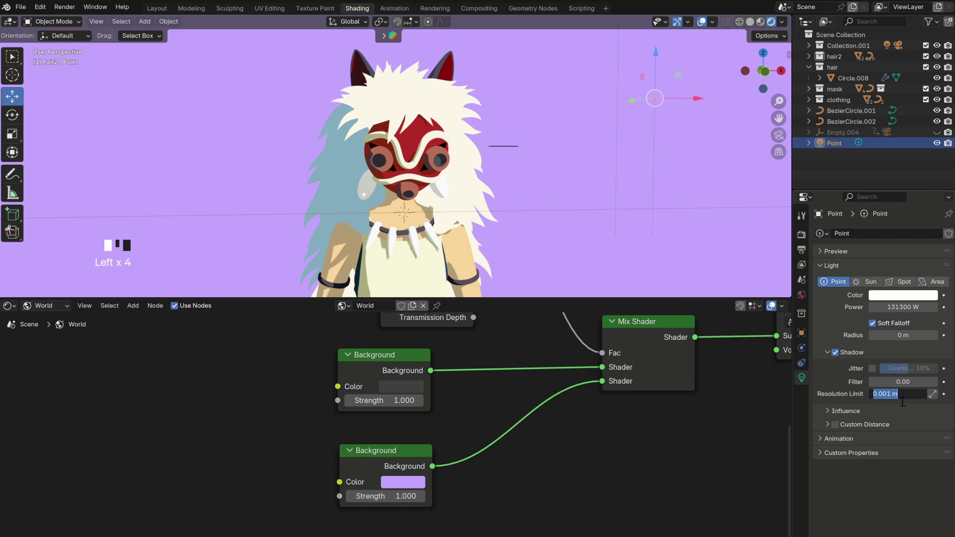
pyautogui.write('0')
pyautogui.click(847, 391)
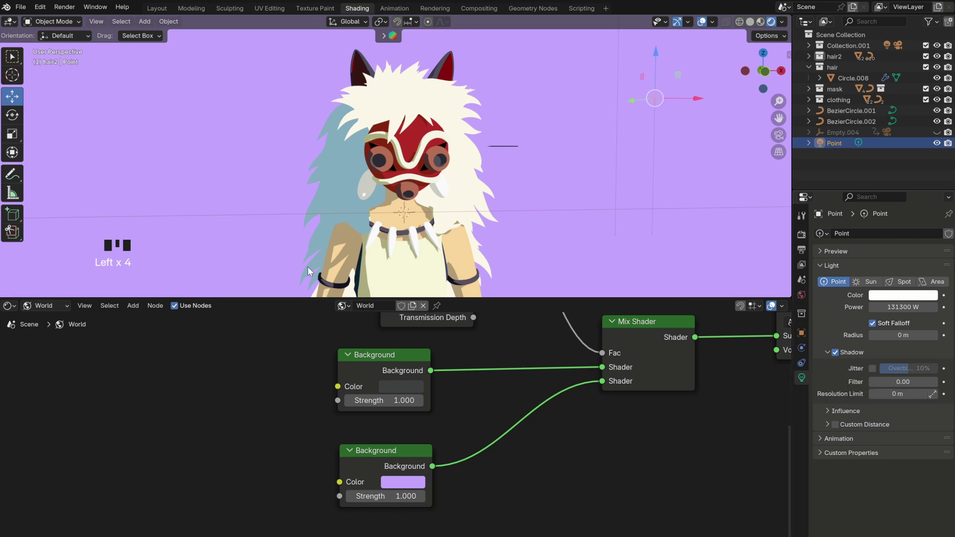
pyautogui.scroll(10, 324, 269)
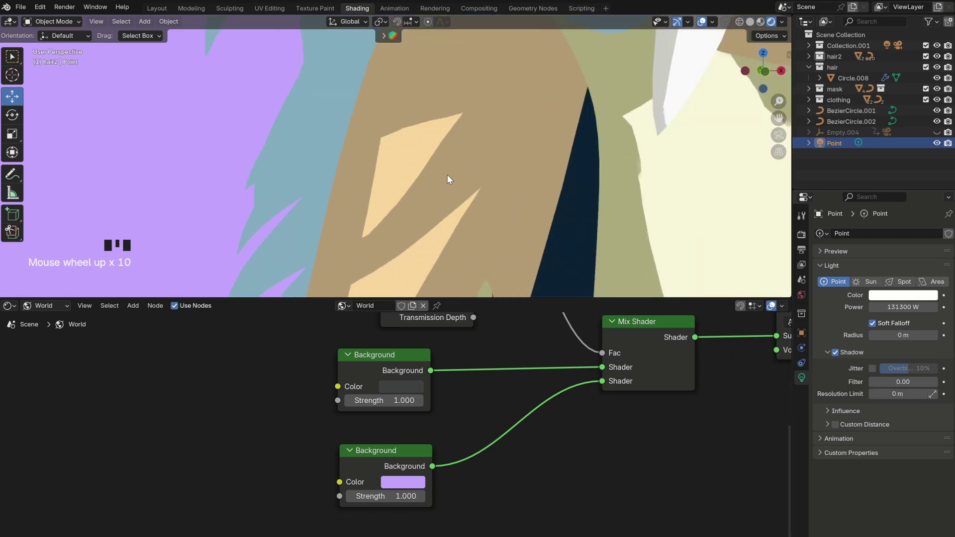
pyautogui.scroll(-9, 313, 216)
pyautogui.scroll(4, 461, 172)
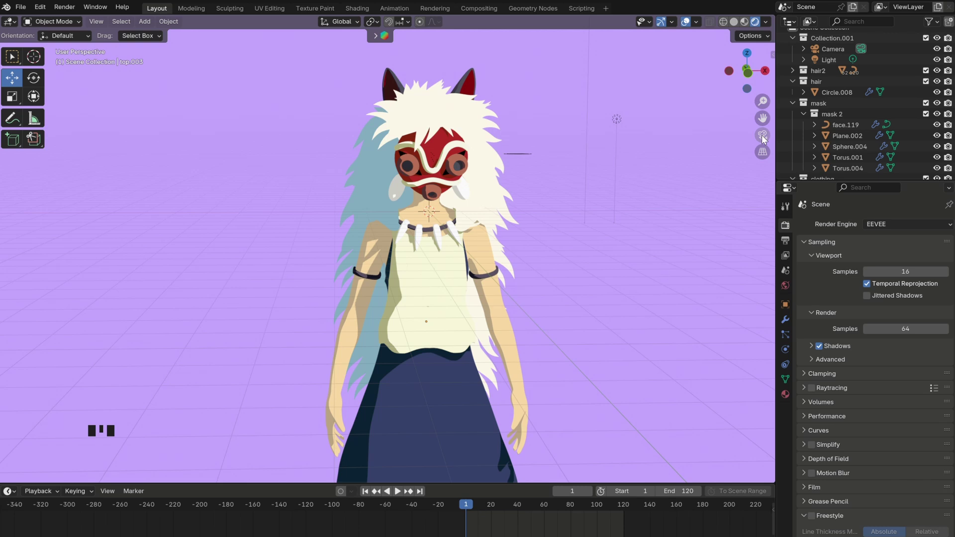
# Step: Try shifting the camera slightly while looking through it, and undo the move
pyautogui.click(761, 135)
pyautogui.scroll(-3, 520, 261)
pyautogui.scroll(1, 547, 159)
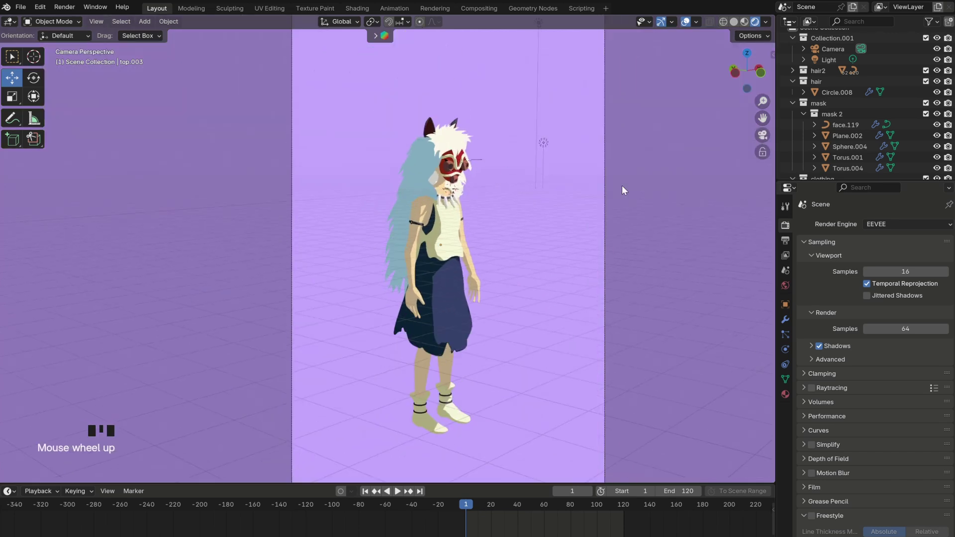
pyautogui.click(605, 173)
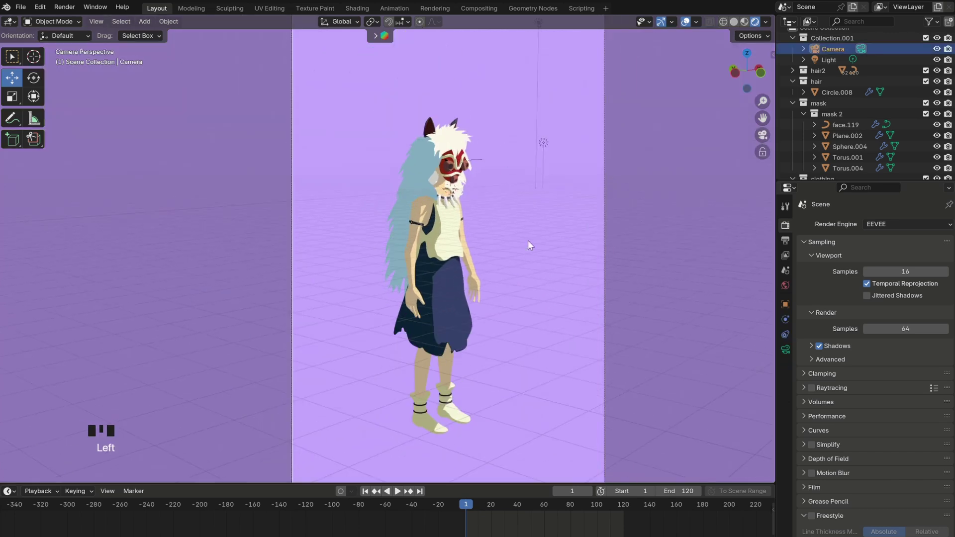
pyautogui.press('g')
pyautogui.click(480, 242)
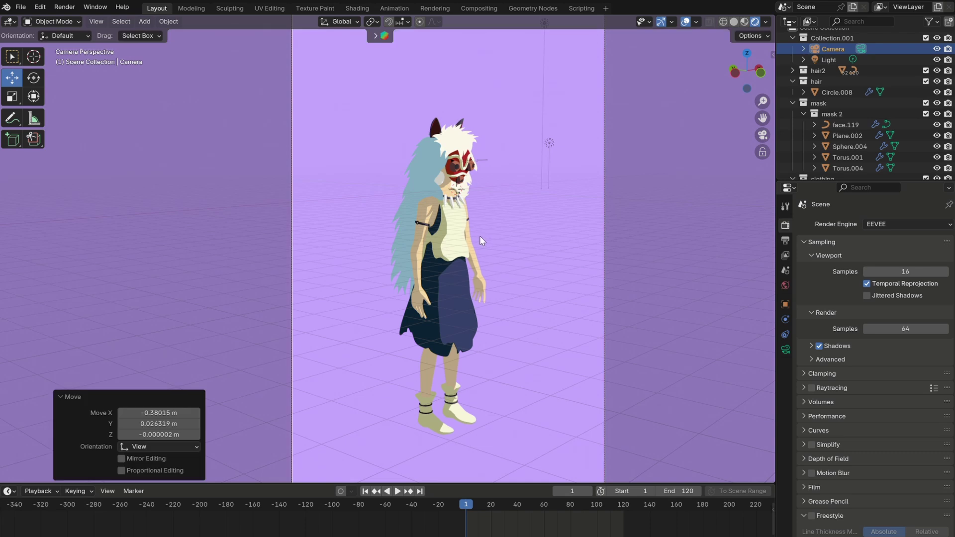
pyautogui.hotkey('ctrl', 'z')
# Step: Add a Grease Pencil Collection Line Art object to the scene
pyautogui.moveTo(478, 241); pyautogui.dragTo(423, 149, button='middle')
pyautogui.scroll(6, 417, 104)
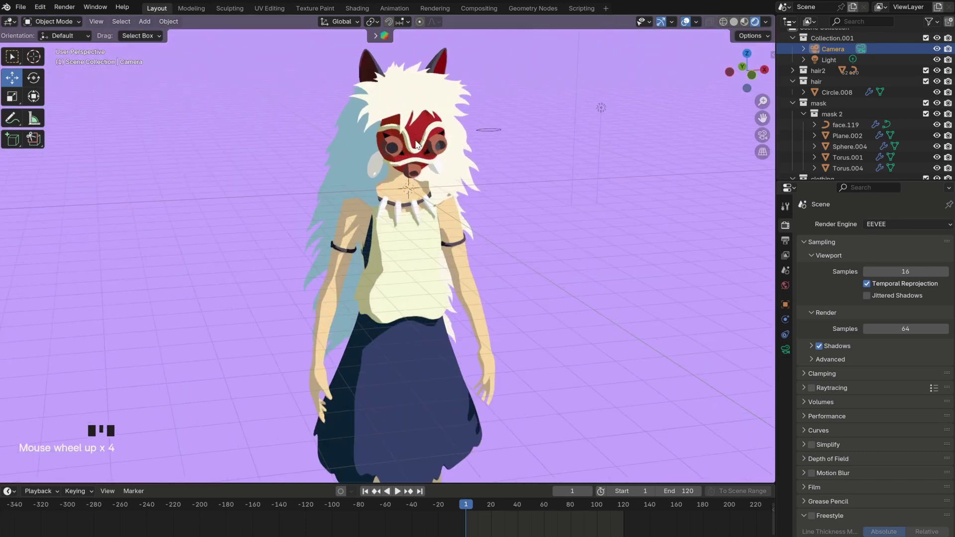
pyautogui.moveTo(418, 101); pyautogui.dragTo(398, 166, button='middle')
pyautogui.scroll(6, 434, 145)
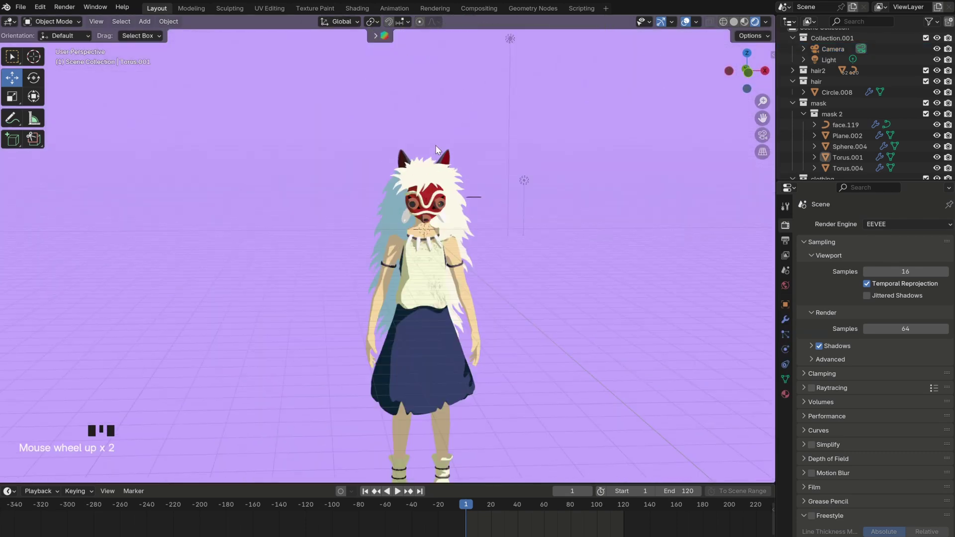
pyautogui.moveTo(423, 275); pyautogui.dragTo(319, 183, button='middle')
pyautogui.hotkey('shift', 'a')
pyautogui.moveTo(271, 190)
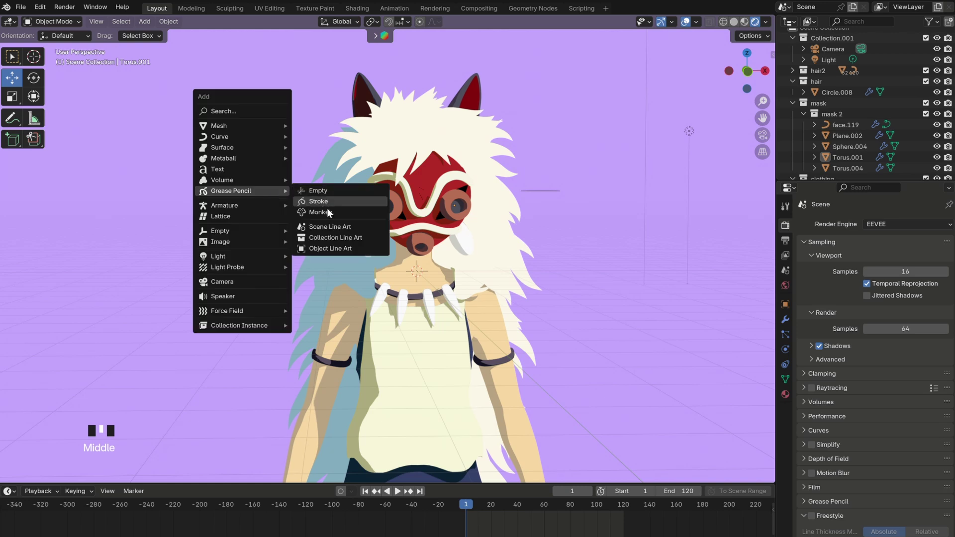
pyautogui.click(328, 238)
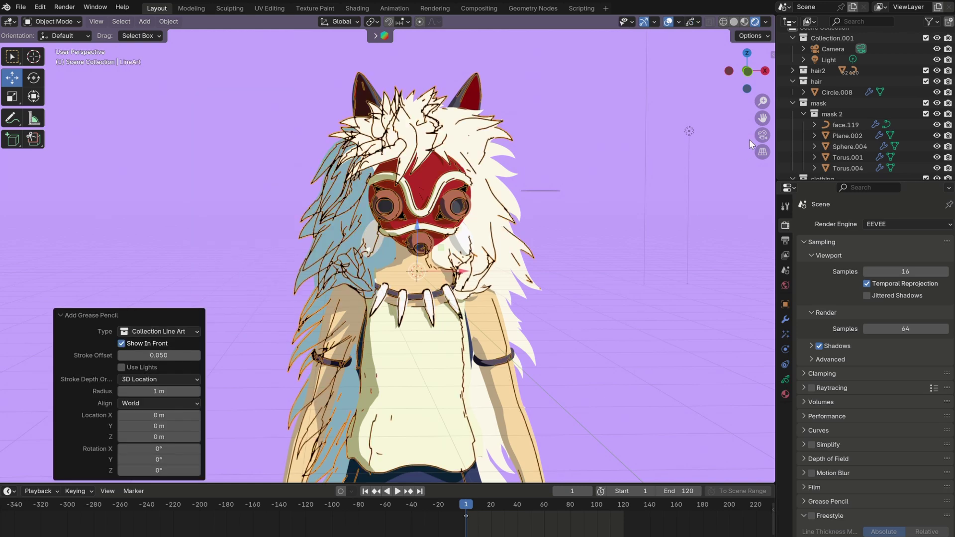
# Step: Look at the line art through the camera and move the LineArt object to the Scene Collection
pyautogui.click(762, 134)
pyautogui.scroll(2, 436, 189)
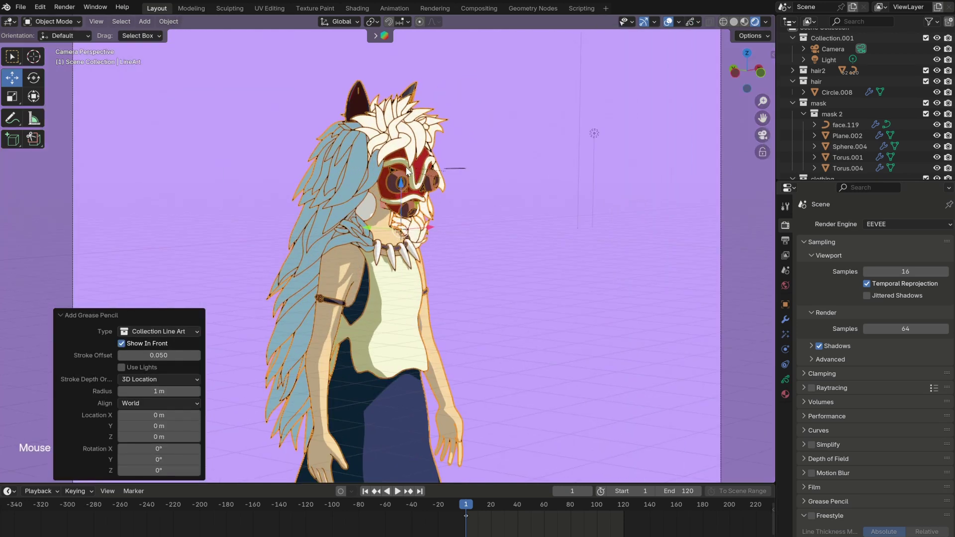
pyautogui.scroll(1, 406, 171)
pyautogui.press('m')
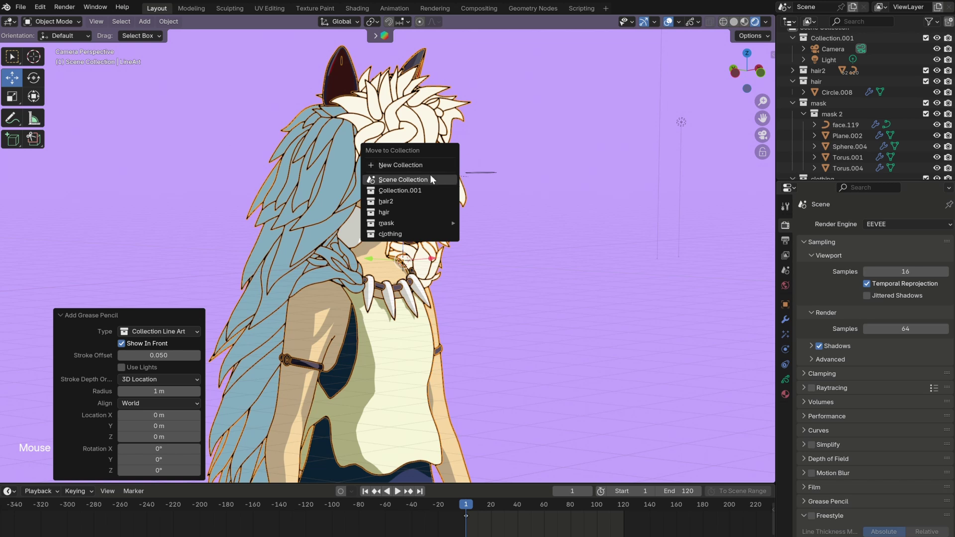
pyautogui.click(403, 180)
# Step: Set the Lineart modifier's source collection to mask 2
pyautogui.click(784, 319)
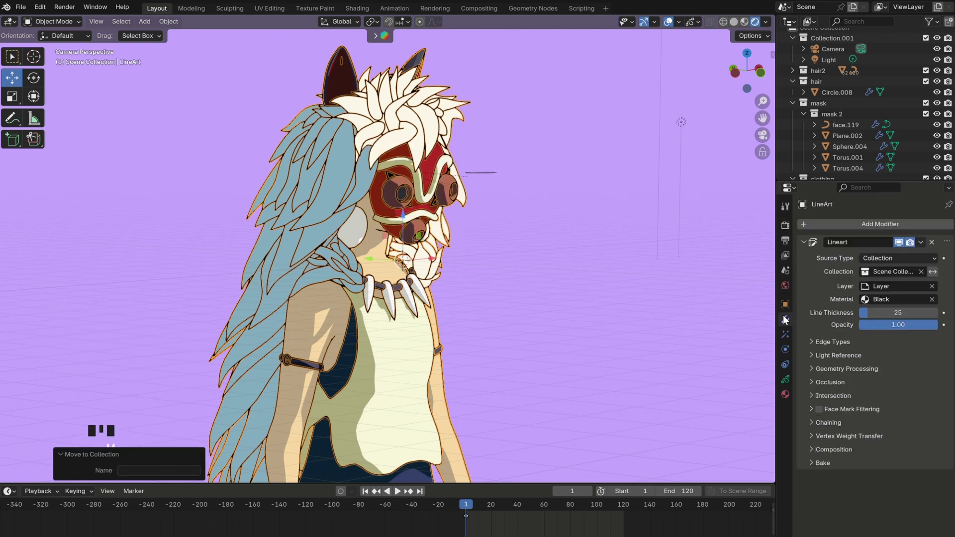
pyautogui.click(868, 273)
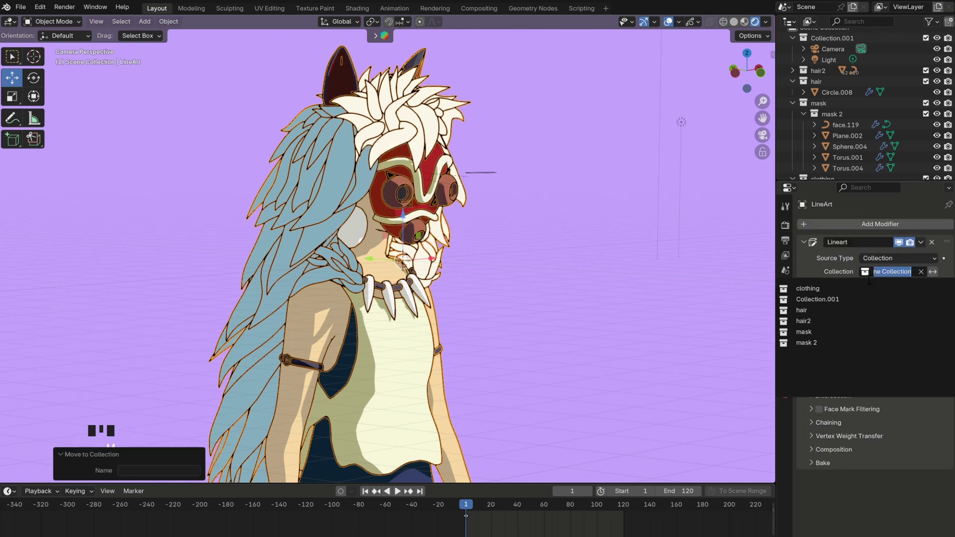
pyautogui.click(817, 343)
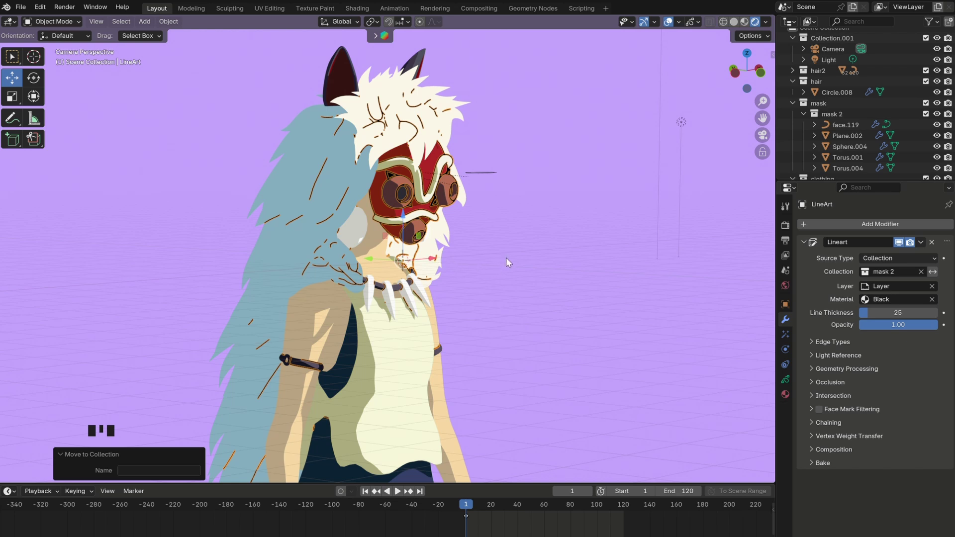
# Step: Enable Material Borders among the edge types of the mask's Lineart modifier
pyautogui.scroll(3, 424, 173)
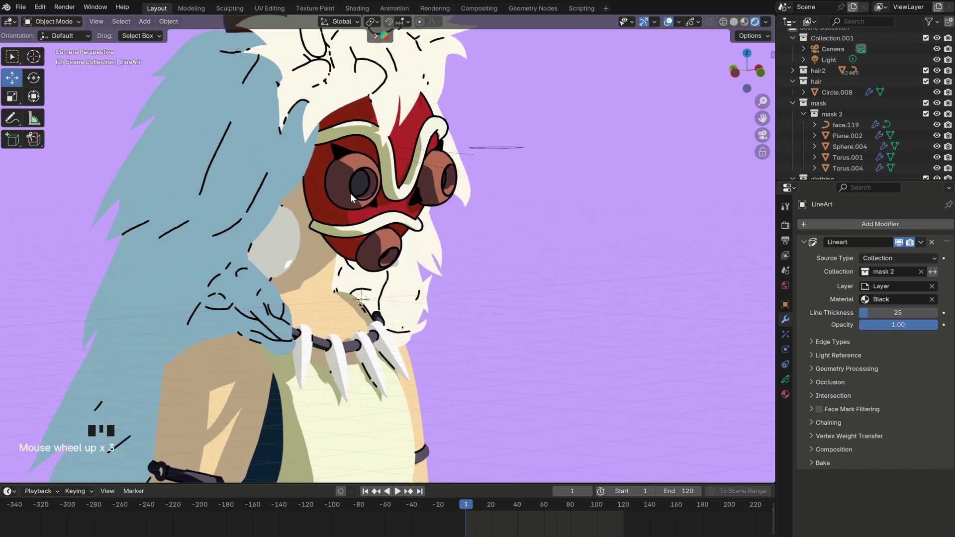
pyautogui.scroll(3, 328, 48)
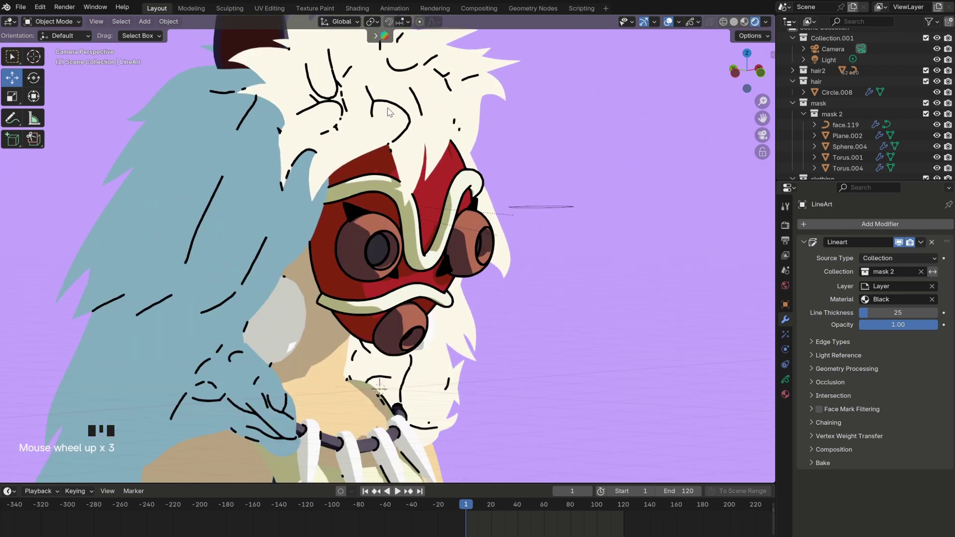
pyautogui.scroll(-2, 366, 88)
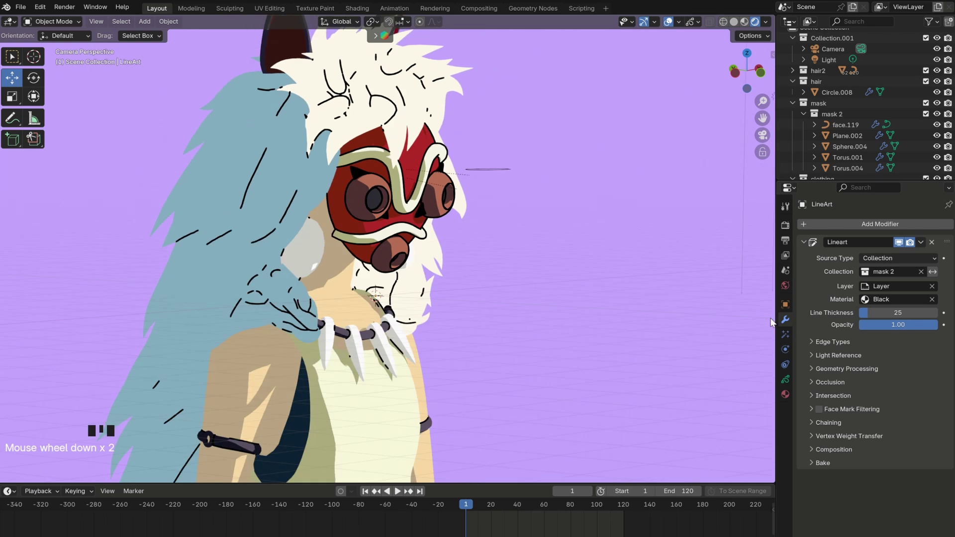
pyautogui.click(811, 342)
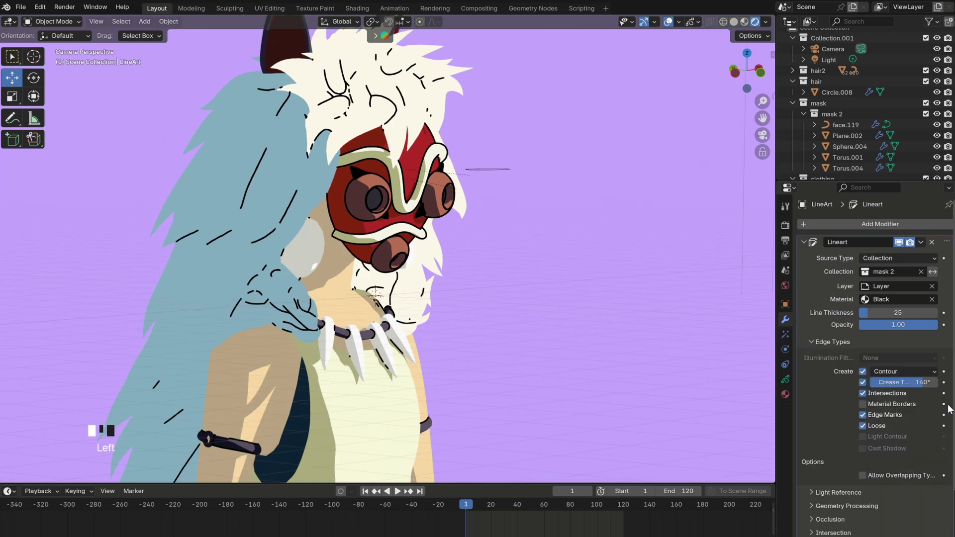
pyautogui.click(881, 453)
# Step: Enable Intersection With Contour chaining and the first intersection collection mask in the mask's Lineart modifier
pyautogui.scroll(-3, 878, 447)
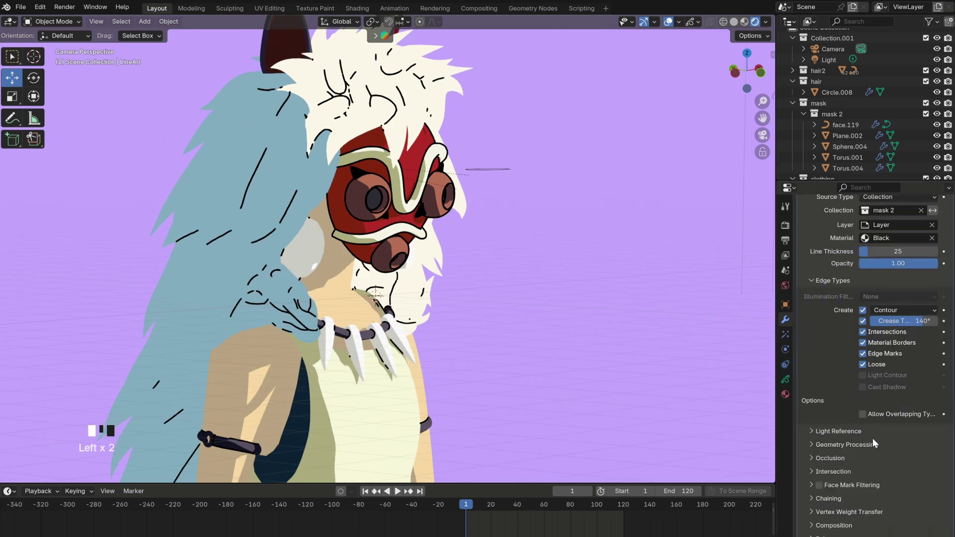
pyautogui.click(835, 498)
pyautogui.scroll(-3, 845, 485)
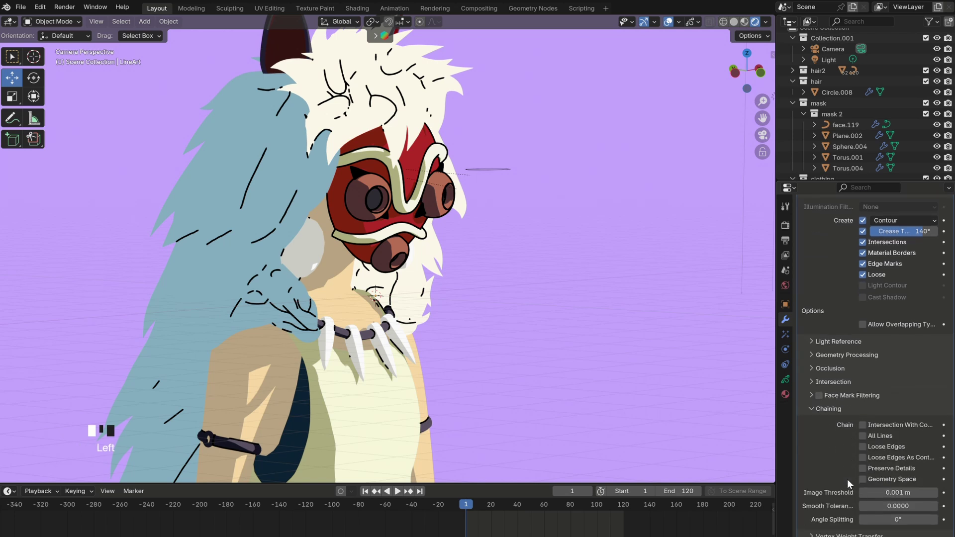
pyautogui.click(861, 425)
pyautogui.click(812, 381)
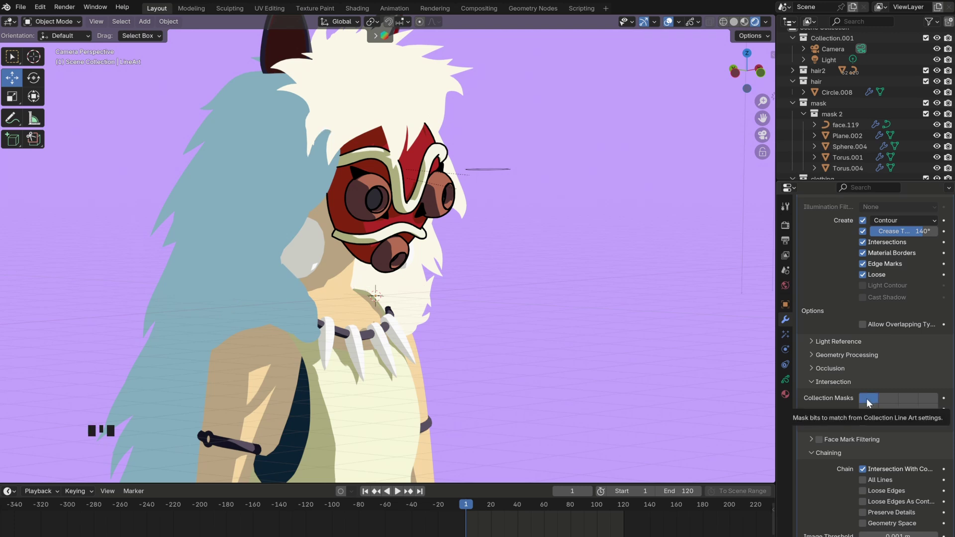
pyautogui.click(868, 399)
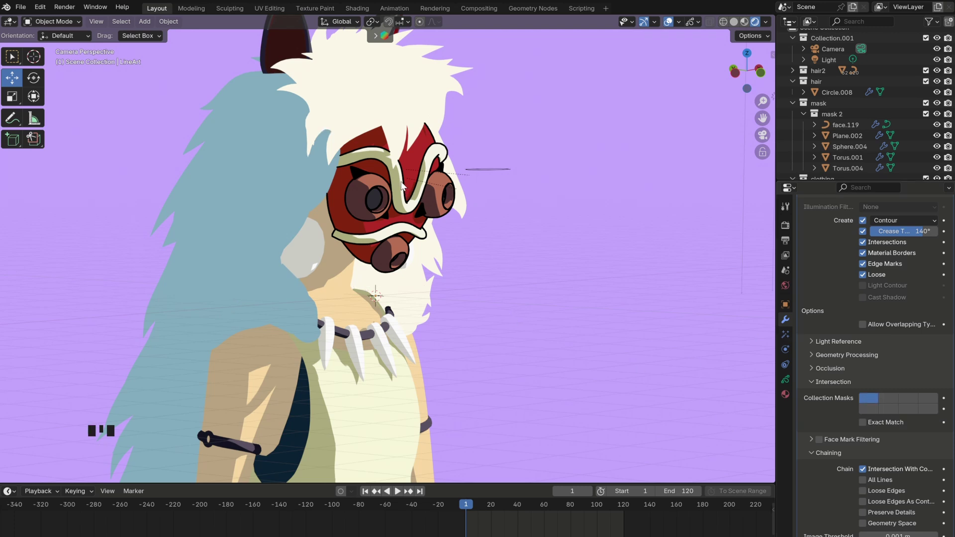
pyautogui.scroll(3, 403, 186)
pyautogui.scroll(-4, 462, 239)
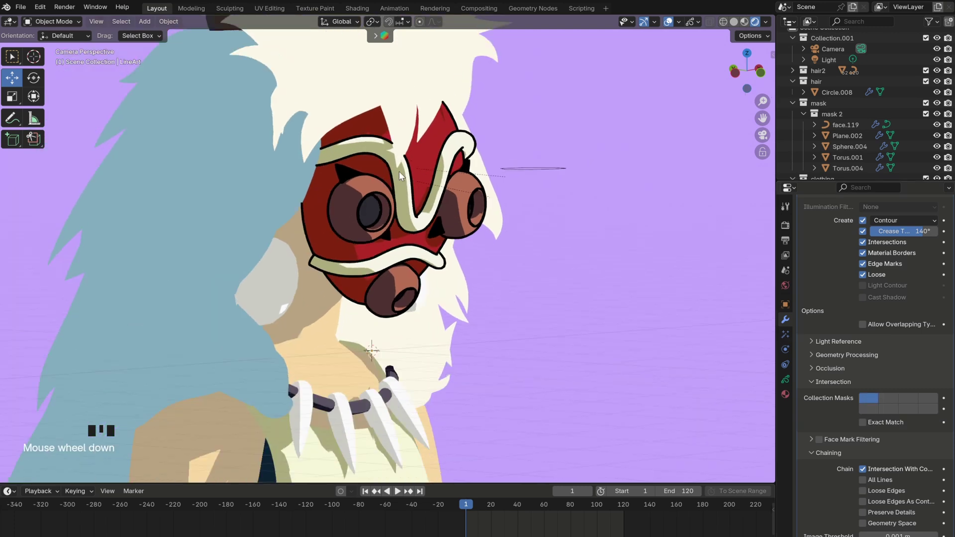
# Step: Try a line thickness of 35 on the mask's line art, and set it back to 25
pyautogui.scroll(7, 849, 324)
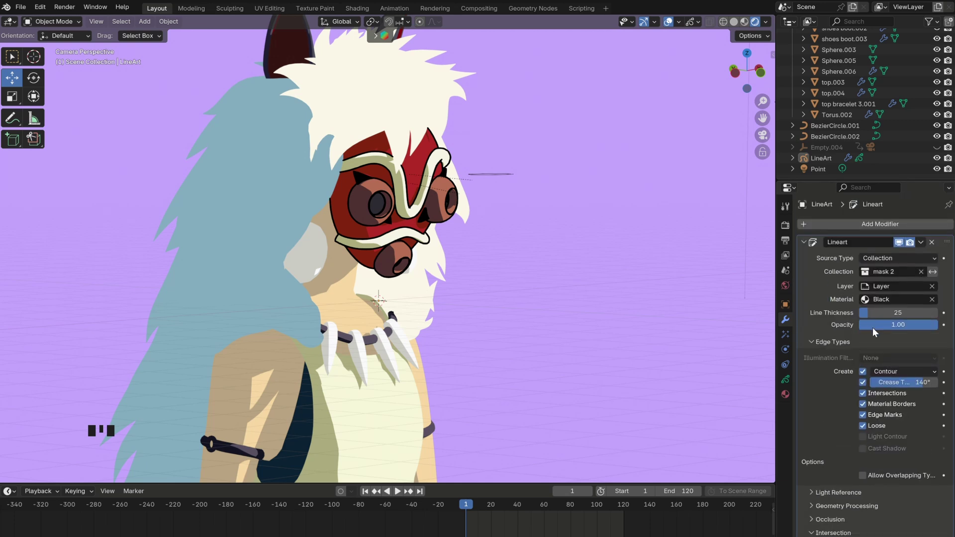
pyautogui.click(901, 313)
pyautogui.write('3')
pyautogui.press('Return')
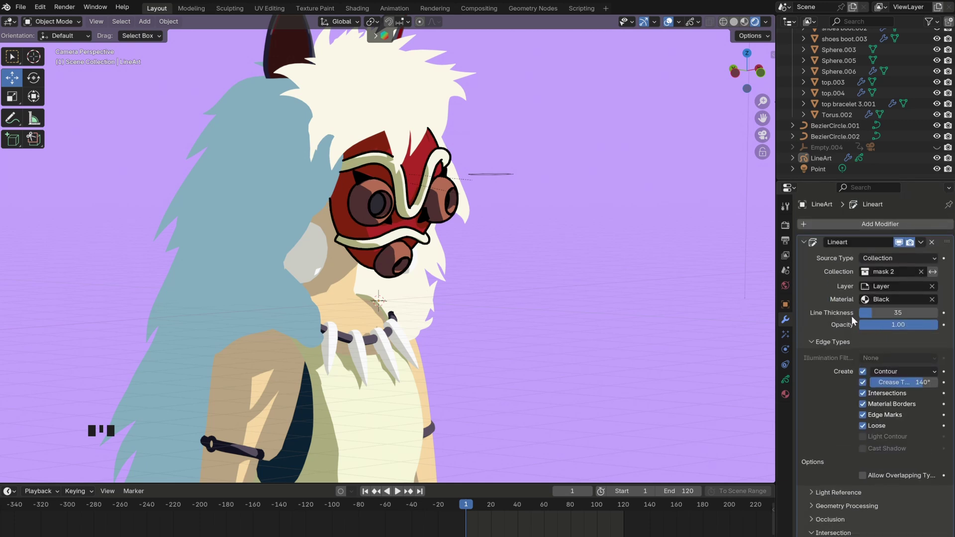
pyautogui.click(861, 314)
pyautogui.write('25')
pyautogui.press('Return')
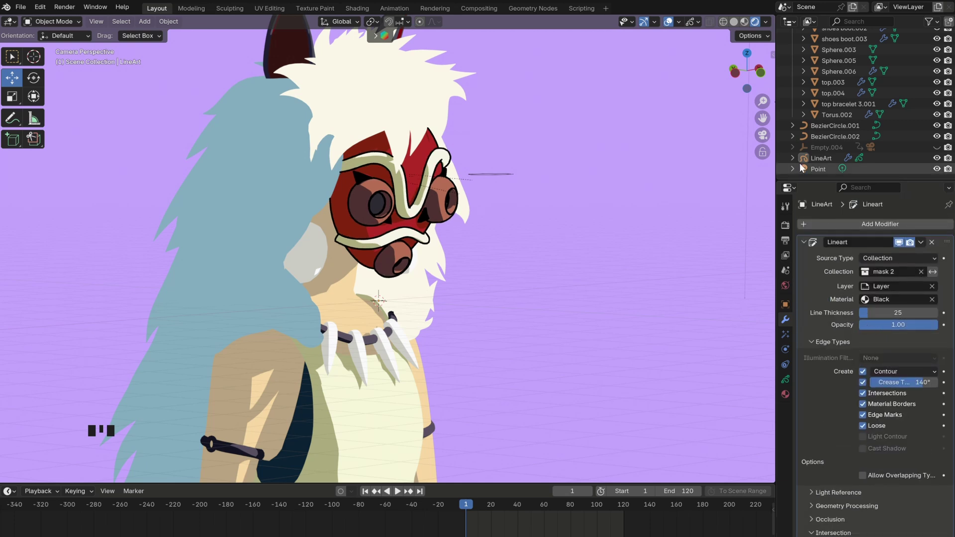
# Step: Duplicate the LineArt object in place and set the copy's source collection to clothing
pyautogui.click(818, 158)
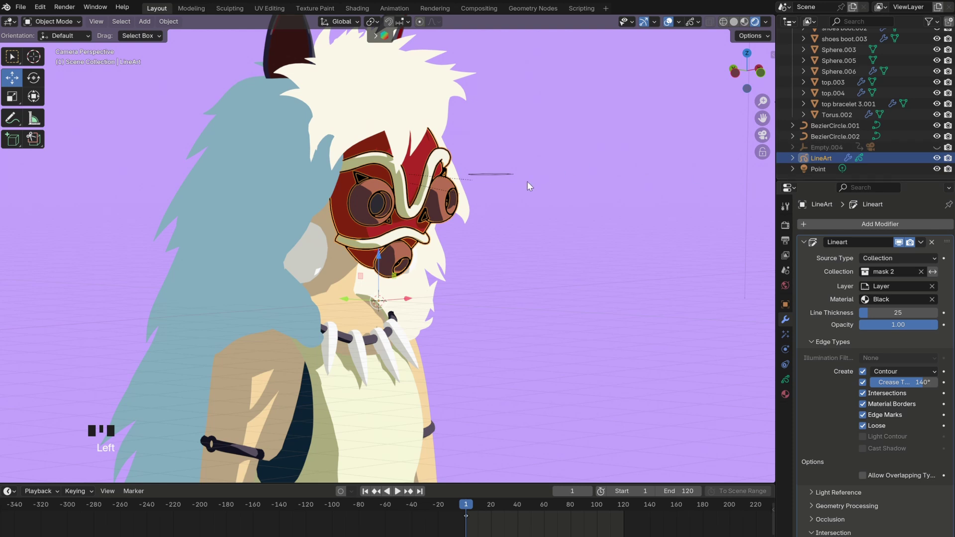
pyautogui.scroll(2, 518, 228)
pyautogui.hotkey('shift', 'd')
pyautogui.rightClick(579, 259)
pyautogui.click(871, 272)
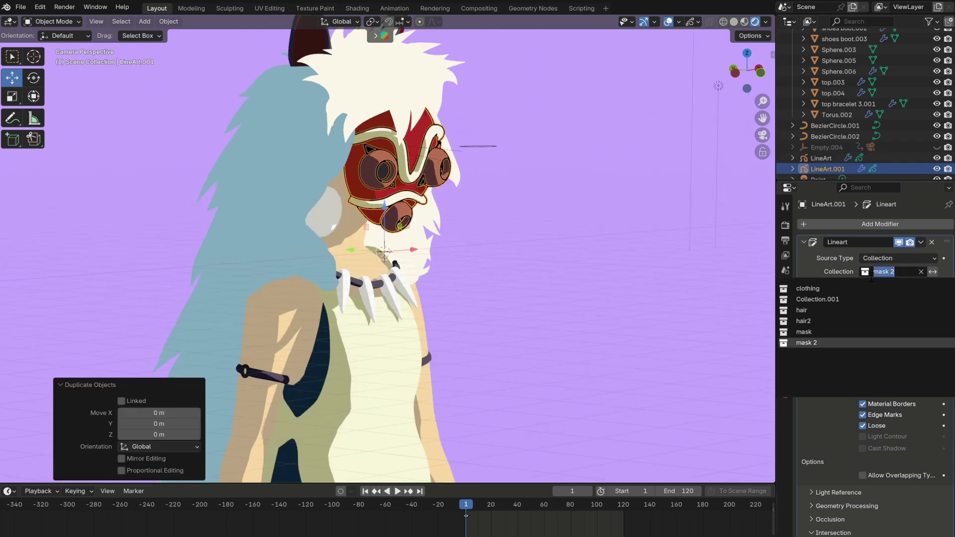
pyautogui.click(587, 198)
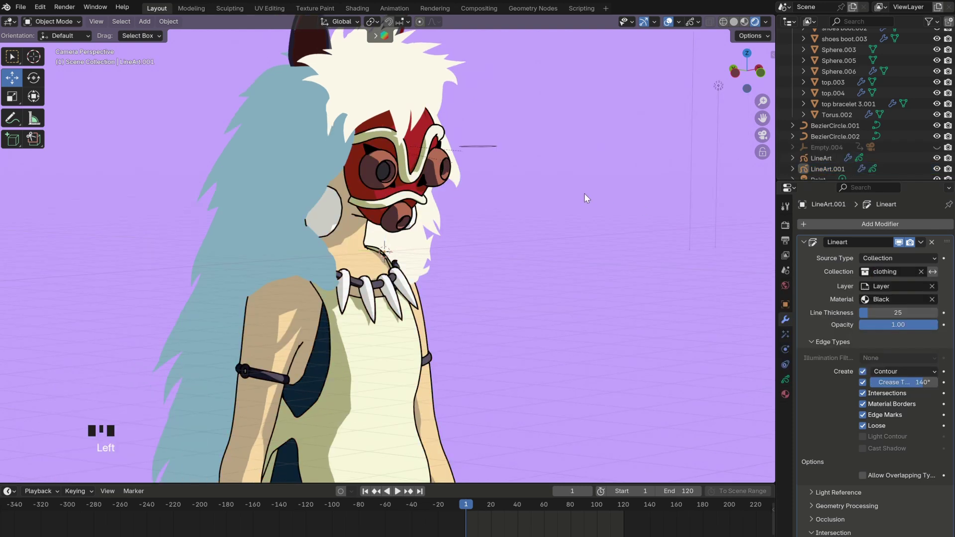
# Step: Inspect the clothing outlines around the necklace and select one of its fangs
pyautogui.scroll(5, 406, 278)
pyautogui.scroll(-2, 406, 278)
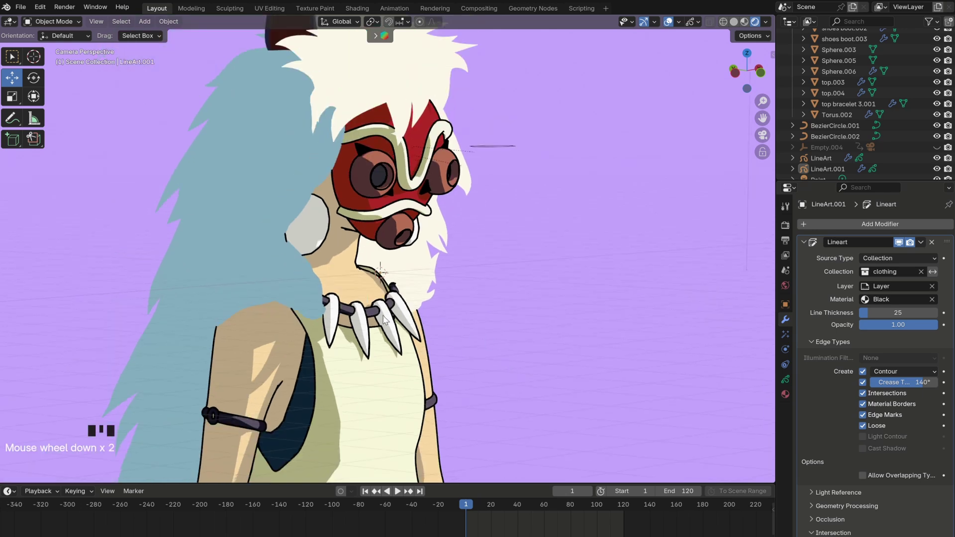
pyautogui.click(392, 325)
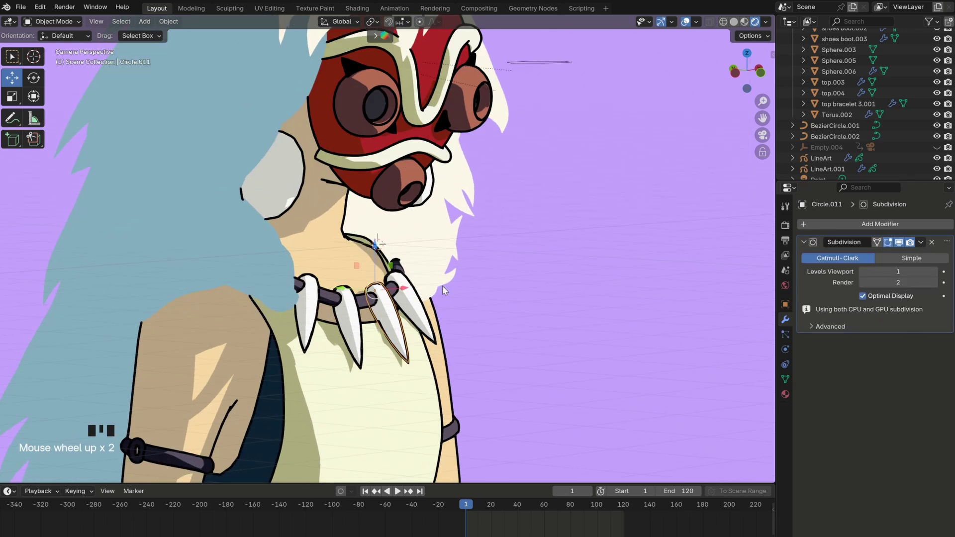
# Step: Select the outer rim edge loop of the mask's eyepiece and open the edge operations
pyautogui.scroll(-1, 401, 296)
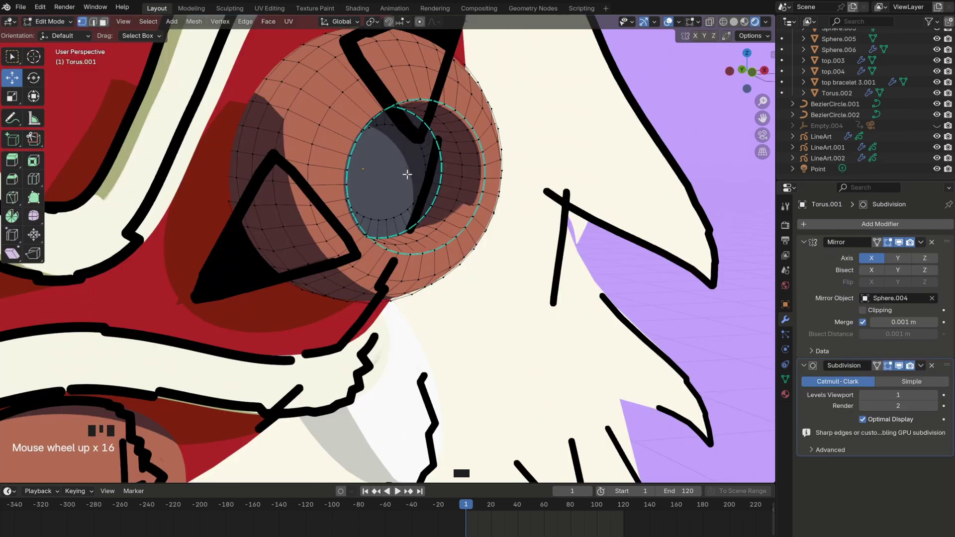
pyautogui.scroll(1, 422, 129)
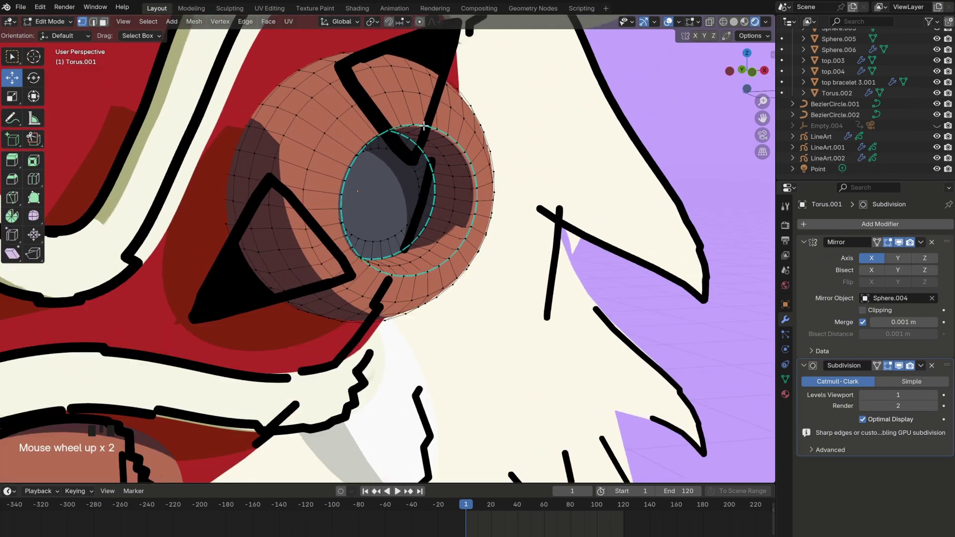
pyautogui.keyDown('alt'); pyautogui.click(454, 138); pyautogui.keyUp('alt')
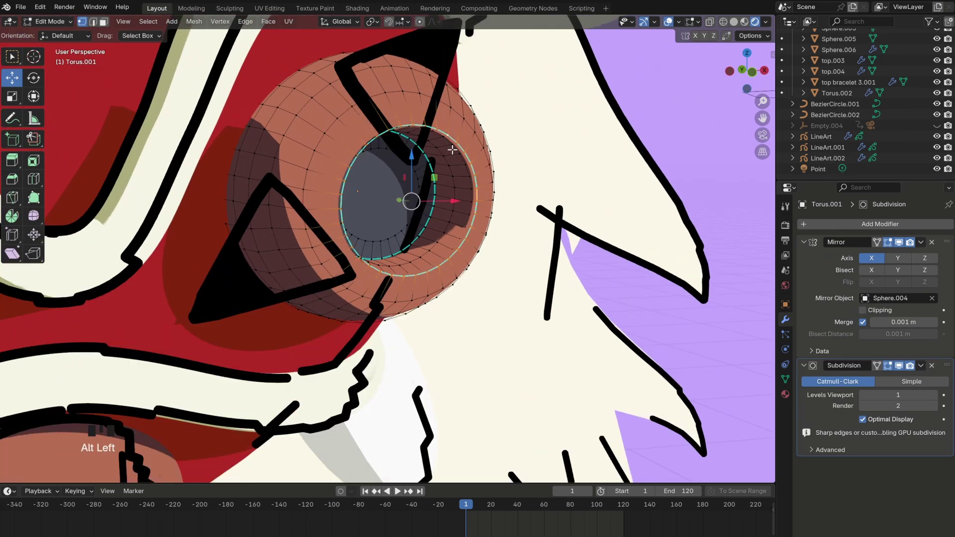
pyautogui.click(245, 21)
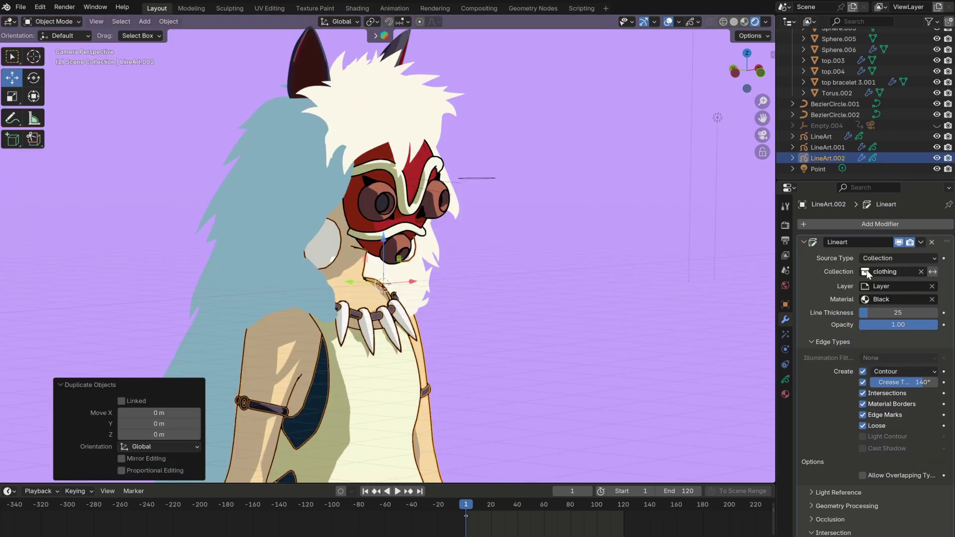
# Step: Set the source collection of the LineArt.002 object's Lineart modifier to hair2
pyautogui.click(866, 272)
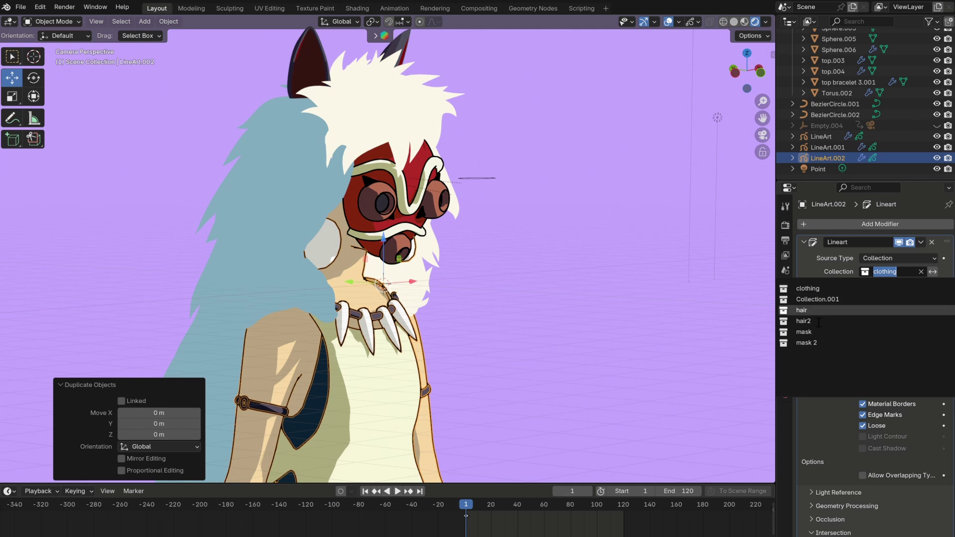
pyautogui.click(816, 321)
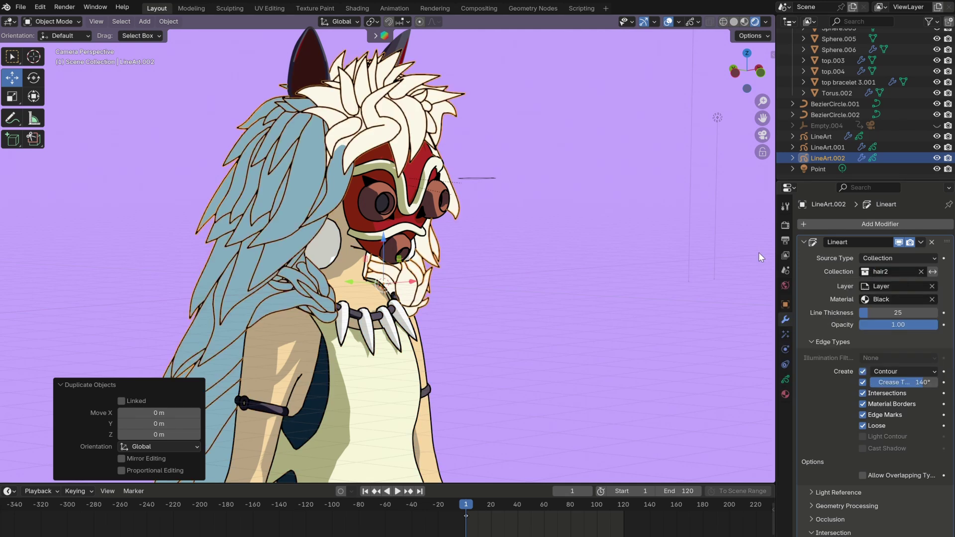
pyautogui.click(549, 145)
pyautogui.scroll(-2, 495, 122)
pyautogui.scroll(1, 445, 91)
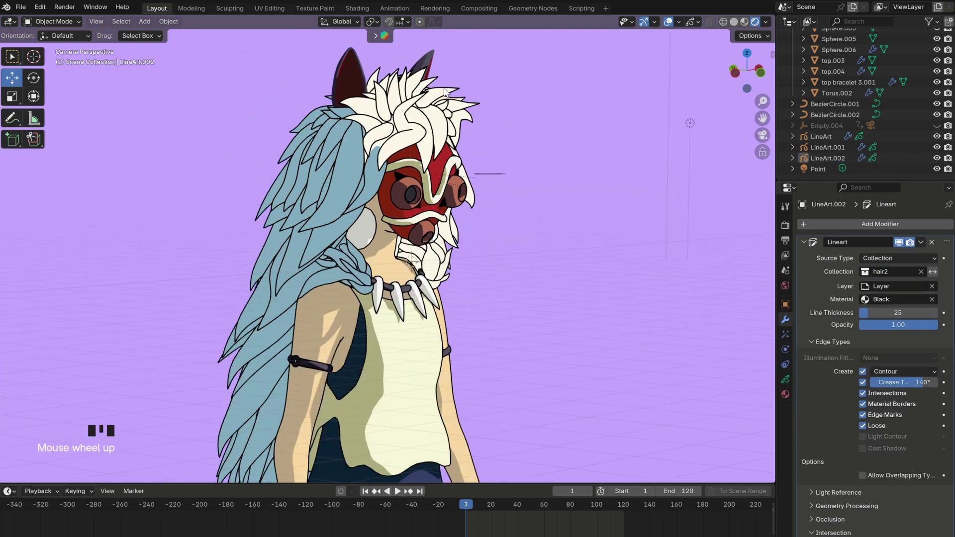
# Step: Limit the hair2 line art to its Silhouette instead of Contour, and turn off Intersections
pyautogui.scroll(-3, 918, 364)
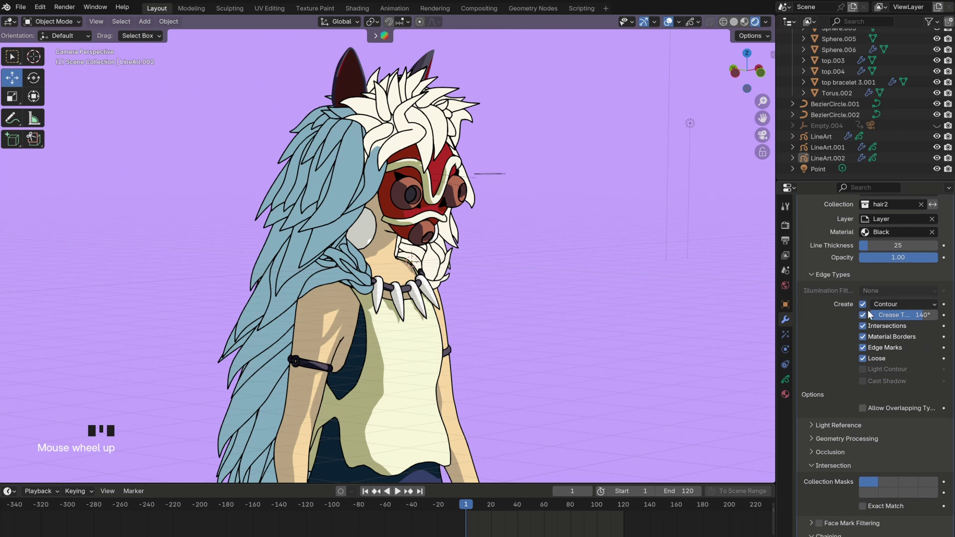
pyautogui.click(901, 304)
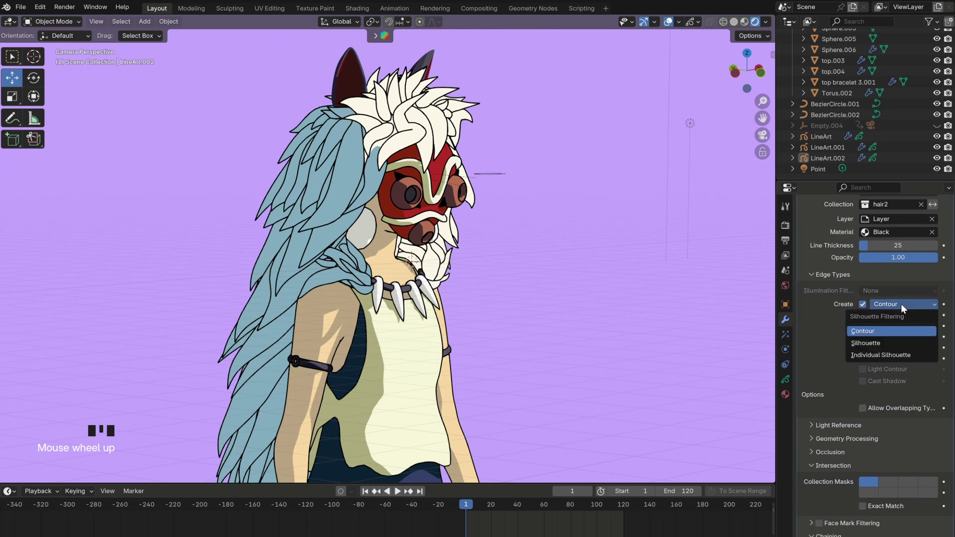
pyautogui.click(866, 343)
pyautogui.scroll(-3, 435, 175)
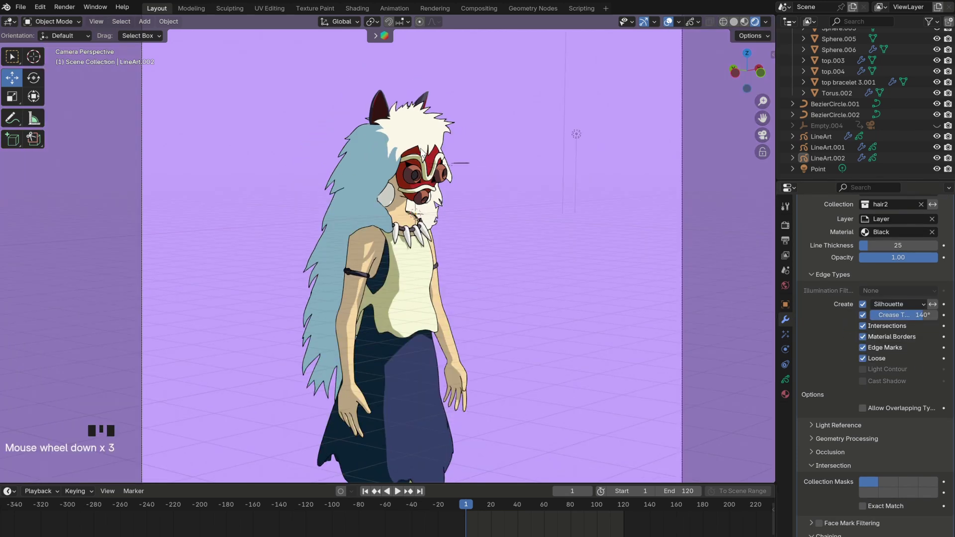
pyautogui.scroll(2, 463, 54)
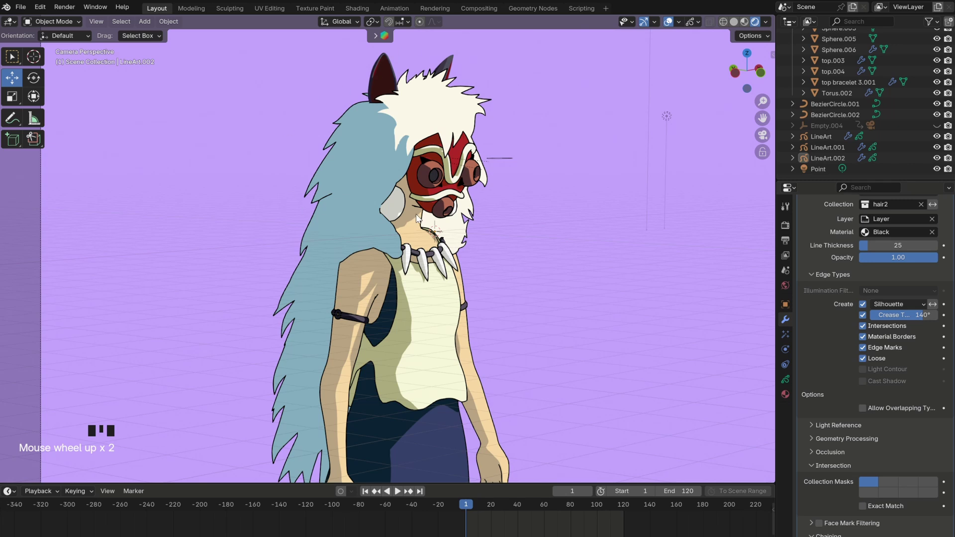
pyautogui.scroll(1, 460, 144)
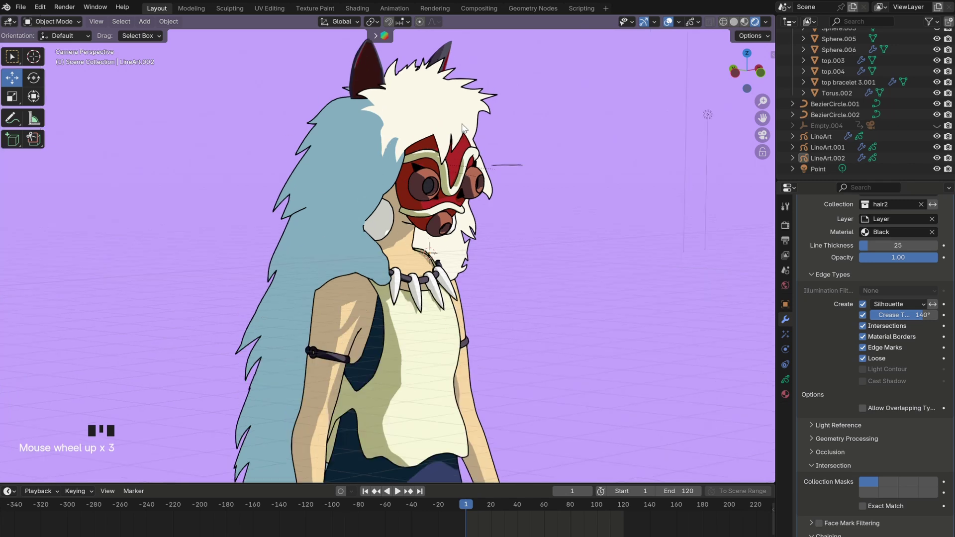
pyautogui.click(862, 326)
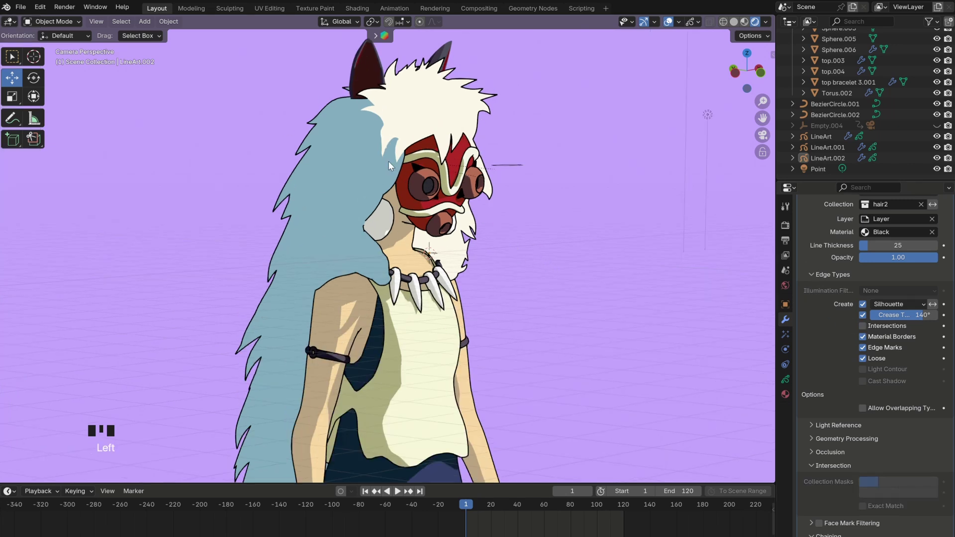
pyautogui.scroll(-2, 390, 166)
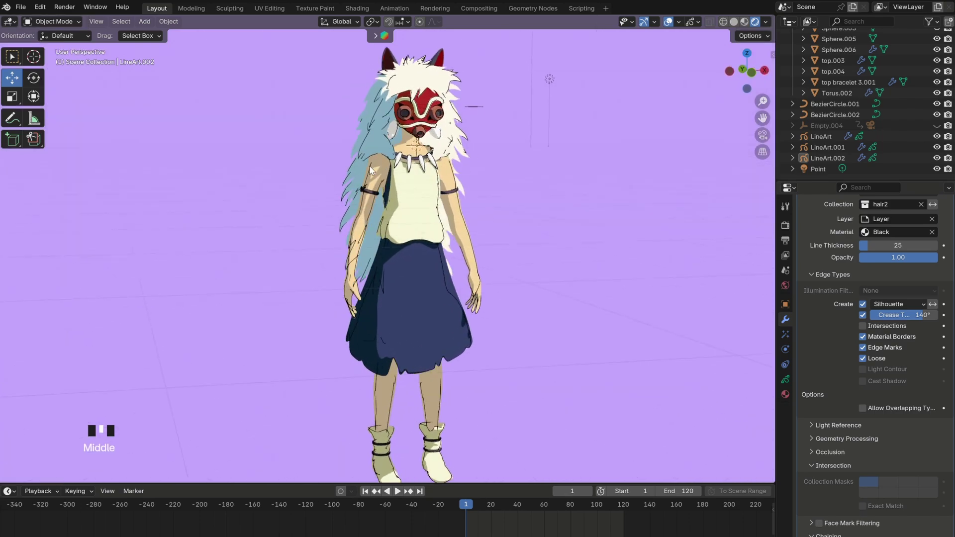